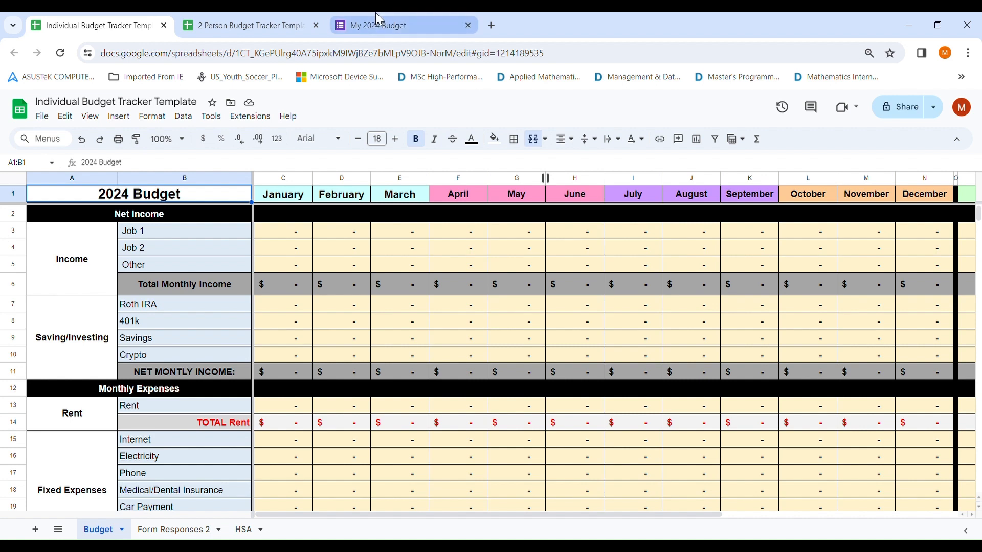
- Review the fields of the My 2024 Budget form and the category rows of the Individual Budget Tracker Template
click(375, 23)
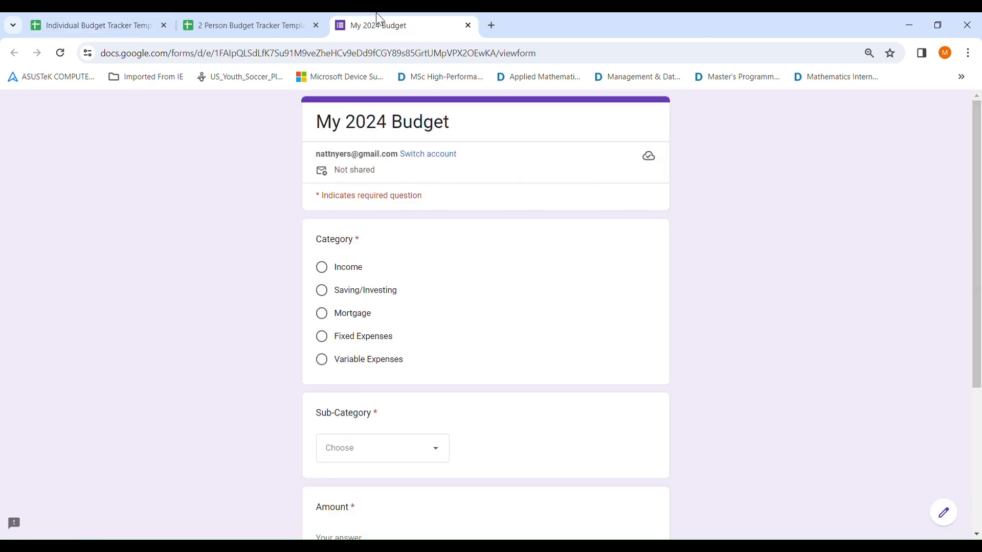
click(323, 268)
scroll(312, 335, down, 1)
scroll(311, 335, down, 2)
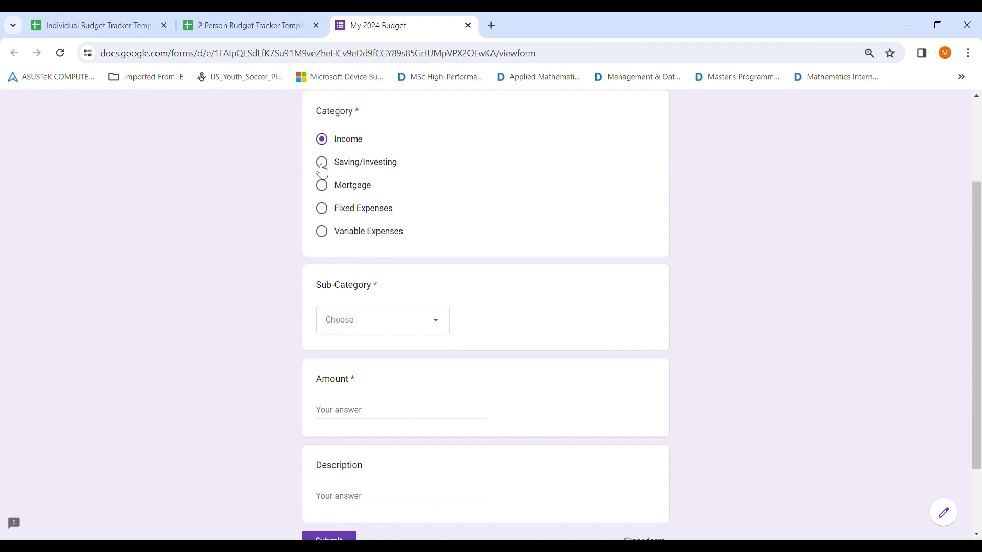
click(102, 24)
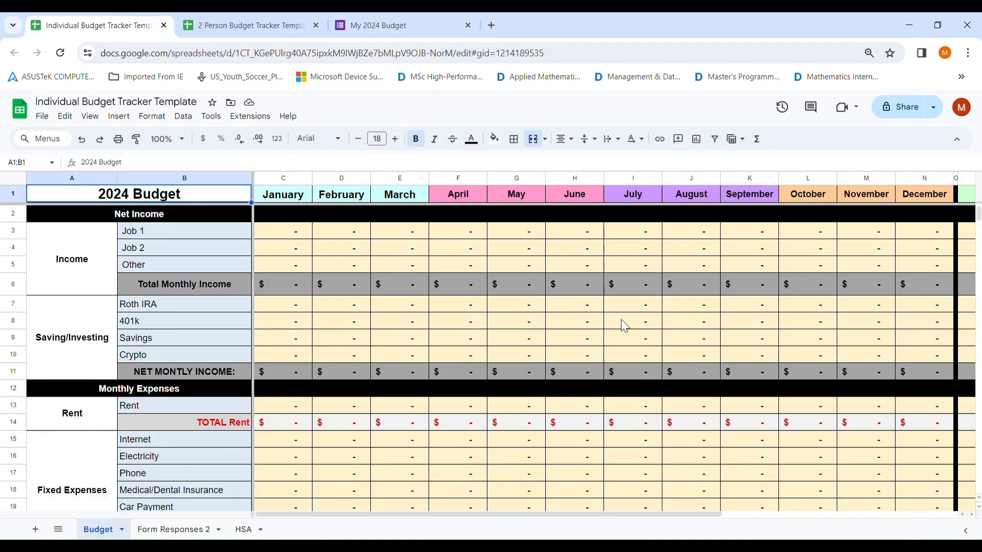
scroll(527, 299, down, 4)
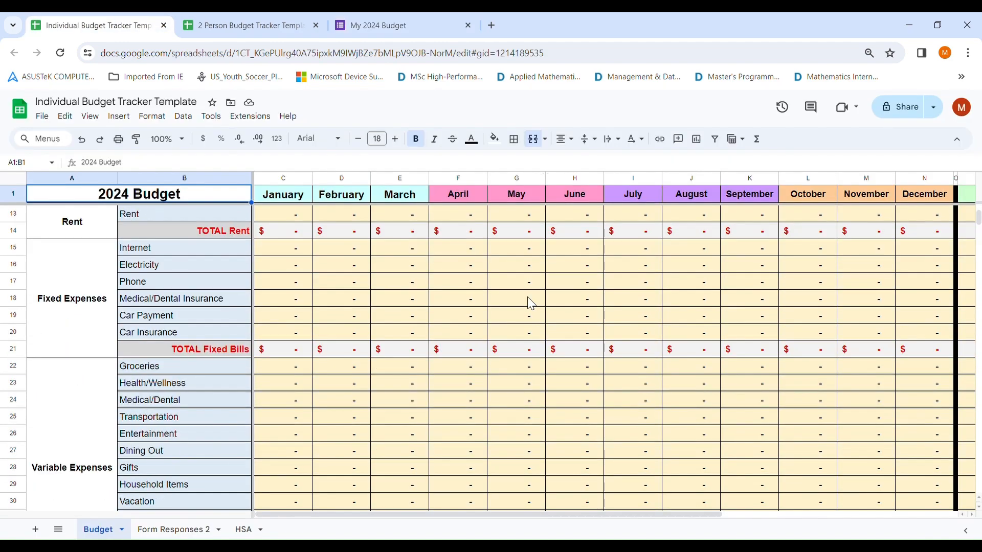
scroll(526, 299, up, 3)
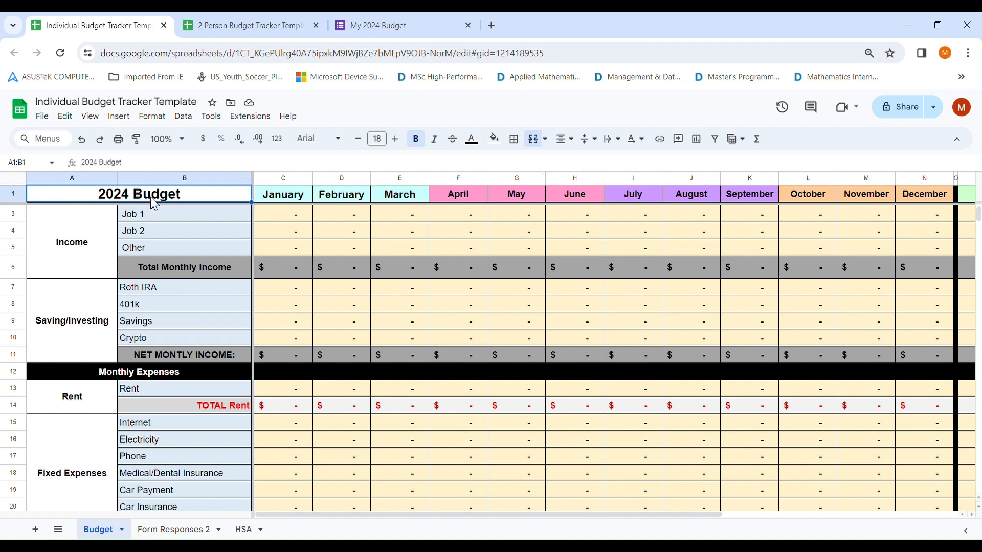
- Copy the budget template, naming it with the owner's first name in possessive form plus "Budget", and place its tab after the 2 Person template's
click(42, 116)
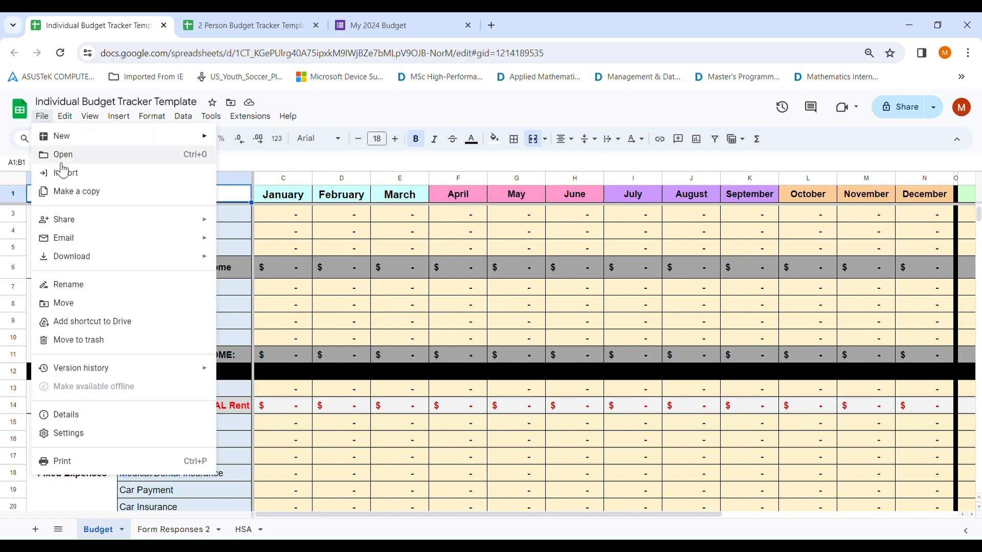
click(64, 192)
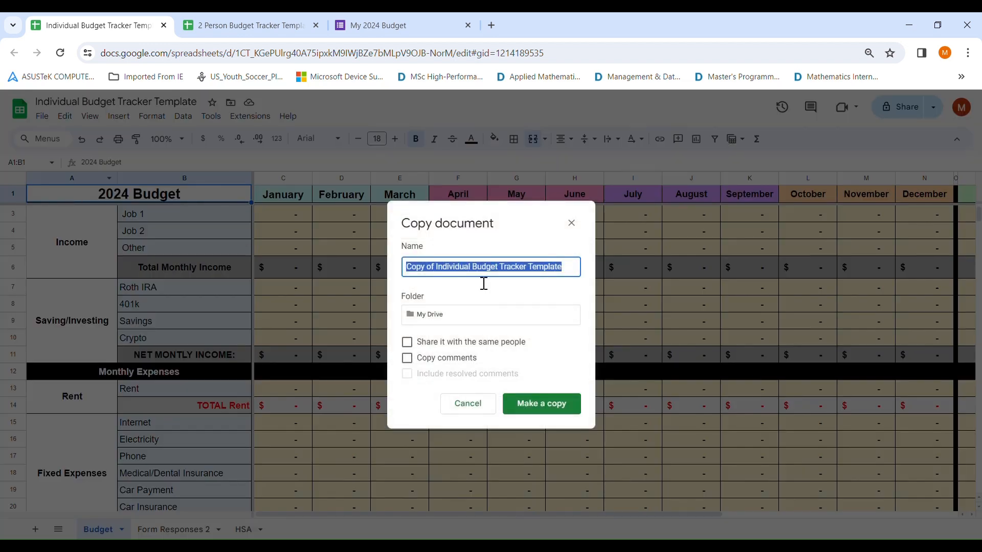
text(Joe's)
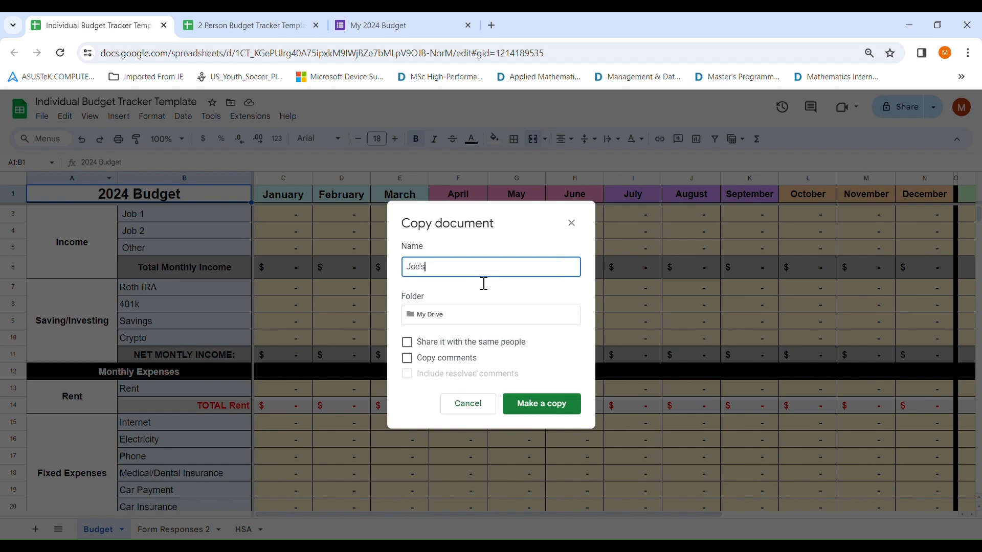
text( Budget)
key(Return)
drag(257, 19, 412, 22)
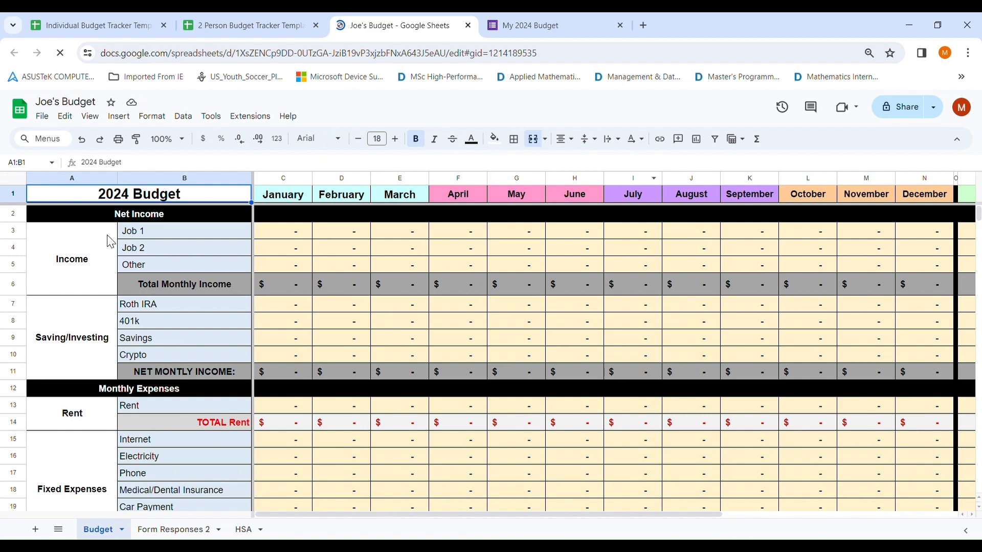
- Examine the main categories in column A and the sub-categories in column B of the copied budget sheet
click(77, 180)
scroll(92, 272, down, 2)
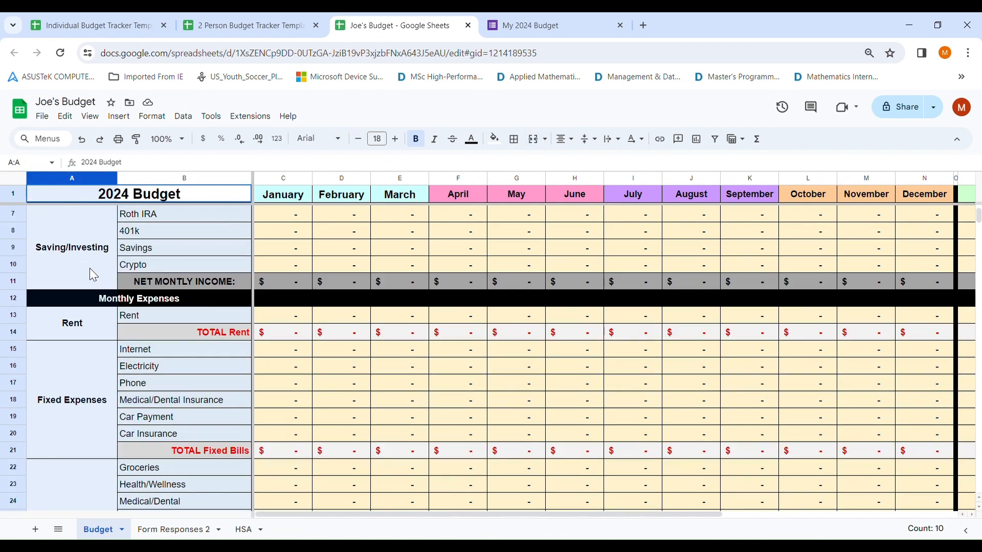
scroll(90, 268, down, 7)
scroll(90, 268, up, 8)
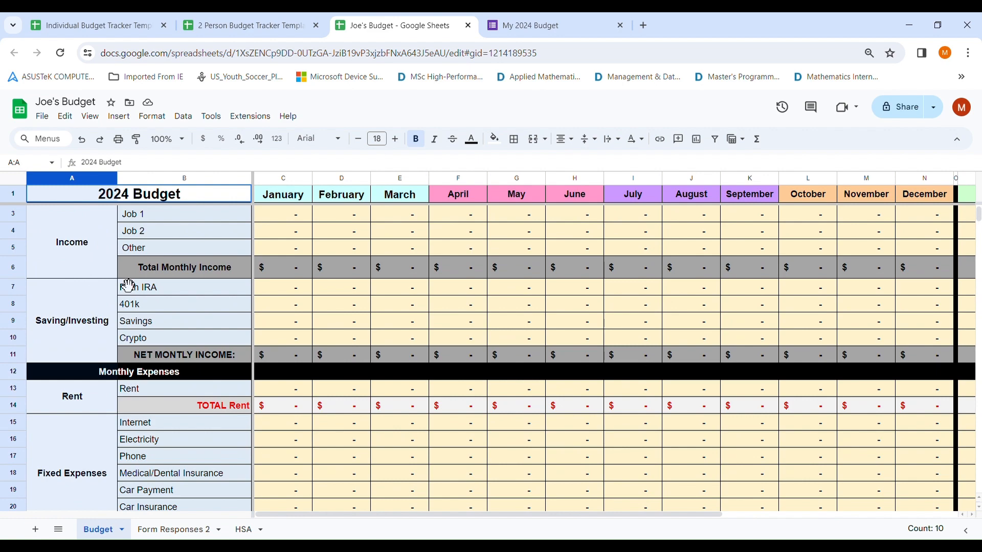
scroll(127, 286, down, 4)
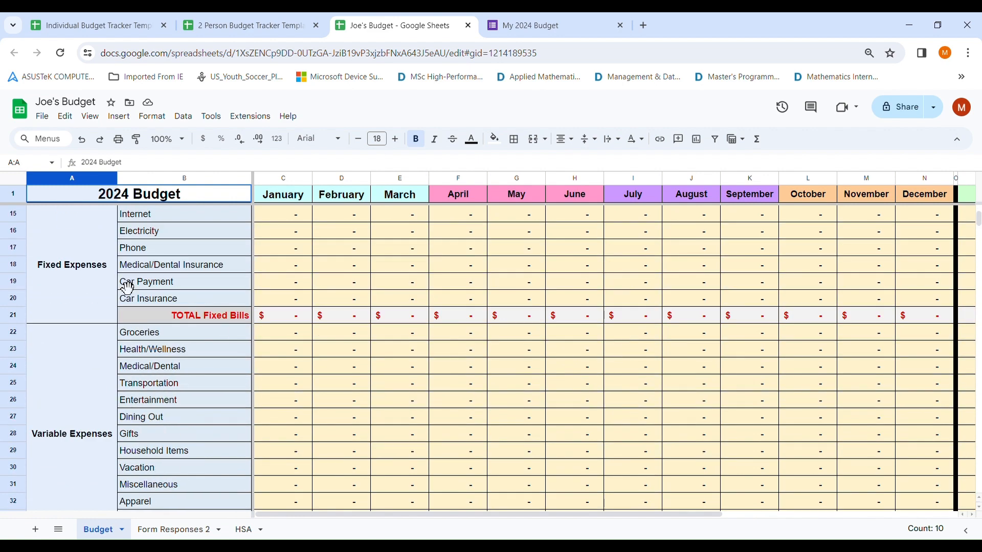
scroll(128, 285, up, 5)
click(180, 178)
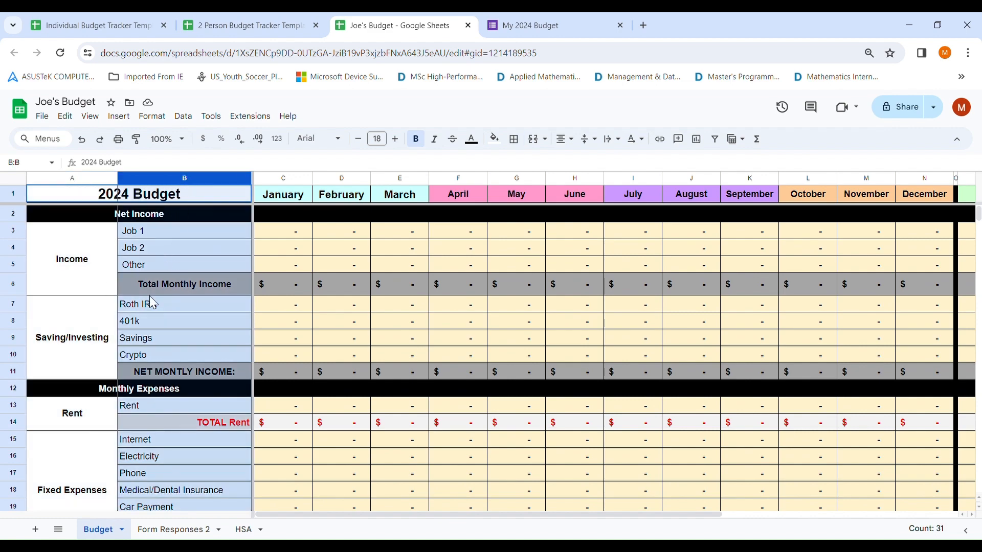
scroll(179, 330, down, 6)
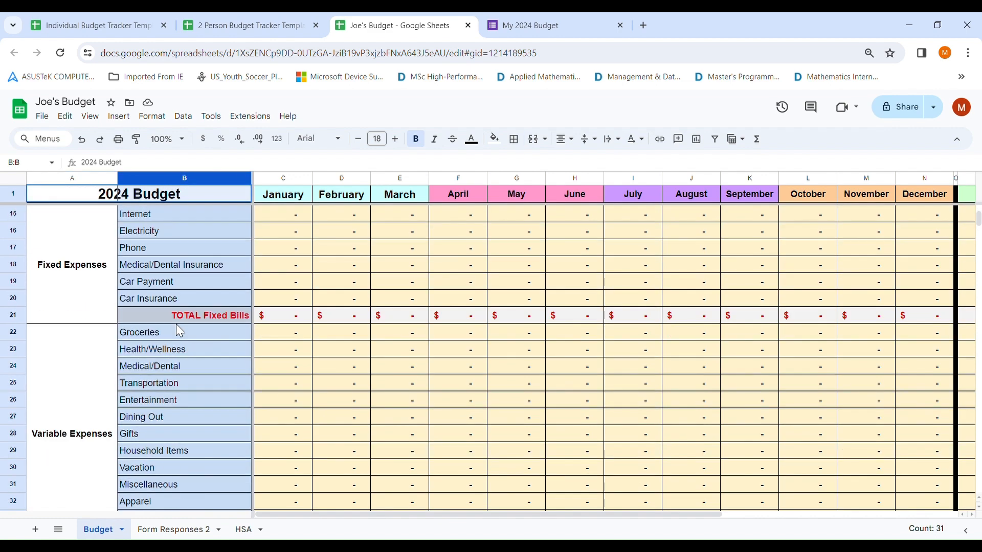
scroll(179, 330, up, 6)
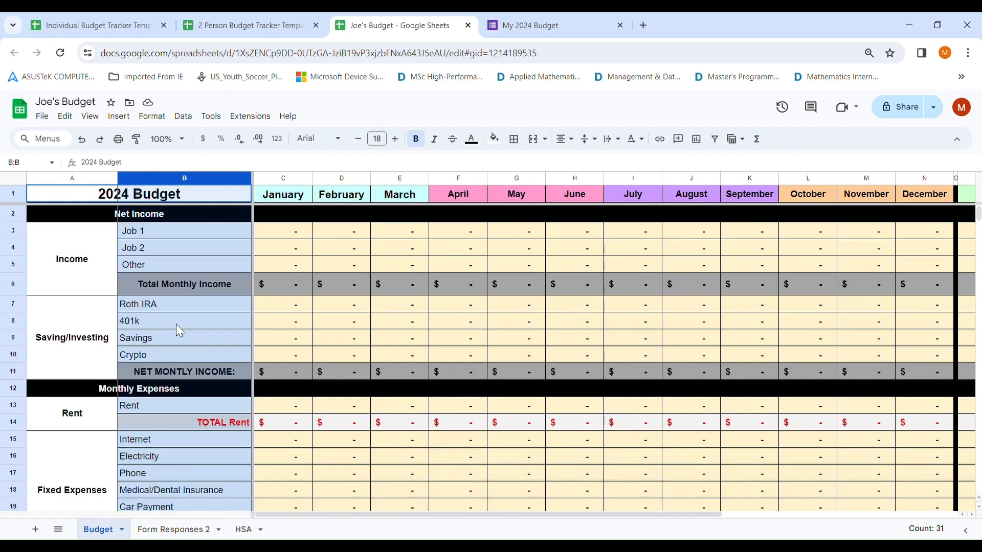
- Rename the income sub-categories Job 1 and Job 2 as Teaching and Tutoring
double_click(144, 231)
drag(144, 231, 114, 233)
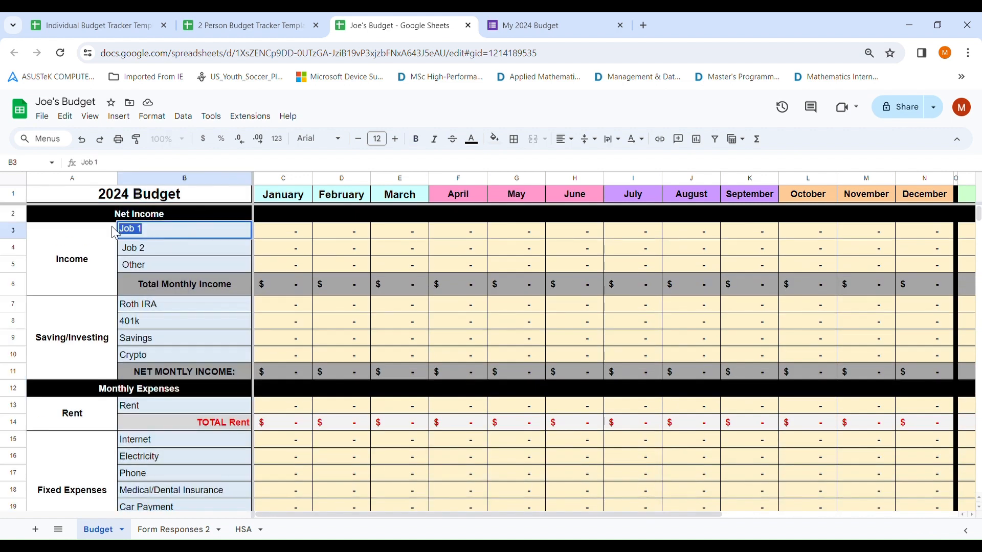
text(Teaching)
key(Return)
text(Tutoring)
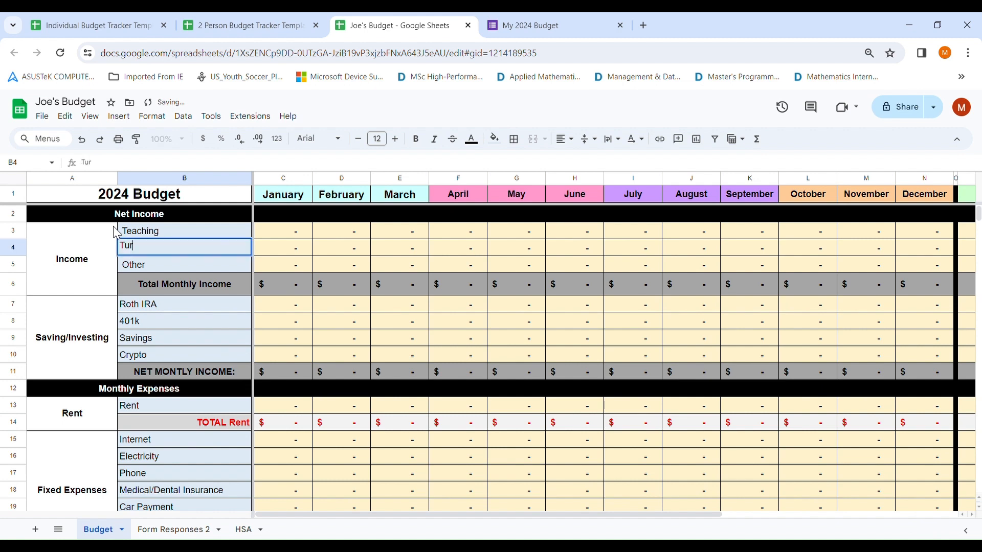
key(Return)
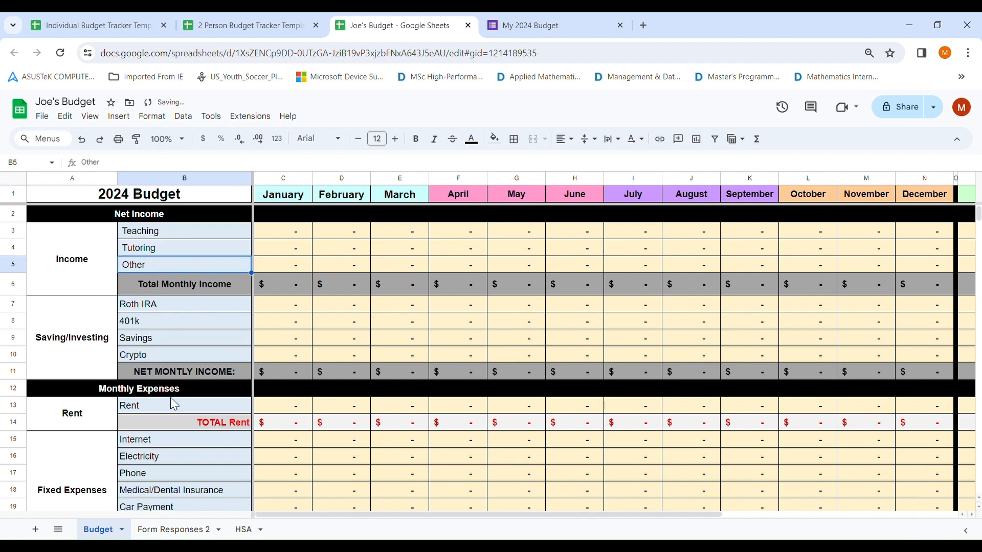
- Replace Rent with Mortgage in both the category cell A13 and the sub-category cell B13
click(86, 425)
text(Mortgage)
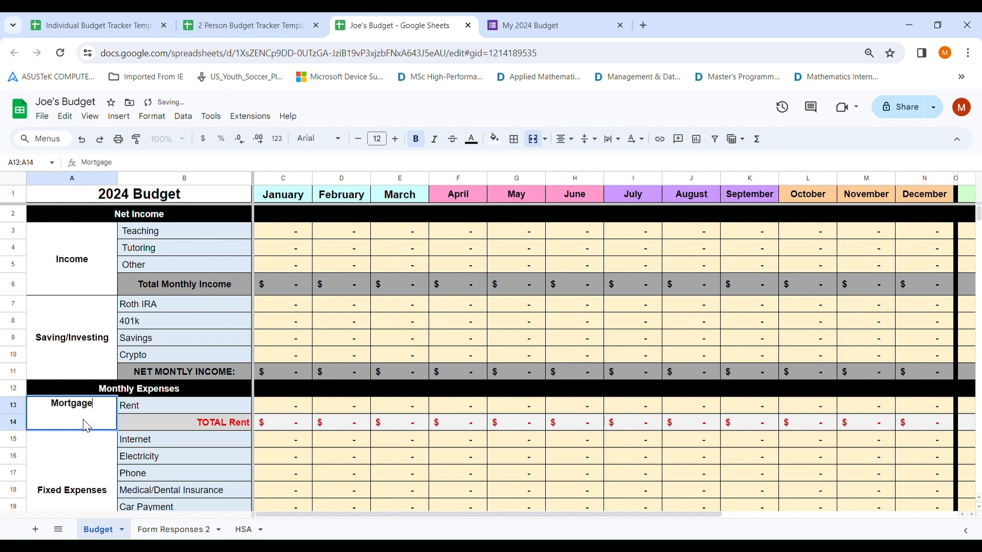
key(Tab)
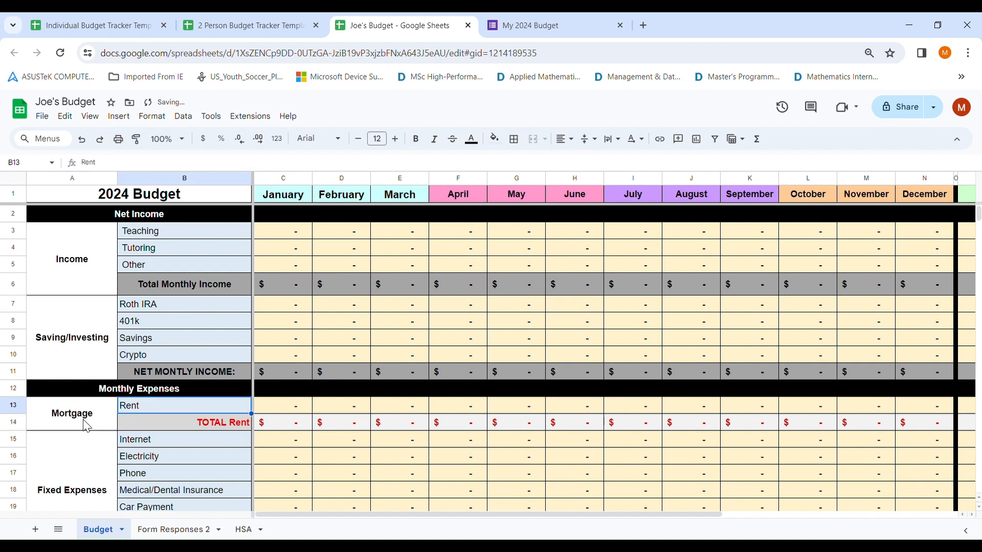
text(Mortg)
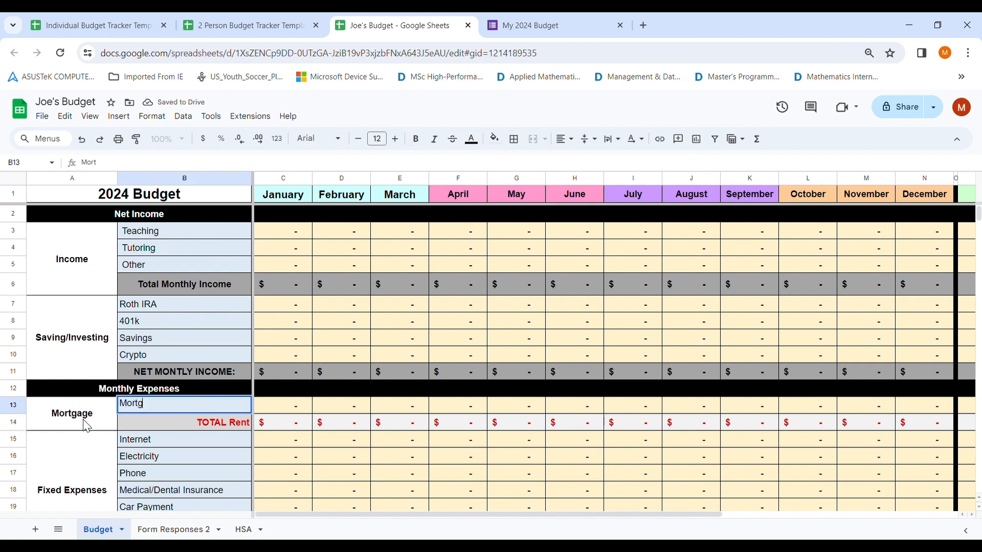
text(age)
click(87, 427)
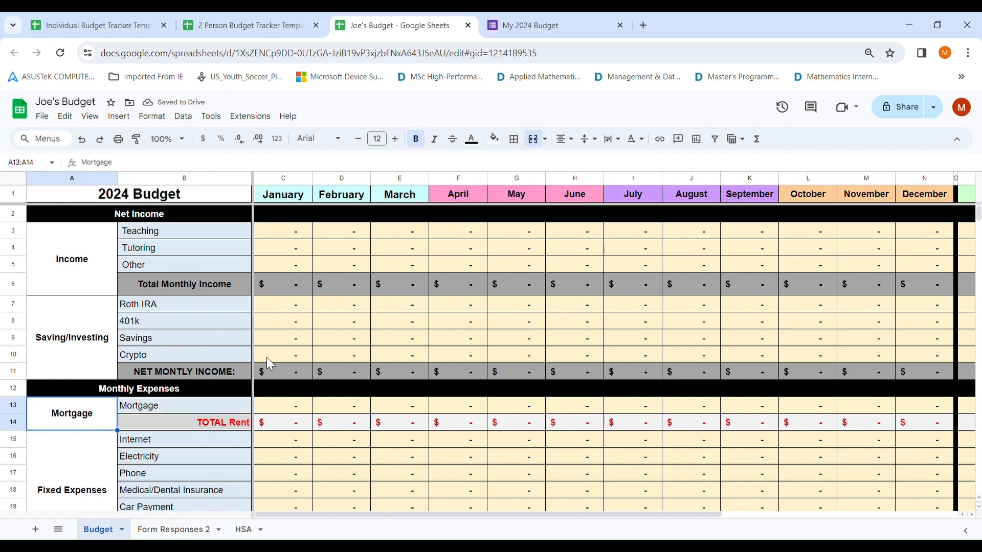
- Examine the month columns and the Total, Average / month and Budgeted Goals columns of the budget sheet
click(301, 179)
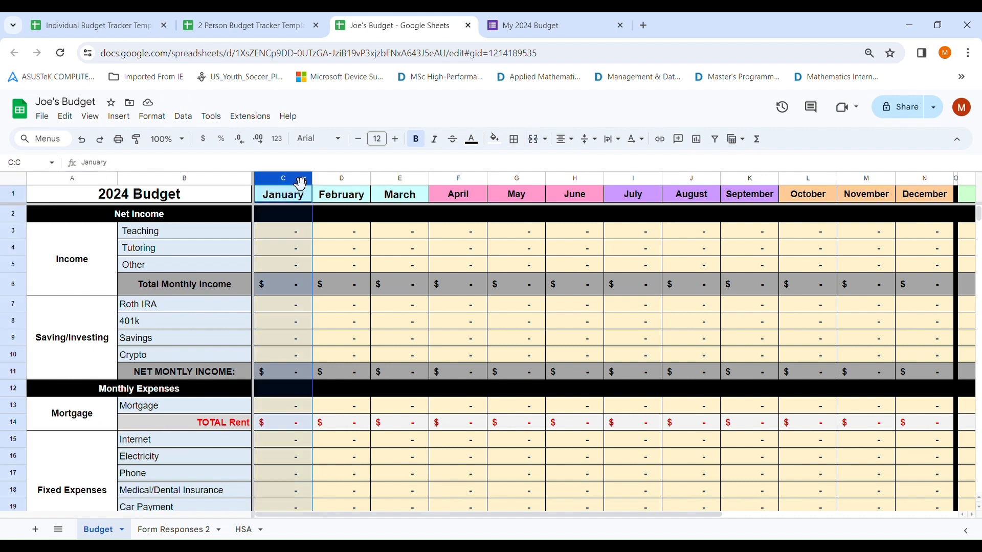
click(346, 178)
click(422, 182)
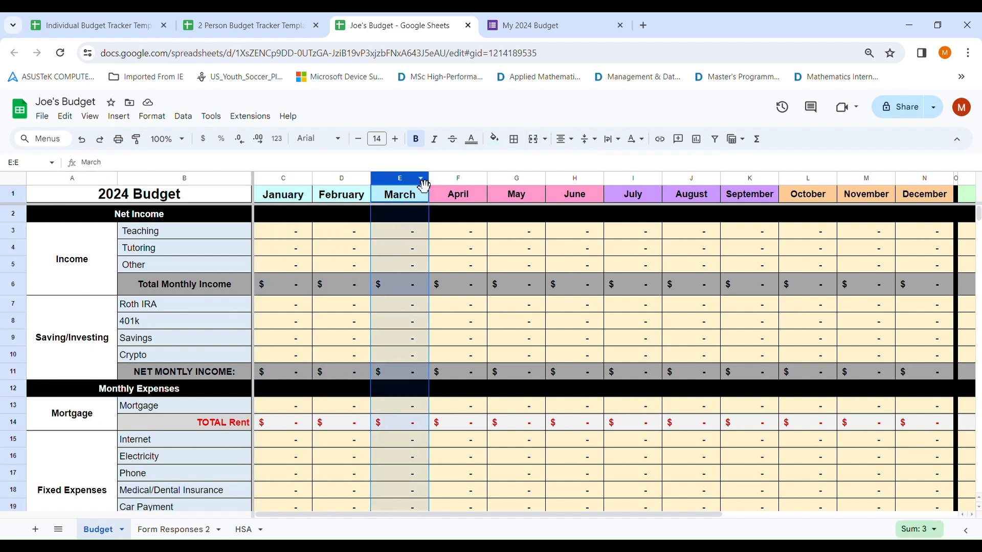
drag(420, 513, 655, 491)
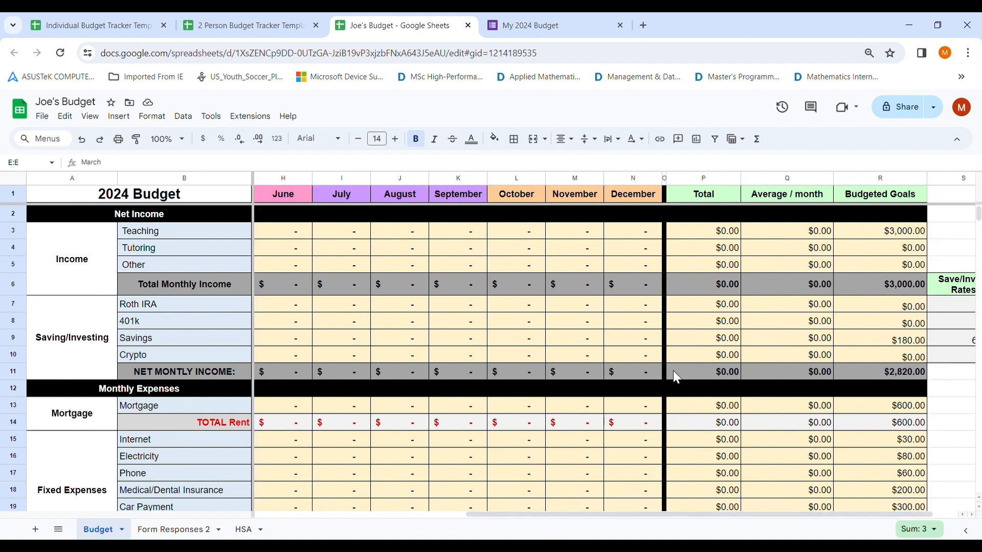
click(695, 178)
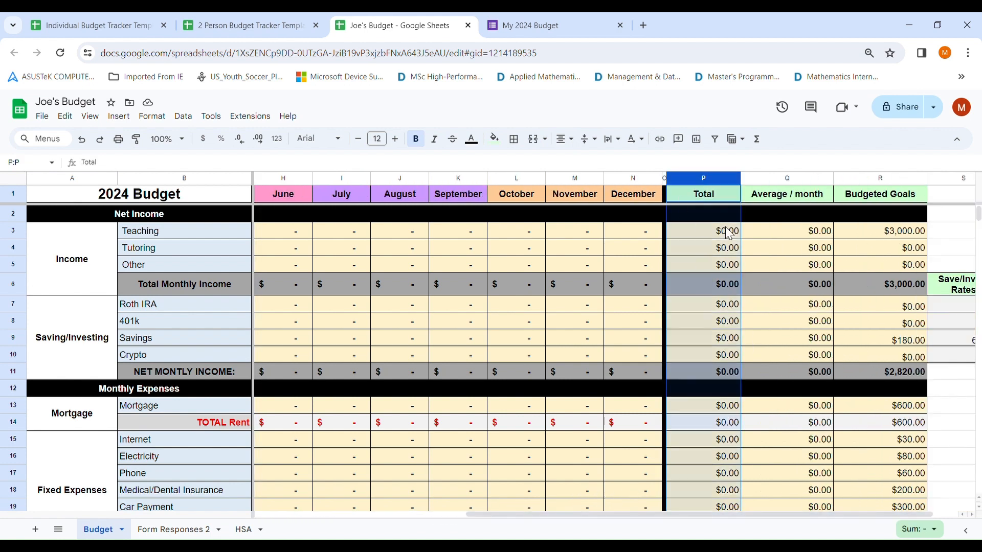
click(794, 182)
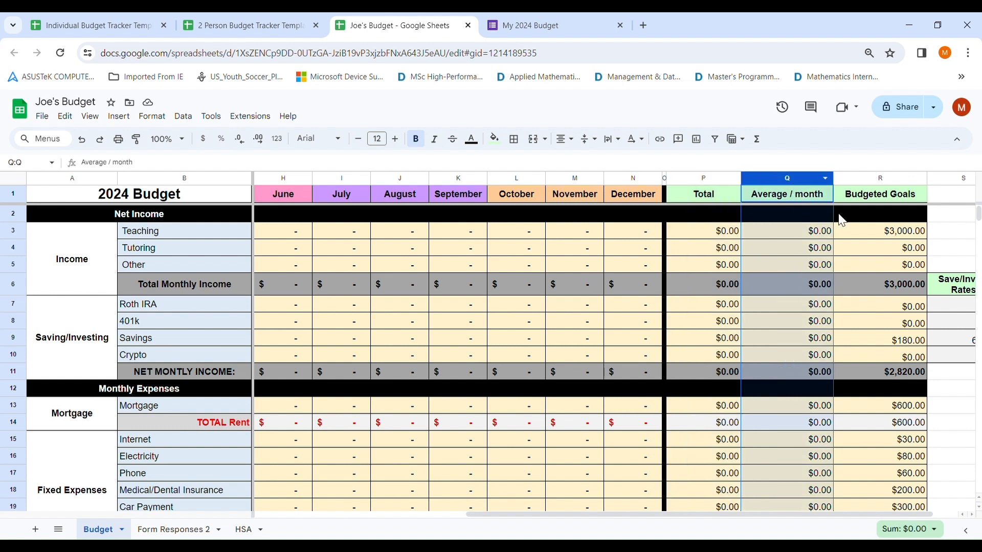
click(879, 185)
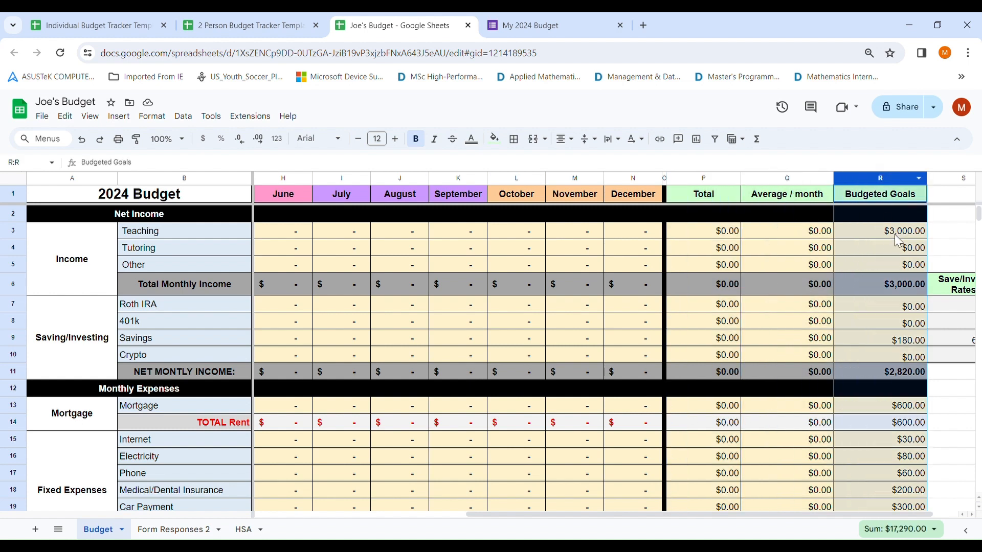
- Inspect the Budgeted Goals cells for income and saving/investing, and how the savings goal relates to the Save/Invest Rates column
click(895, 236)
click(898, 250)
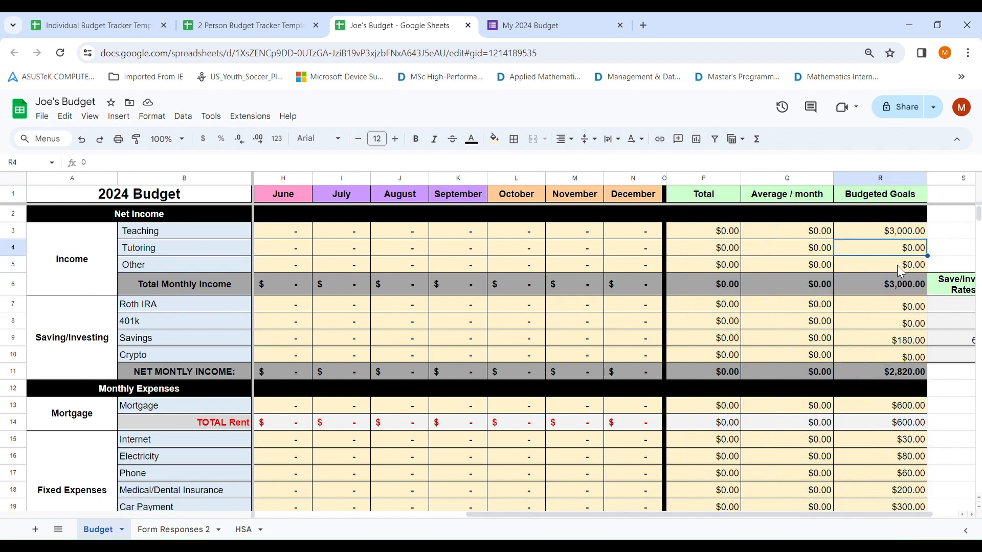
click(897, 265)
click(902, 309)
click(902, 337)
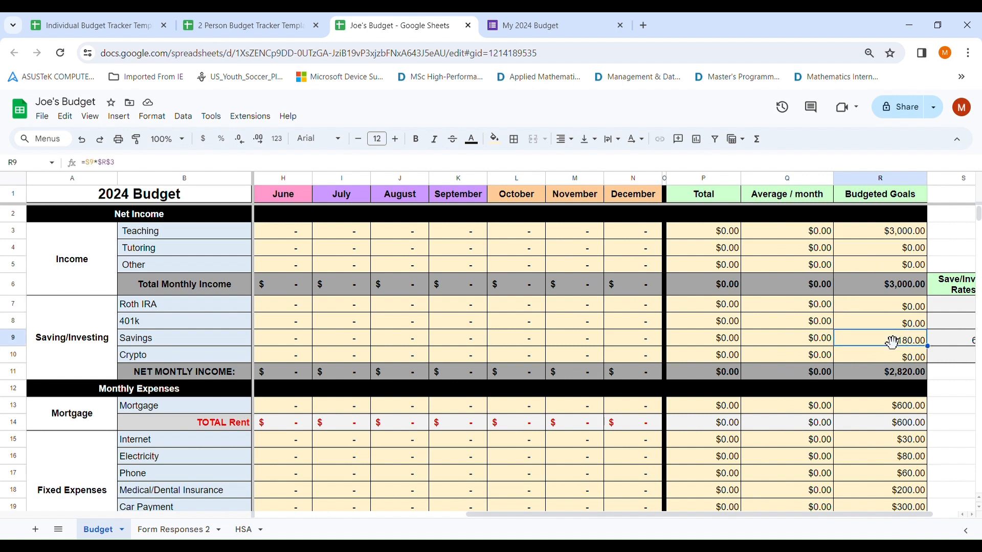
drag(607, 515, 664, 514)
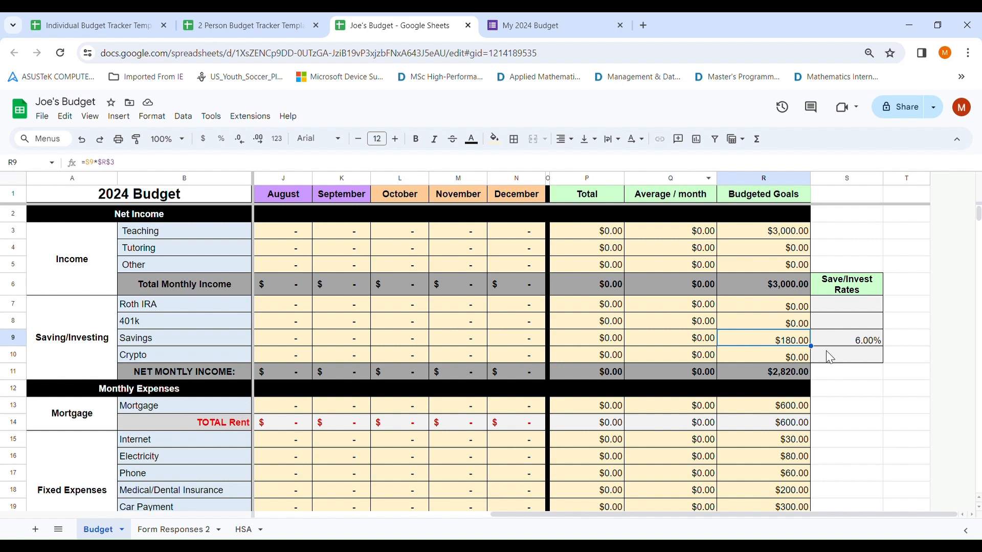
click(864, 307)
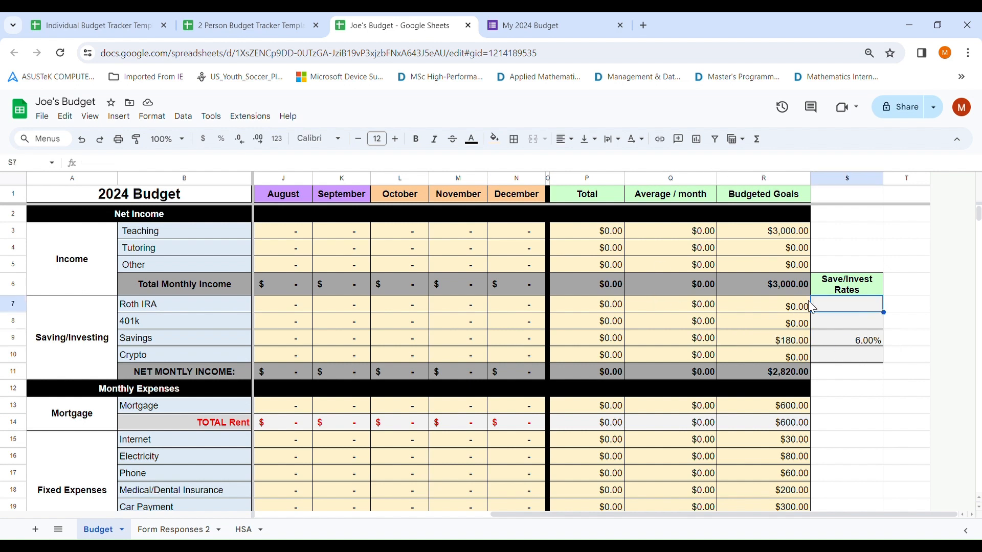
click(862, 343)
click(839, 321)
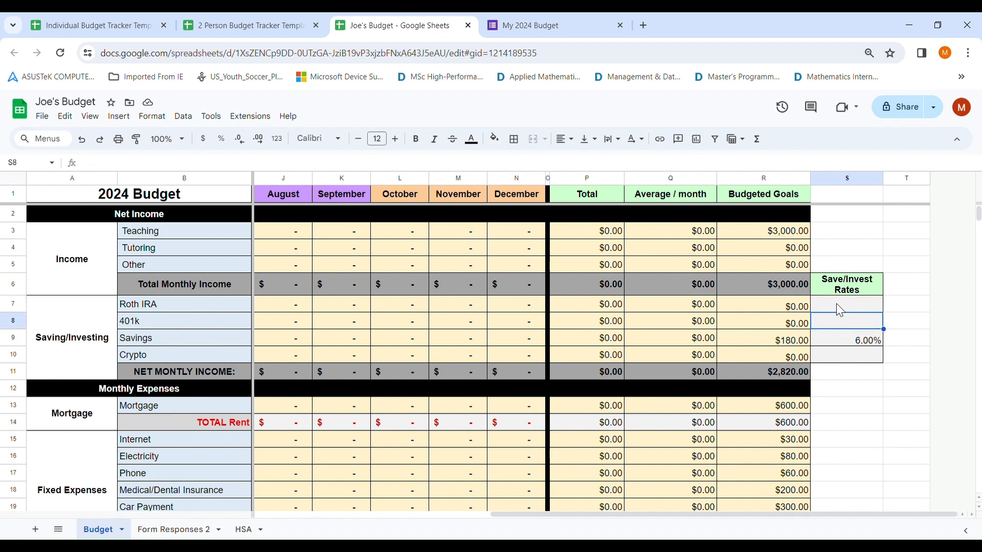
click(763, 337)
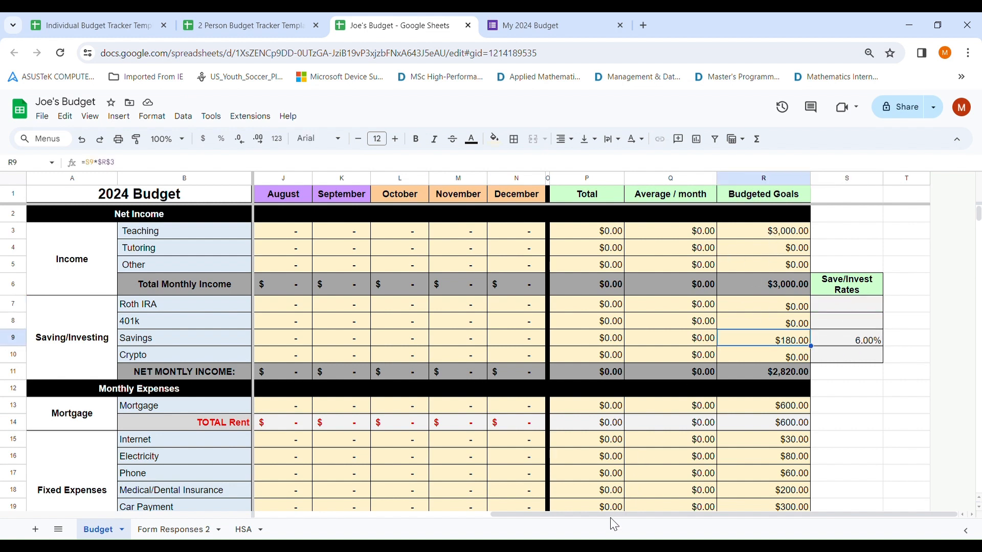
drag(613, 514, 366, 294)
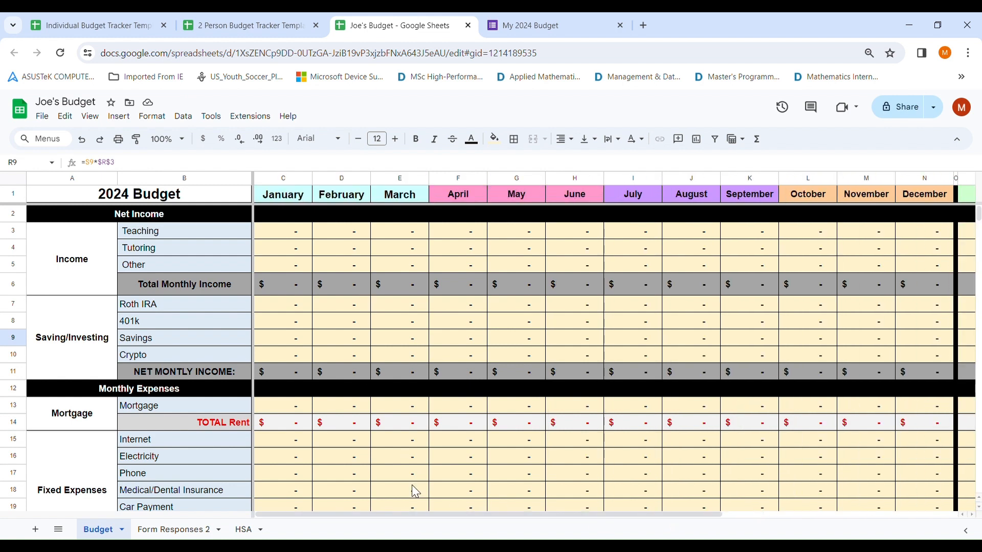
- Inspect the January formula for Teaching in C3 and the Form Responses 2 sheet columns it draws from
click(292, 232)
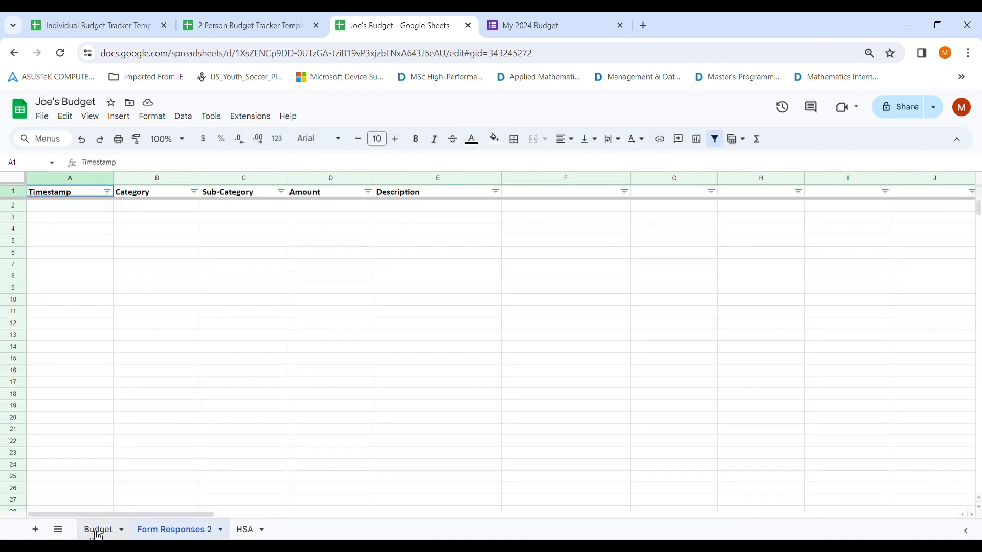
click(97, 530)
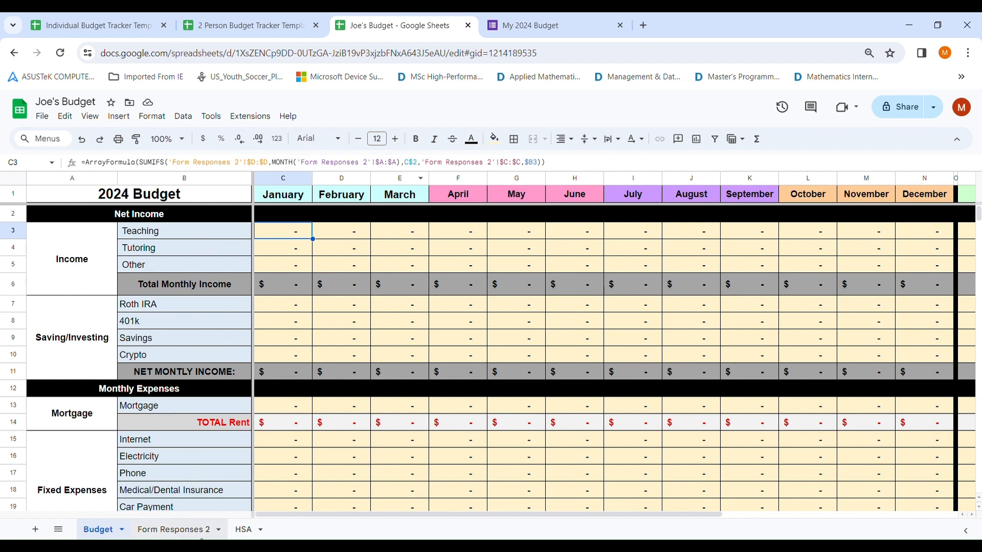
click(193, 530)
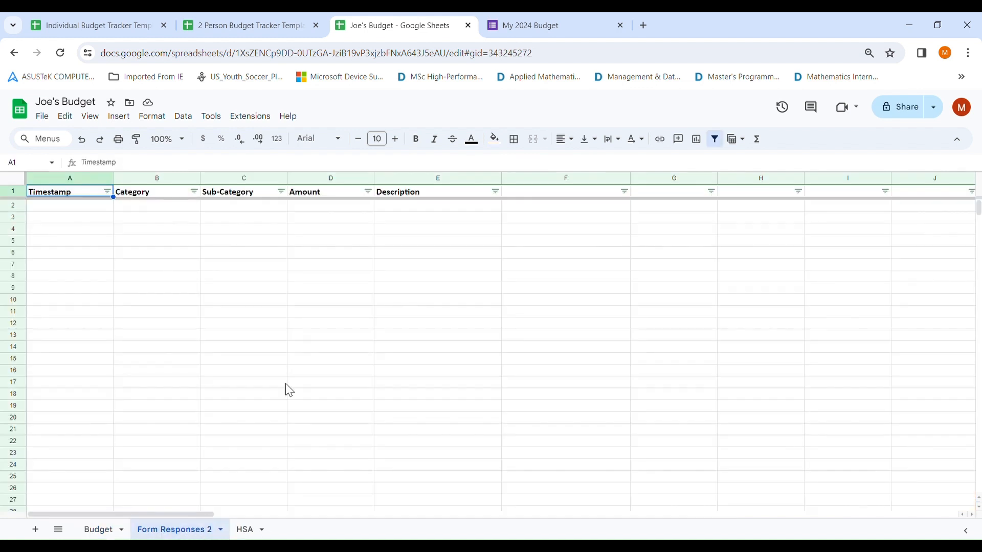
click(114, 535)
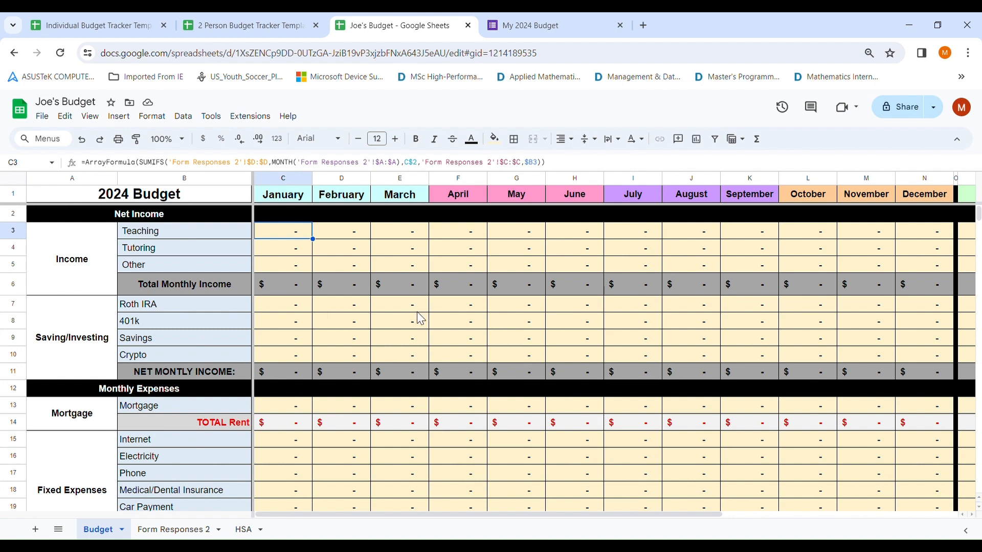
- Inspect the January and February formulas in the Total Monthly Income and net monthly income rows
click(279, 290)
click(323, 292)
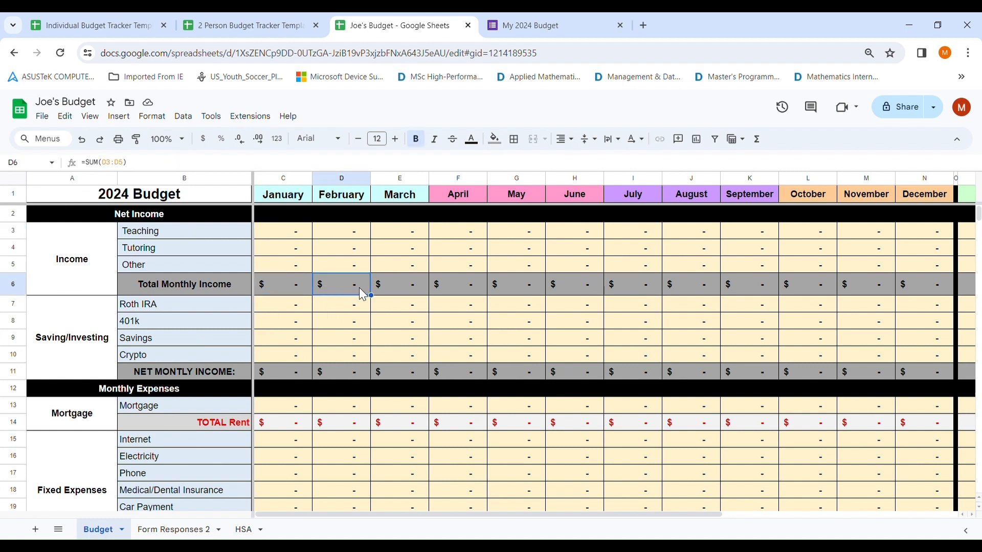
click(273, 374)
click(342, 375)
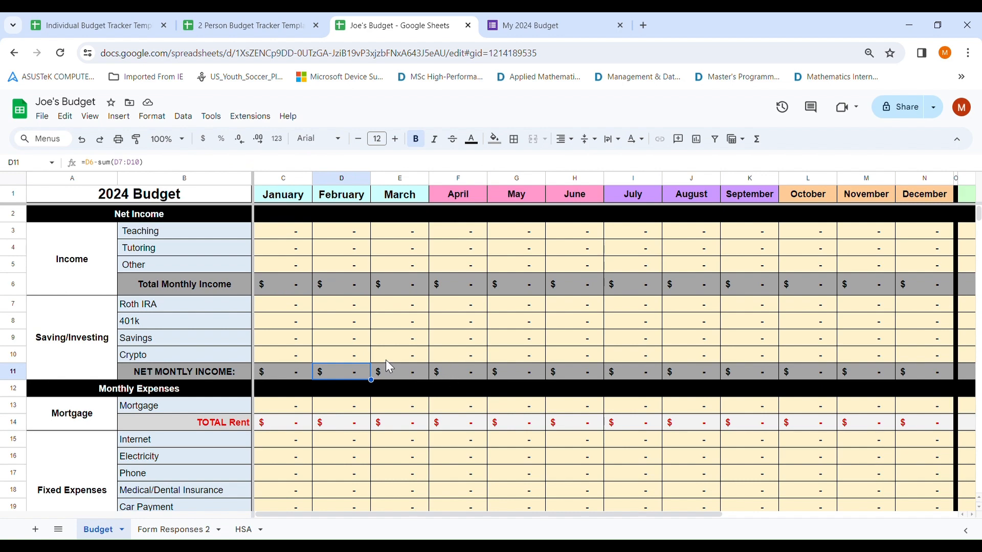
- Examine the monthly expense sections and the net savings/loss row, including its formula in the Budgeted Goals column
scroll(386, 360, down, 4)
scroll(311, 341, up, 3)
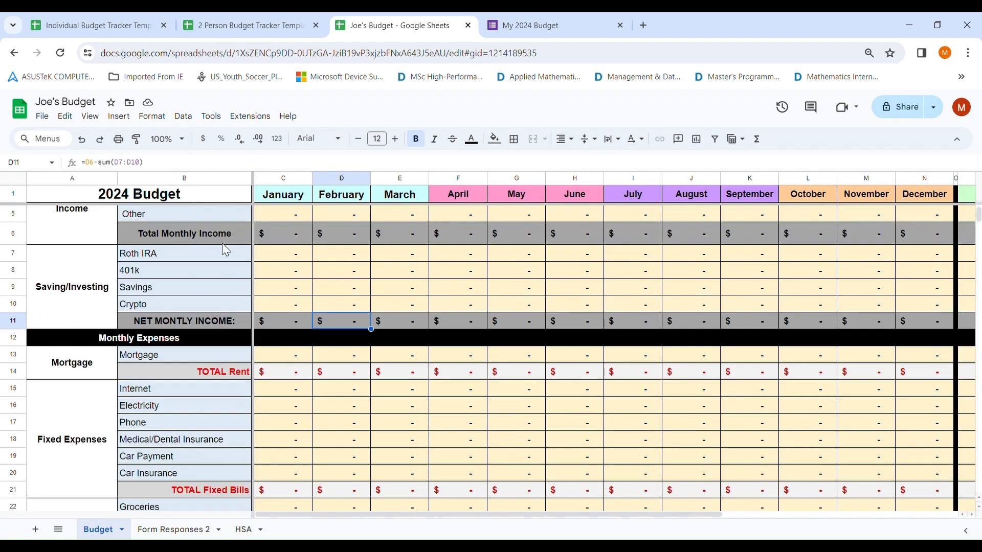
scroll(367, 314, down, 6)
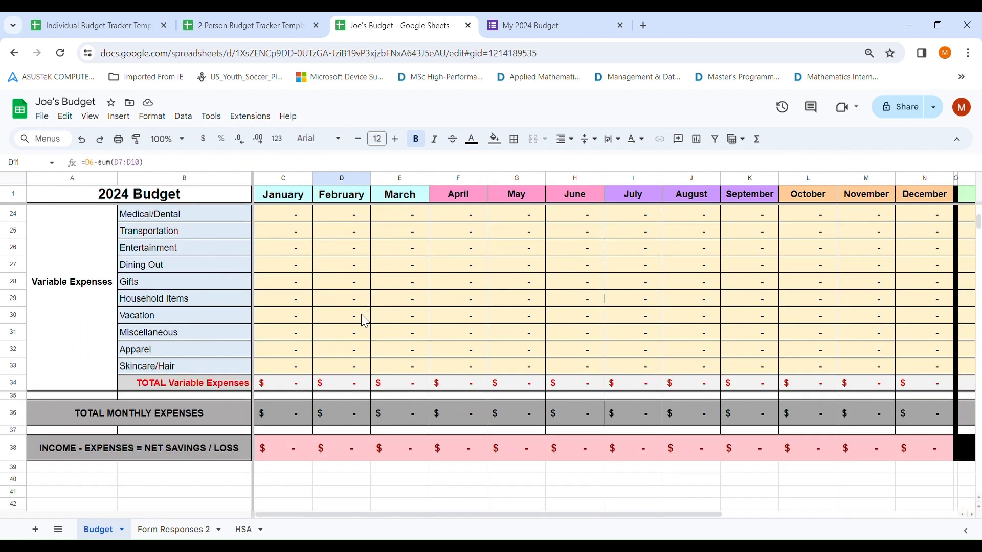
scroll(363, 322, up, 5)
scroll(358, 338, down, 5)
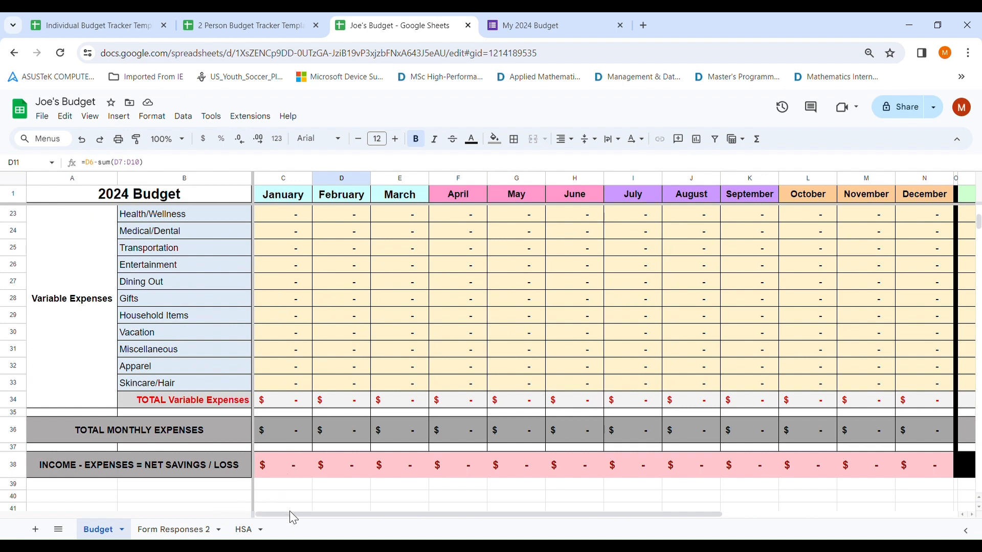
drag(291, 514, 466, 515)
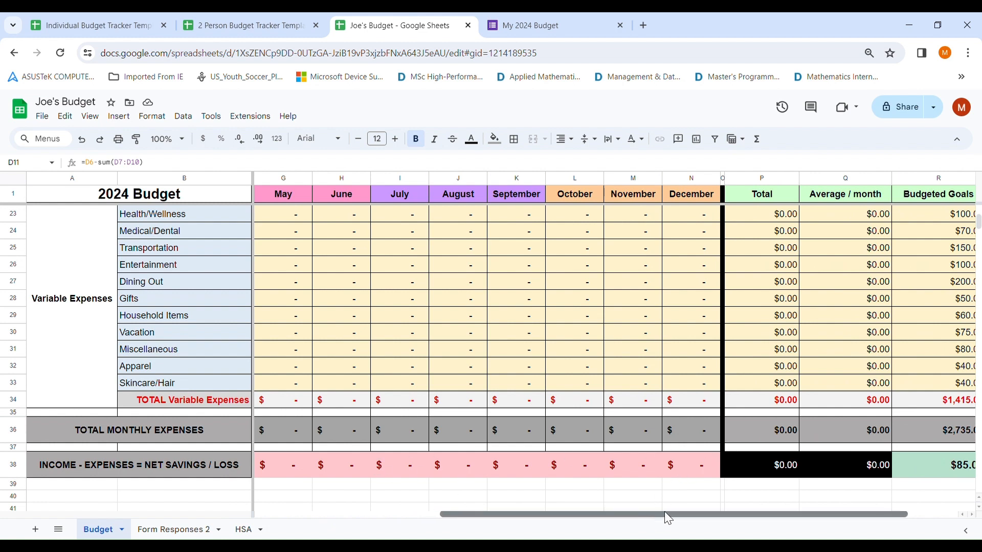
drag(664, 511, 720, 513)
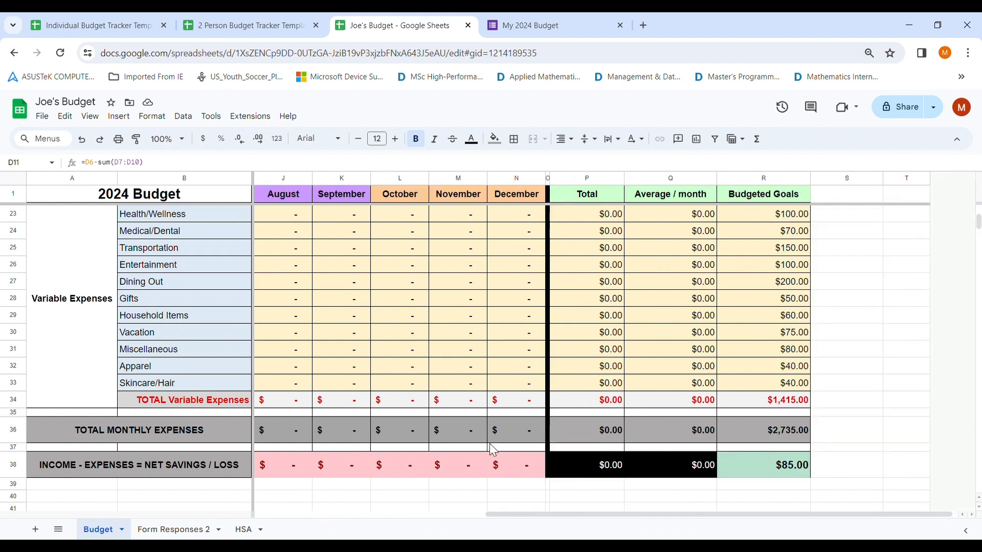
click(791, 471)
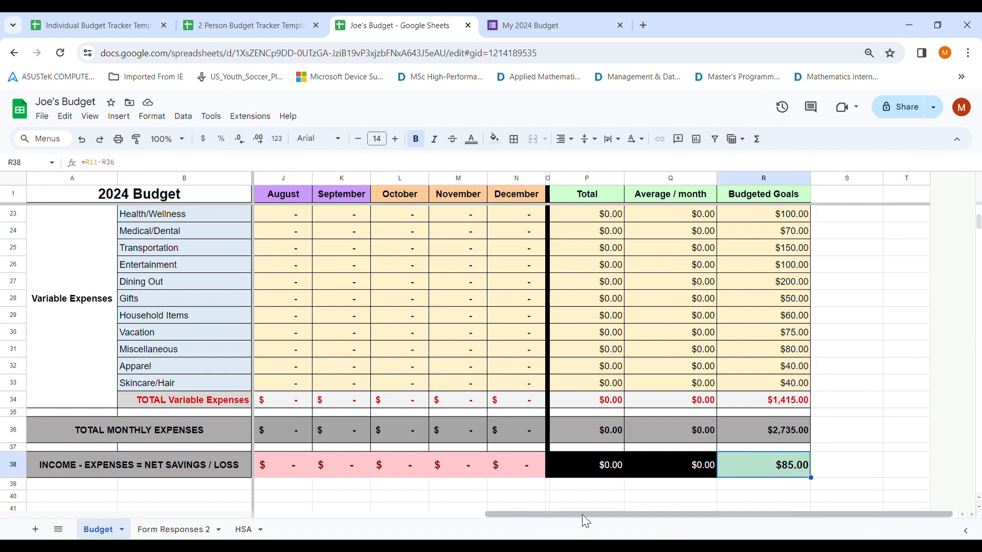
drag(583, 516, 345, 517)
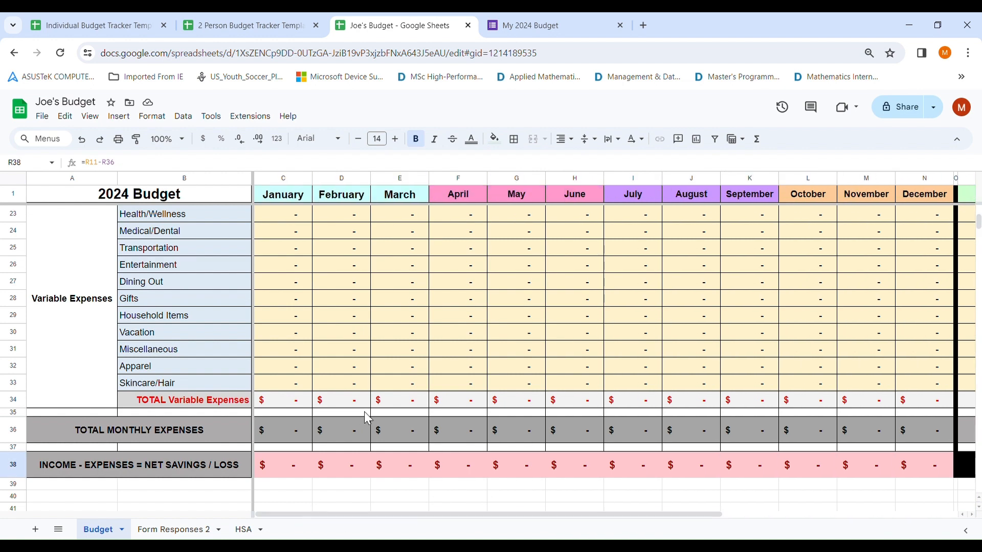
- Delete the HSA sheet from the workbook and return to the Budget sheet
click(247, 530)
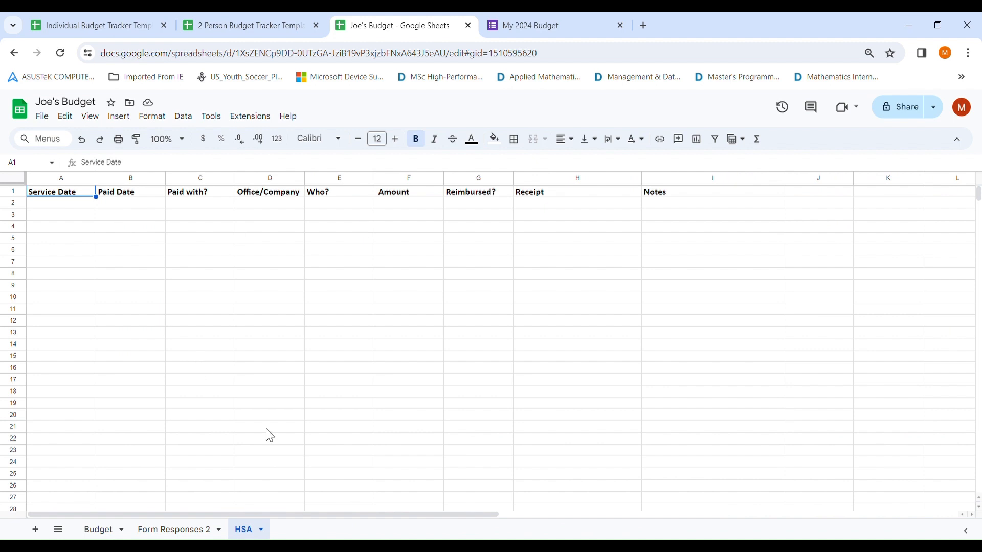
click(261, 530)
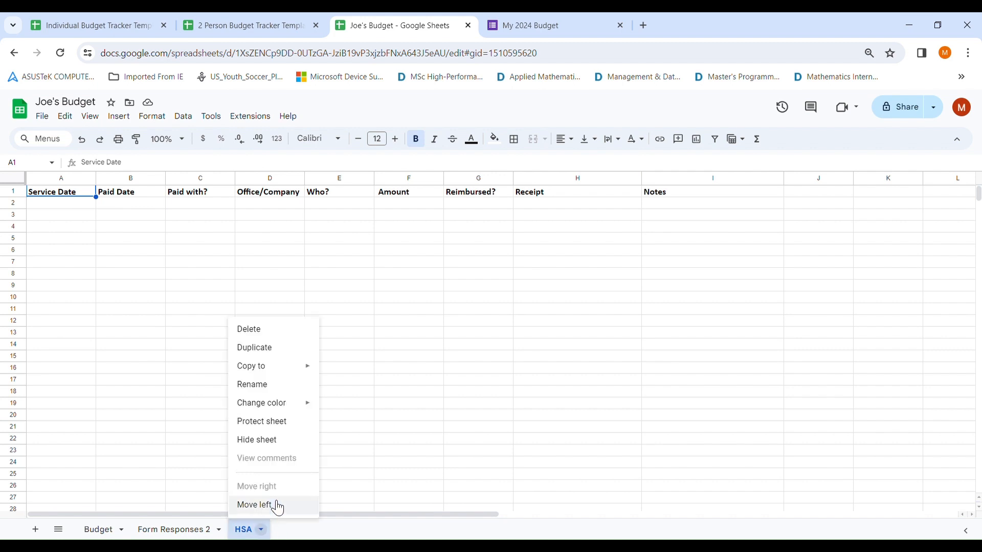
click(273, 328)
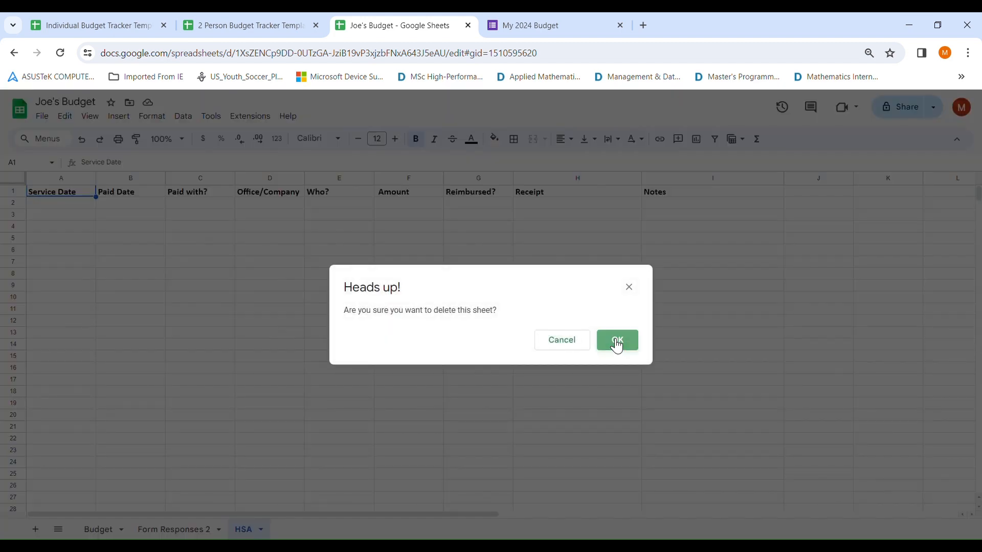
click(617, 341)
click(92, 530)
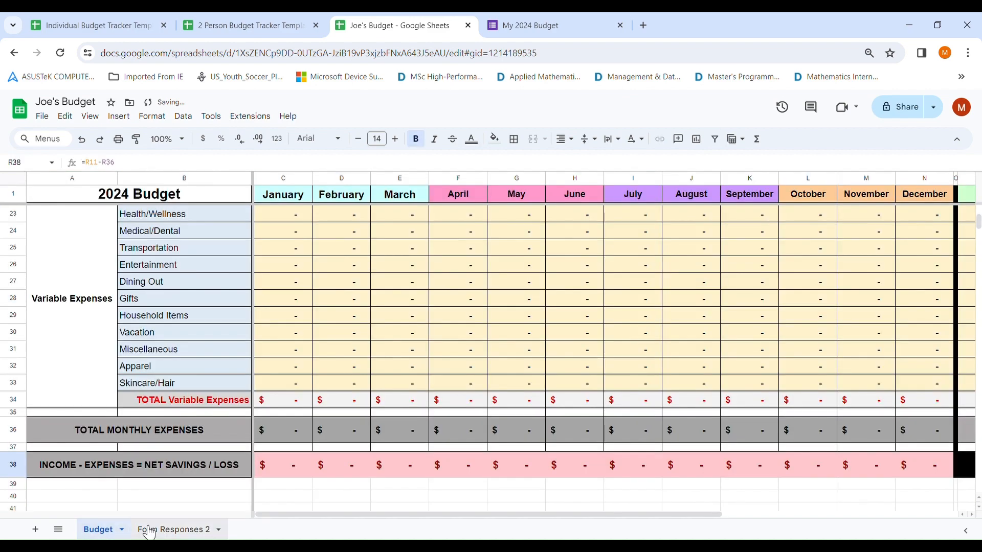
- Delete the Crypto row from the Saving/Investing category of the Budget sheet
scroll(195, 323, up, 7)
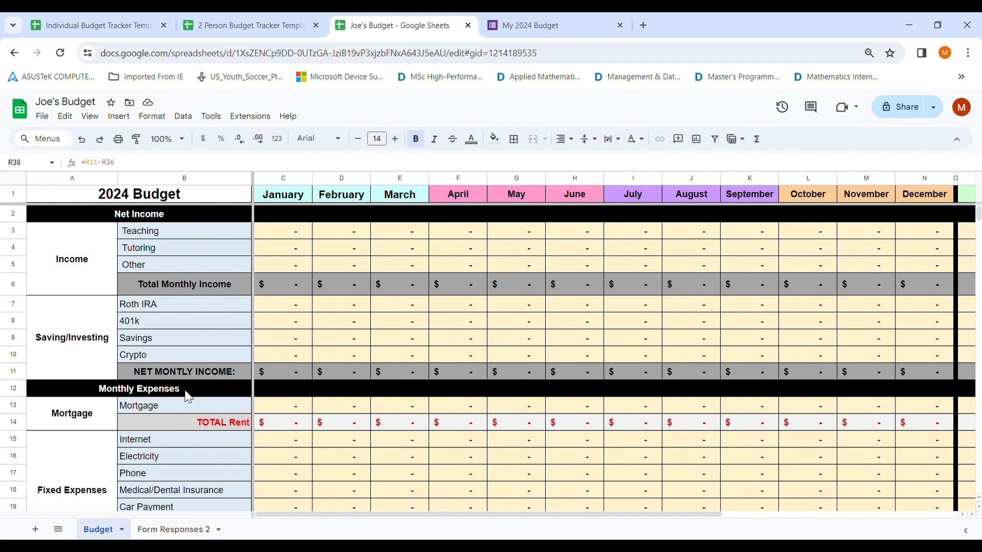
scroll(164, 327, down, 3)
scroll(102, 340, up, 3)
click(12, 355)
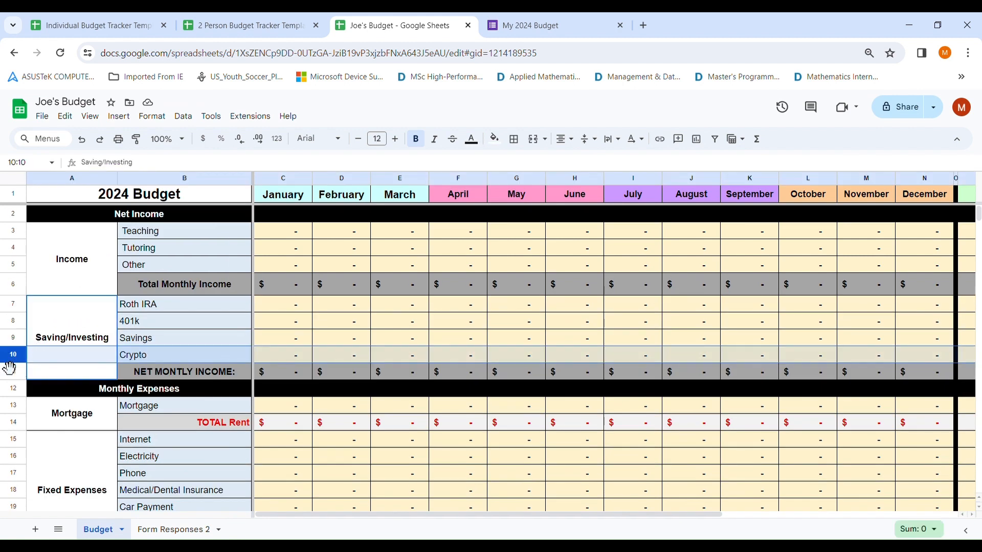
right_click(15, 359)
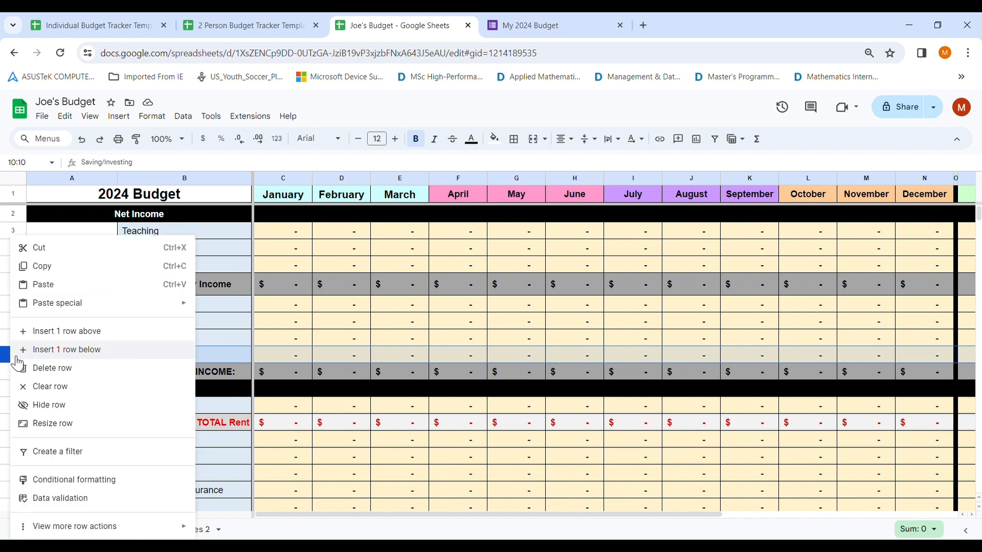
click(59, 368)
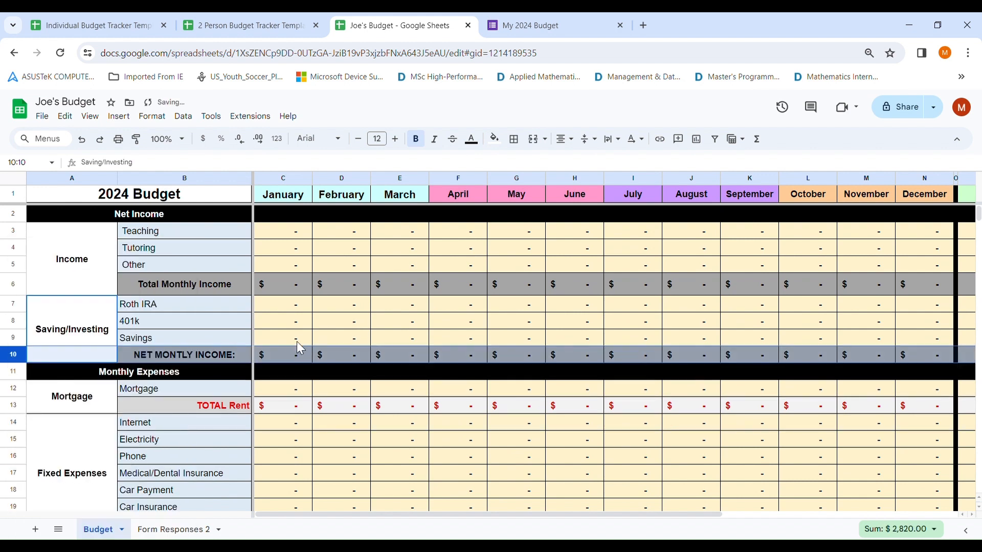
- Check the row reference in the January Mortgage formula in C12, leaving the formula as it is
click(299, 390)
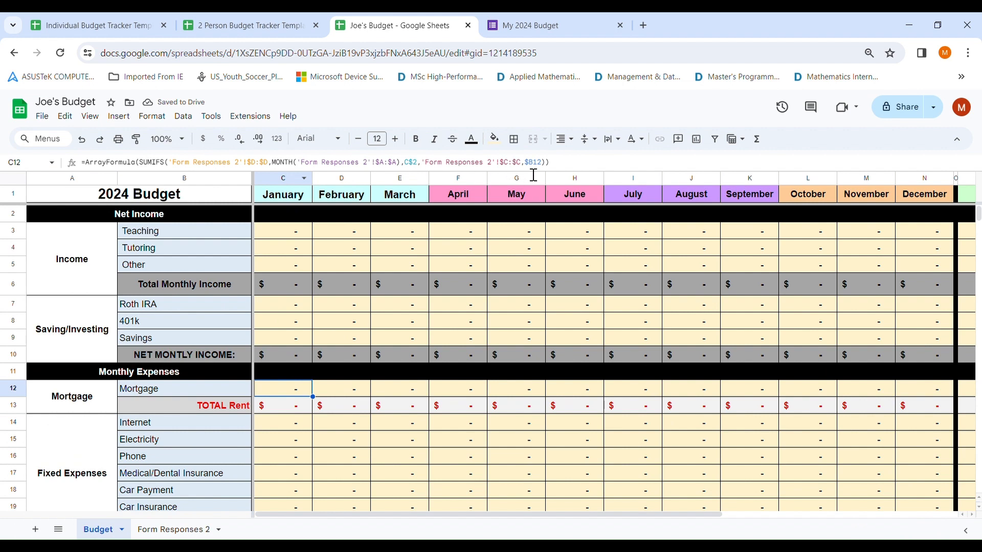
drag(543, 166, 535, 166)
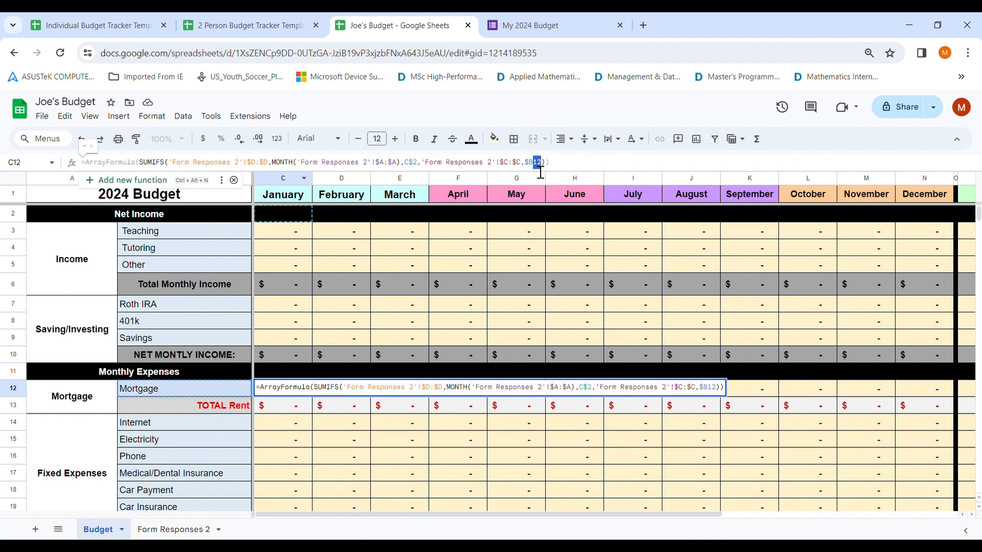
click(561, 169)
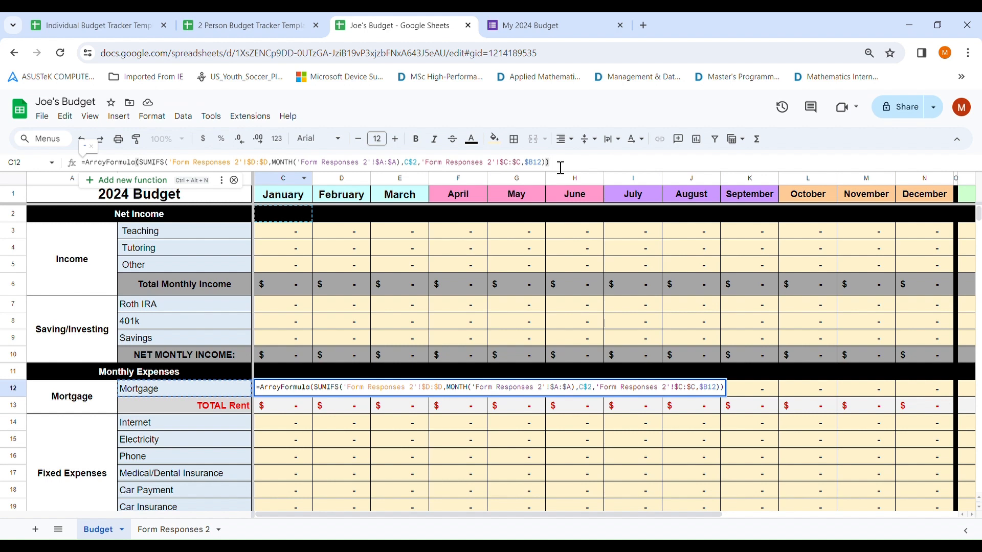
key(Return)
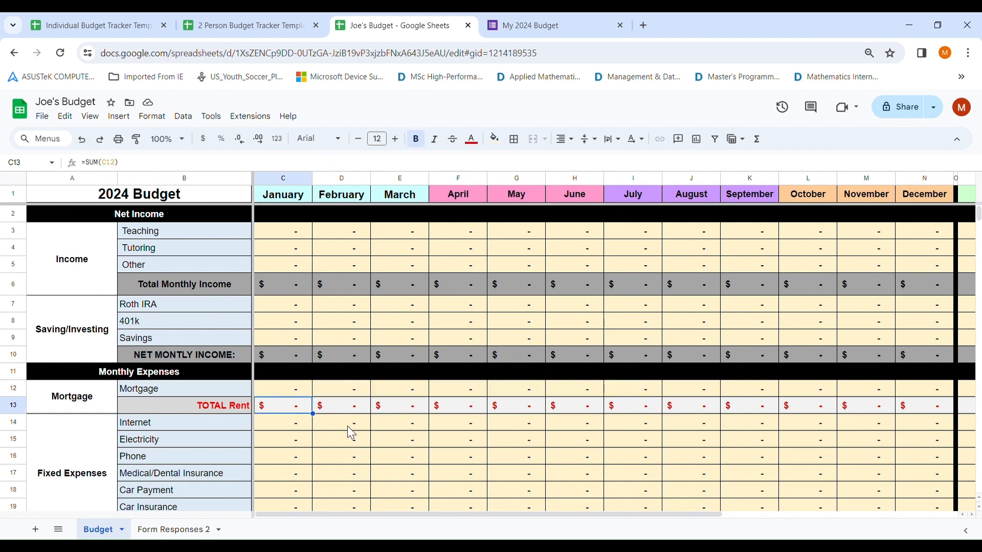
- Insert a blank row above Car Payment in the Fixed Expenses category
scroll(349, 427, down, 2)
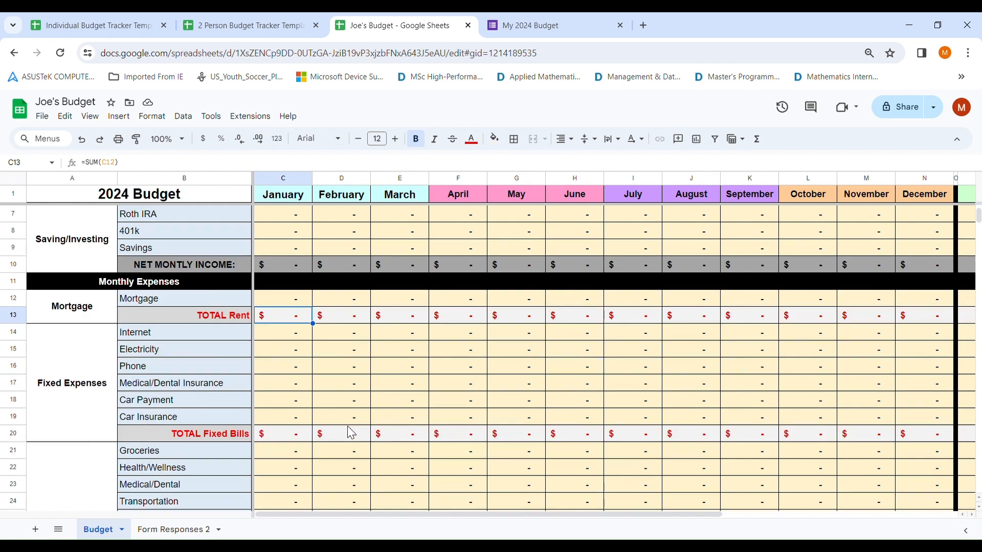
click(19, 405)
right_click(18, 403)
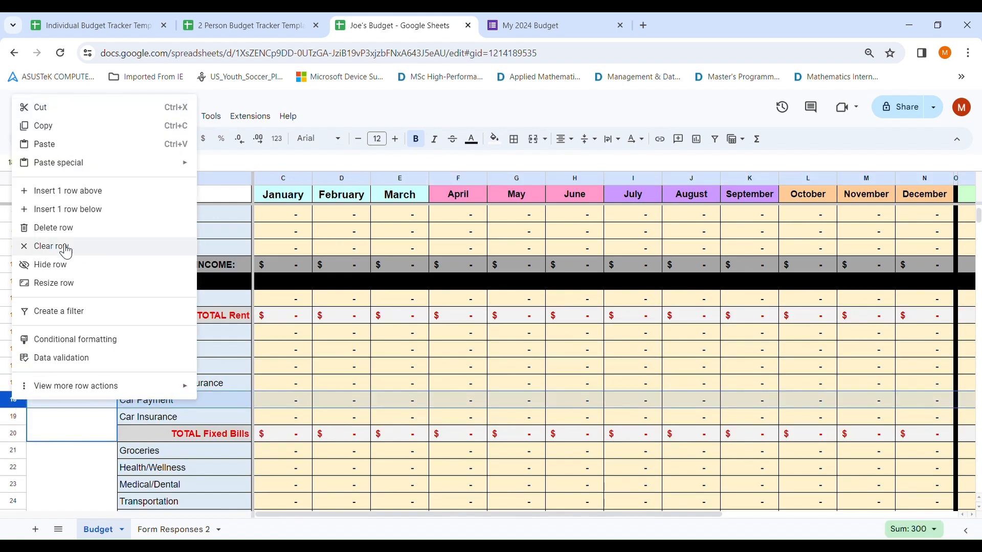
click(73, 192)
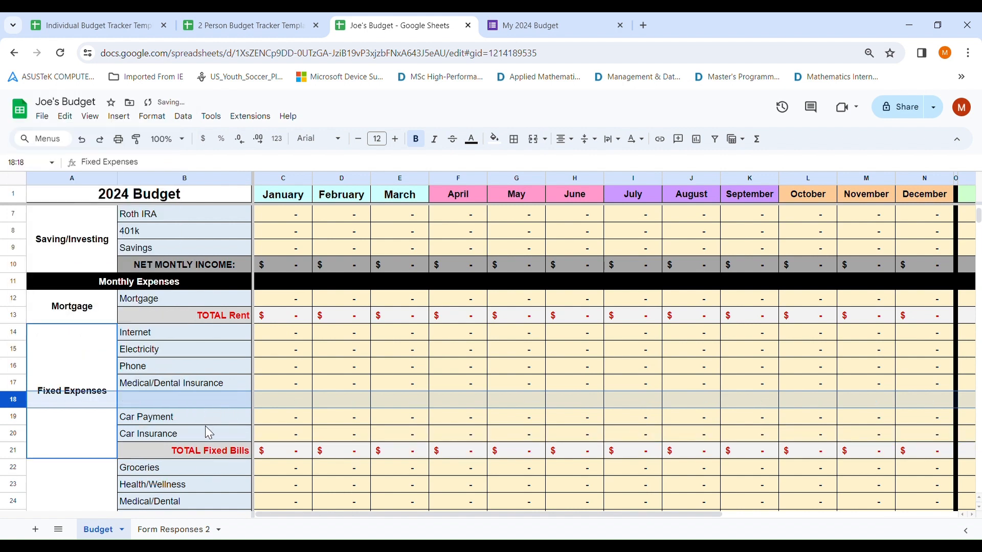
- Check which rows the January TOTAL Fixed Bills formula in C21 sums
click(179, 438)
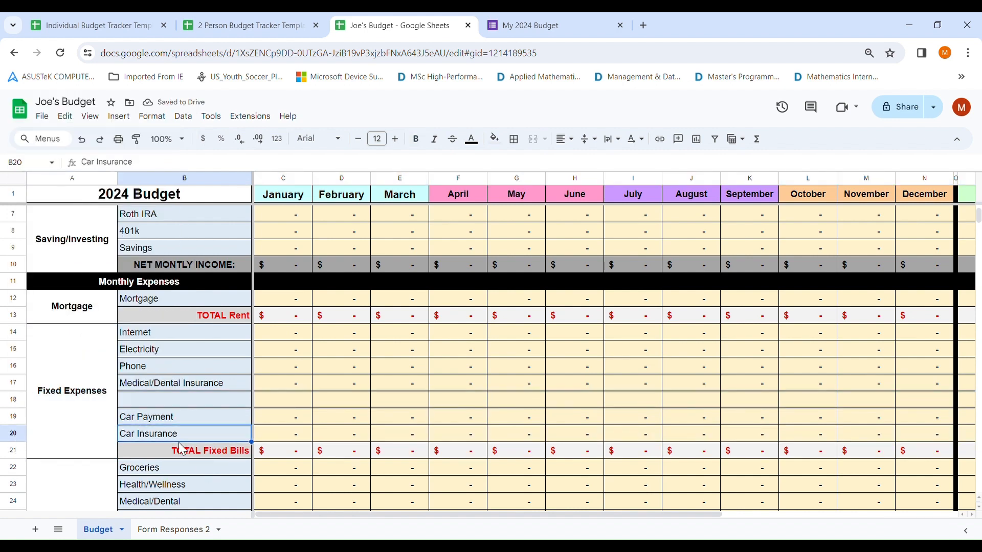
click(298, 452)
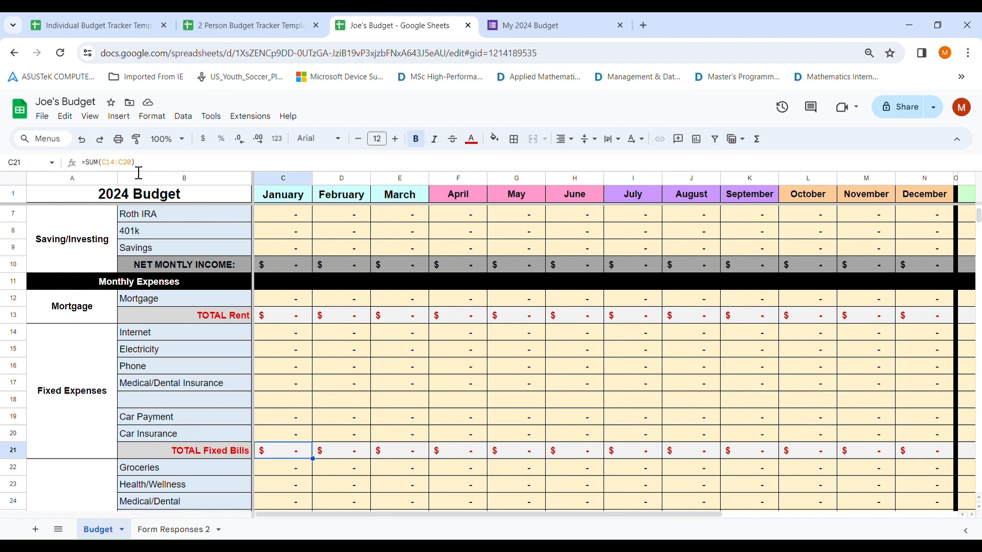
click(138, 173)
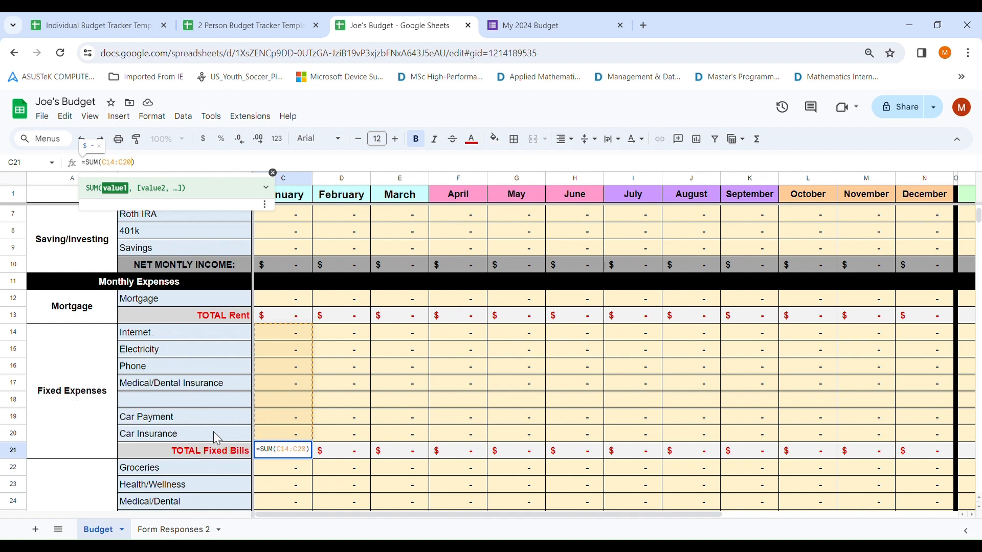
- Label the new Fixed Expenses row Loans in cell B18
click(163, 402)
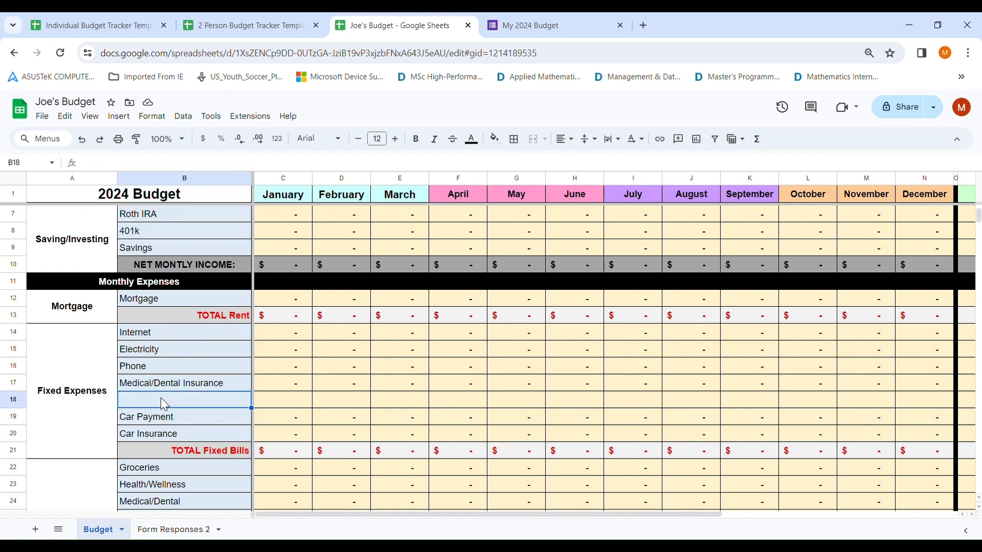
text(Loans)
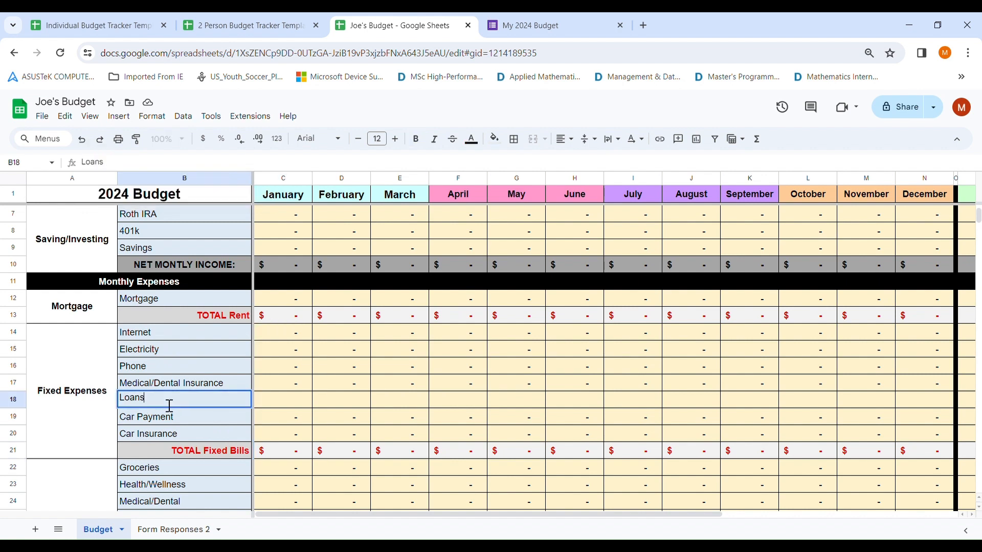
key(Tab)
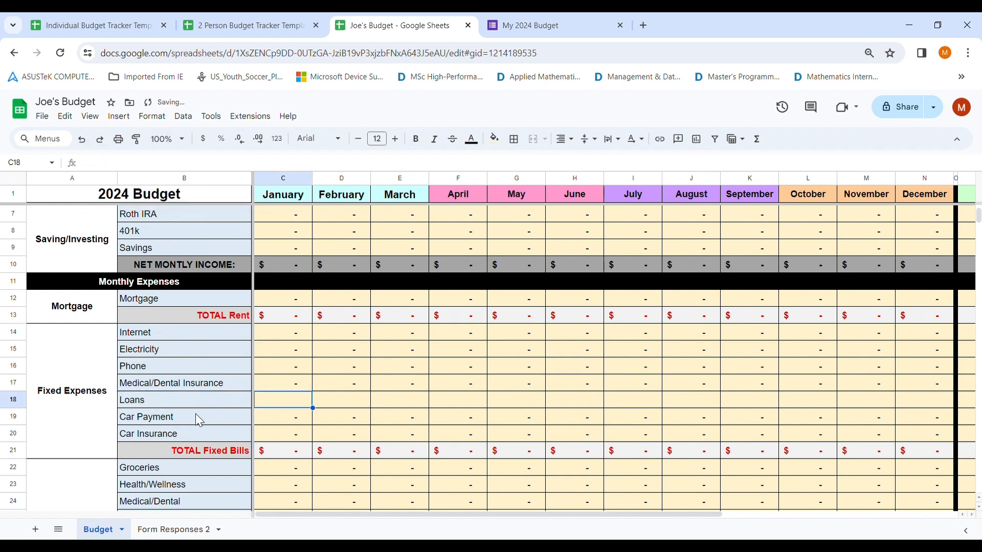
- Fill the Medical/Dental Insurance row C17:R17 down into the Loans row, covering January through Budgeted Goals
drag(293, 405, 872, 402)
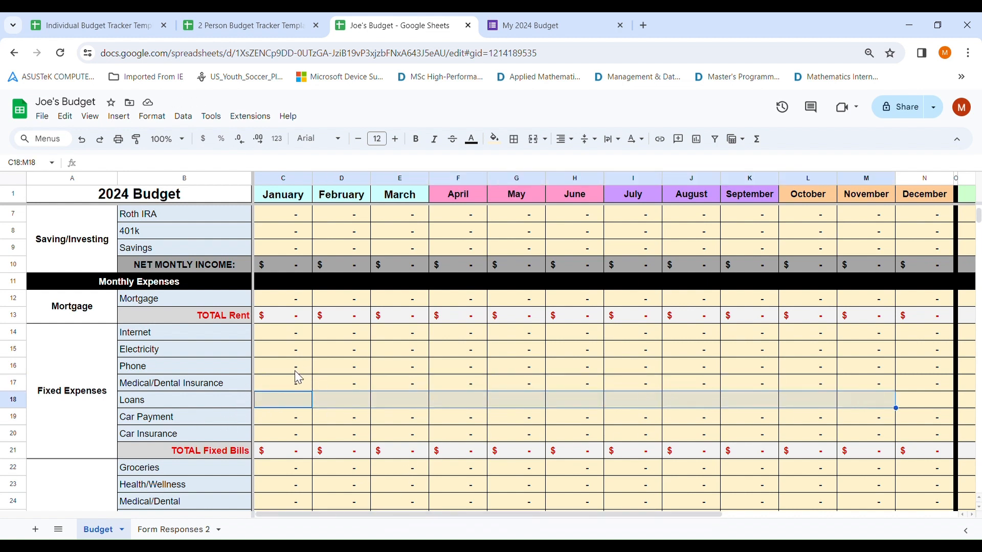
click(299, 389)
drag(294, 386, 918, 391)
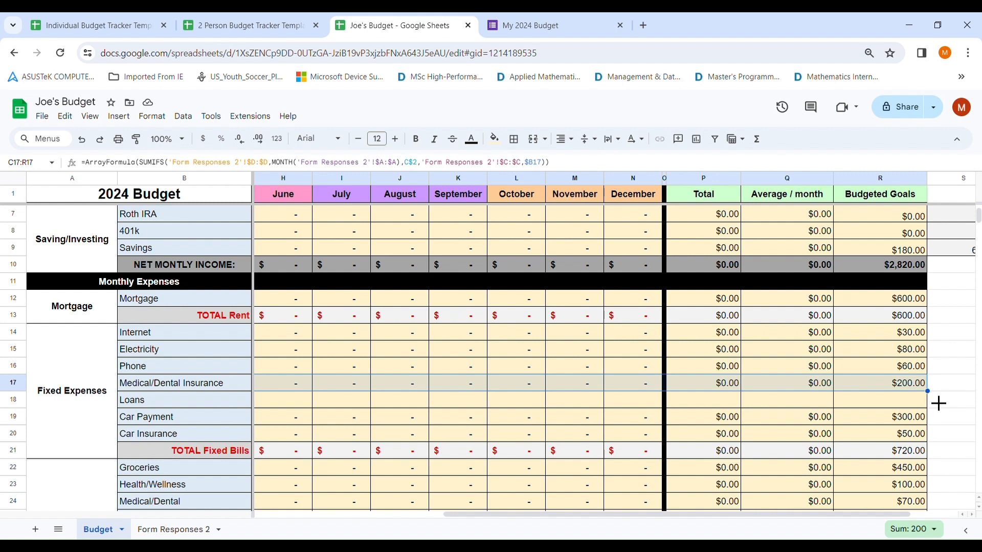
drag(928, 392, 936, 409)
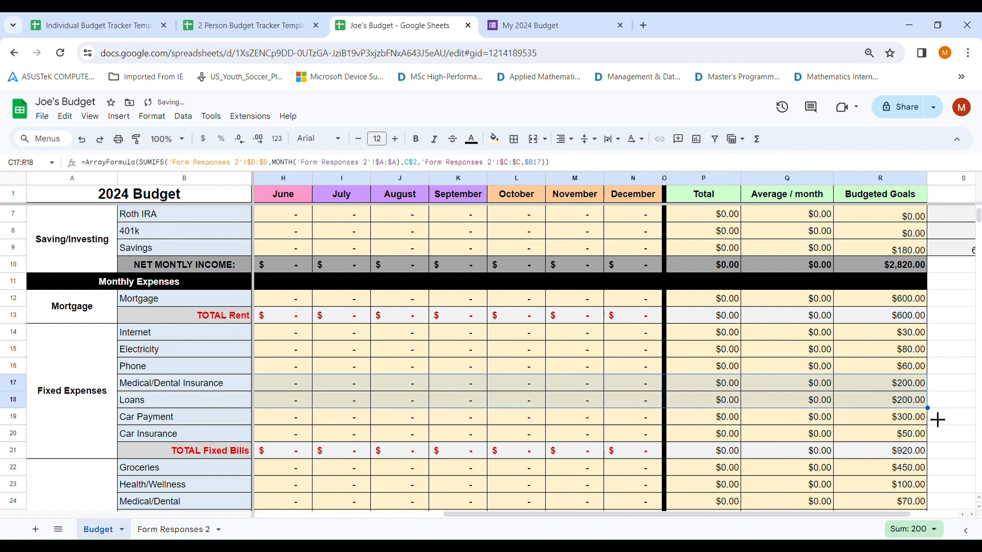
- Set the Budgeted Goals amount for Loans in R18 to 100
click(883, 405)
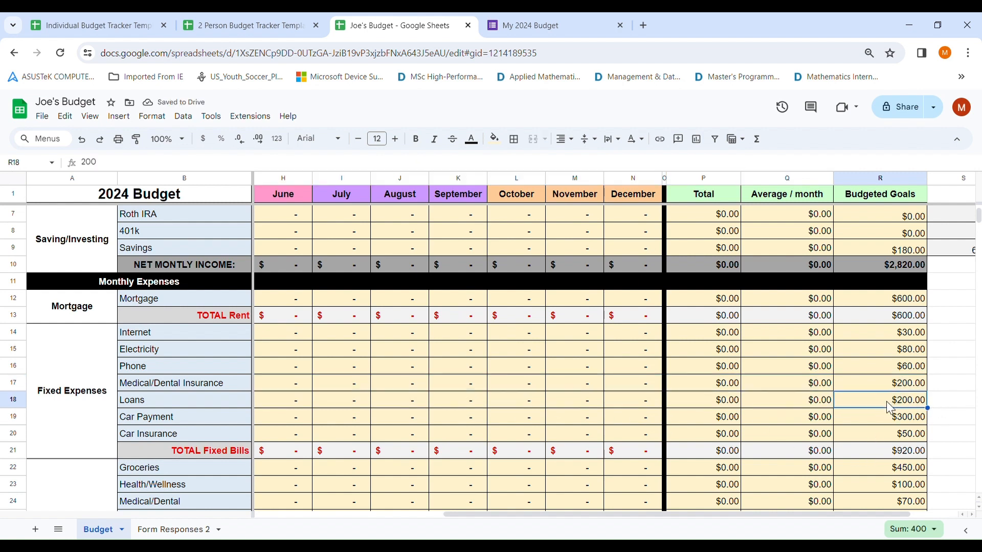
text(100)
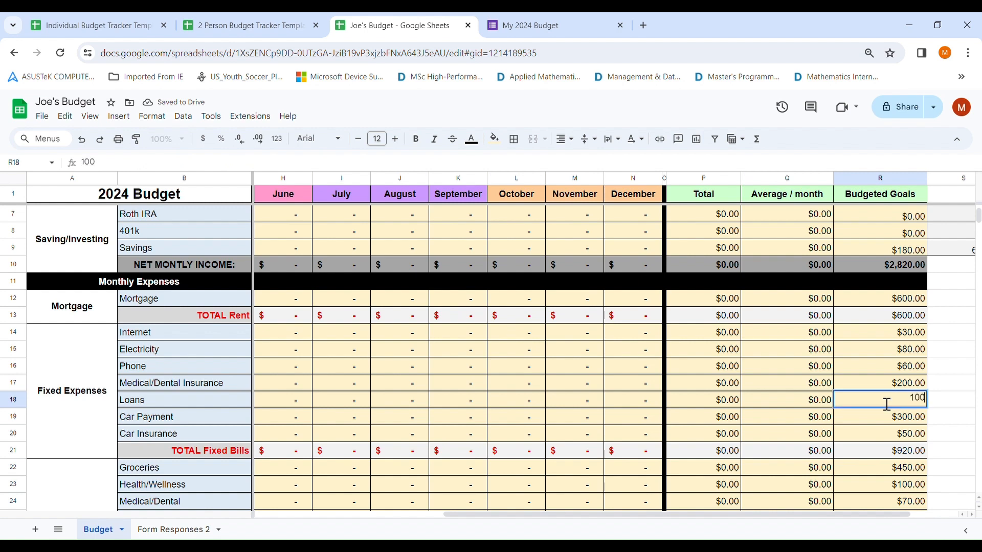
key(Return)
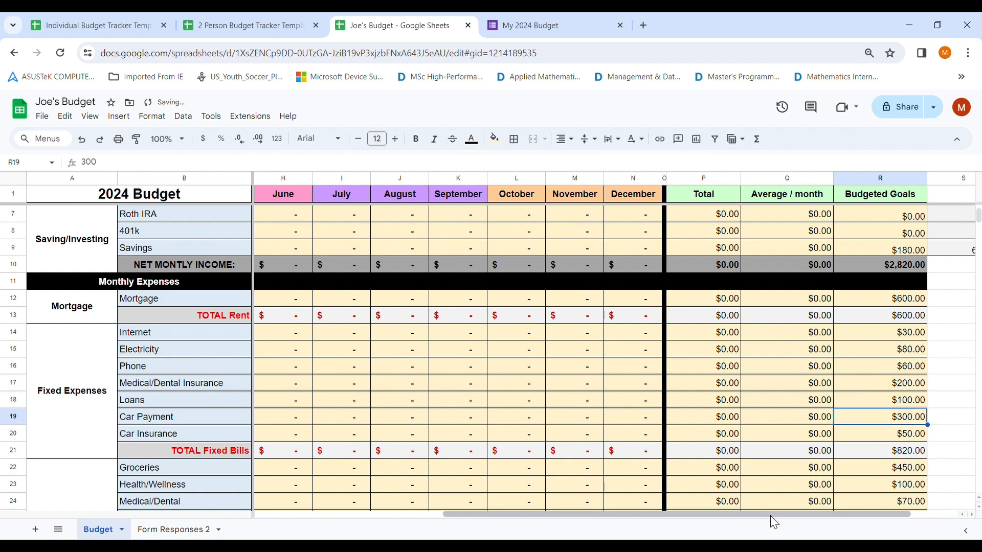
- Check the copied May formula for Loans in G18 and look over the Variable Expenses rows
drag(771, 514, 595, 515)
click(531, 403)
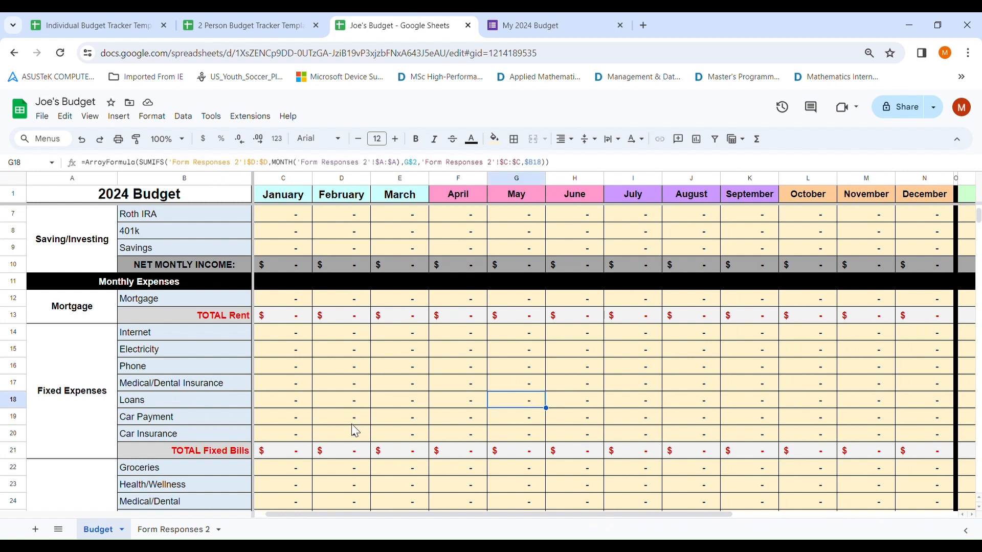
scroll(402, 462, down, 2)
scroll(405, 462, down, 2)
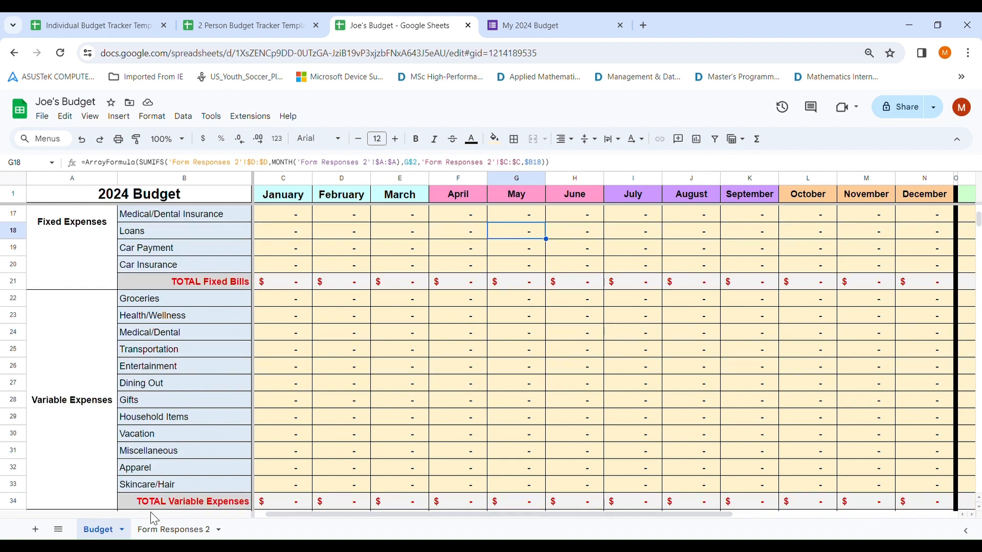
- Go to the Form Responses 2 sheet and create a new form linked to the spreadsheet
click(156, 531)
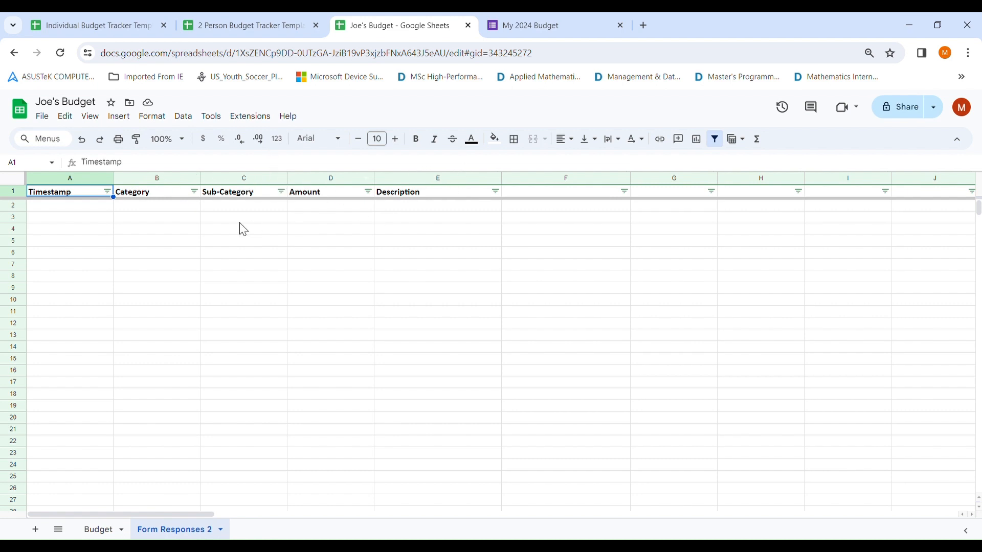
click(216, 122)
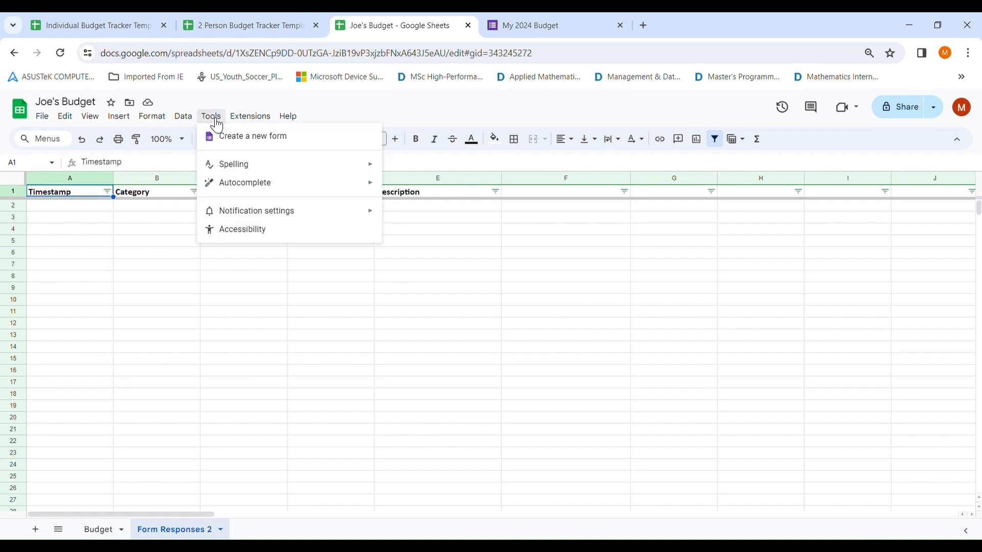
click(238, 147)
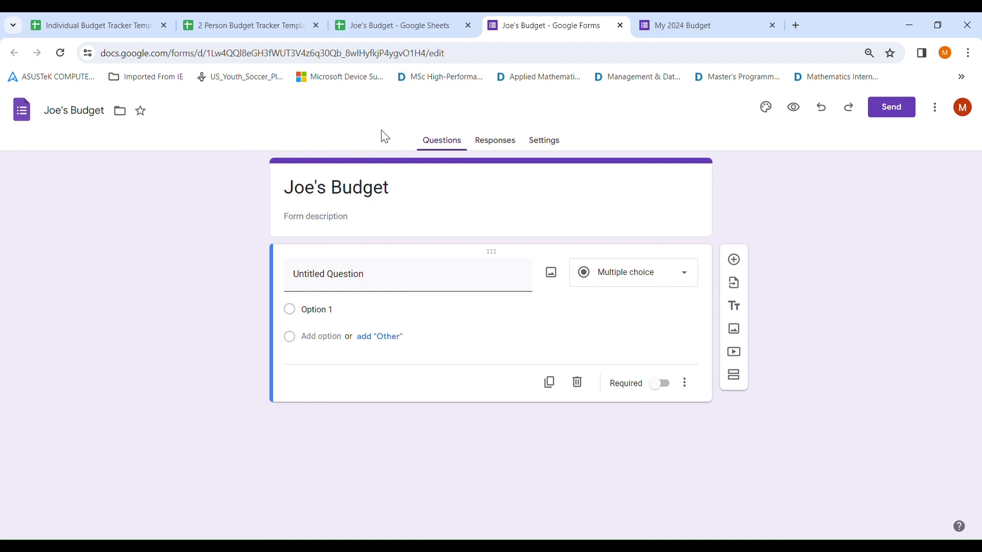
- Return to the budget spreadsheet and reopen its linked form for editing
click(366, 22)
click(211, 116)
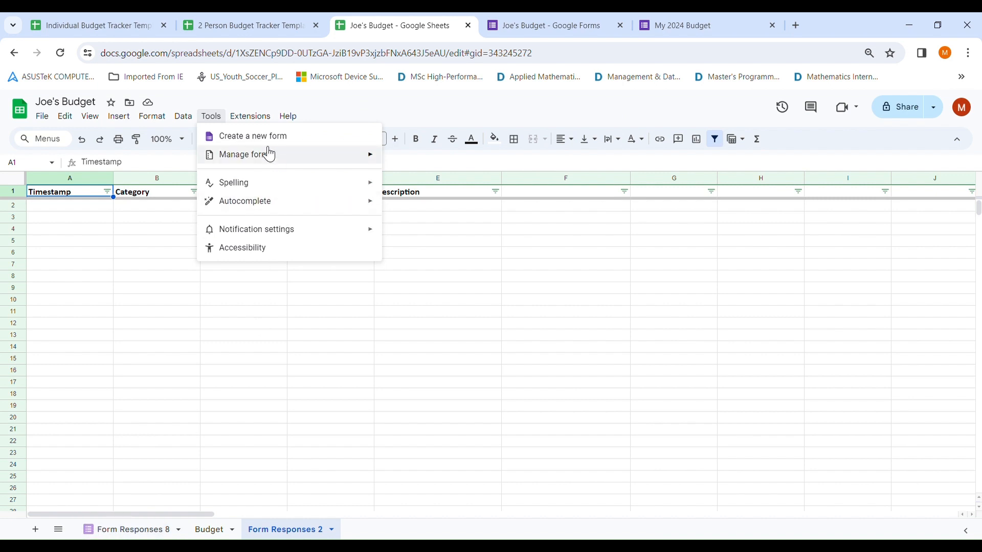
mouse_move(279, 163)
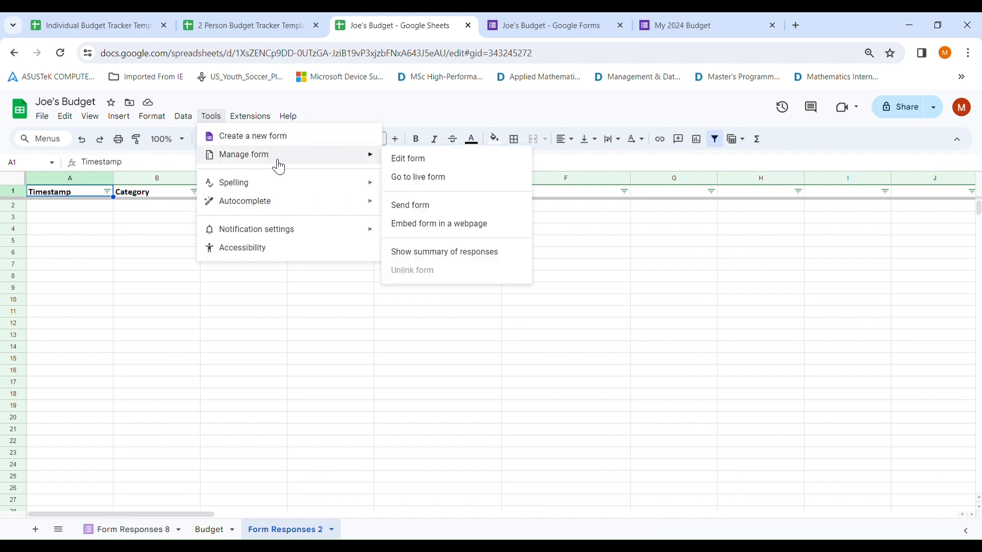
click(427, 159)
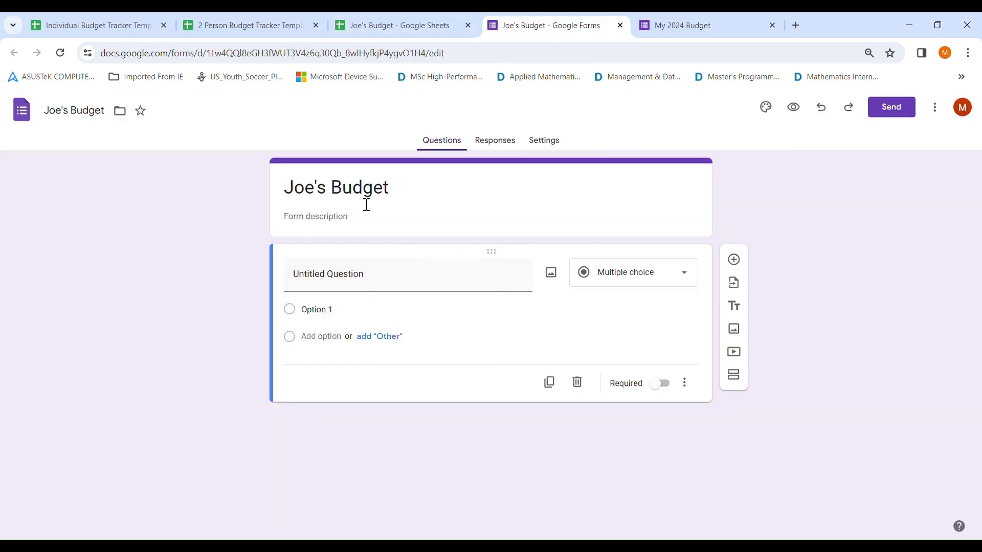
- Title the form's first question Category and make it a required multiple choice question
click(371, 277)
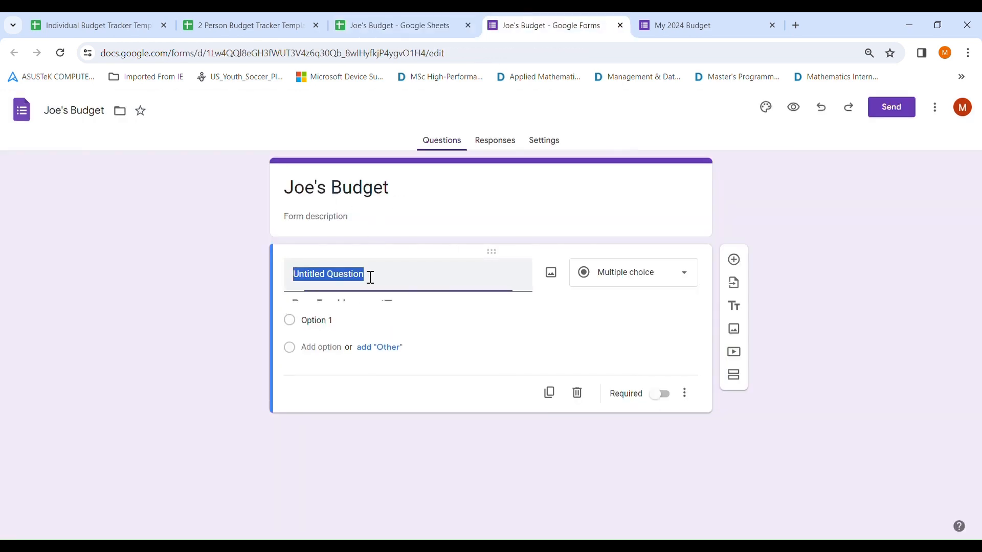
text(Cate)
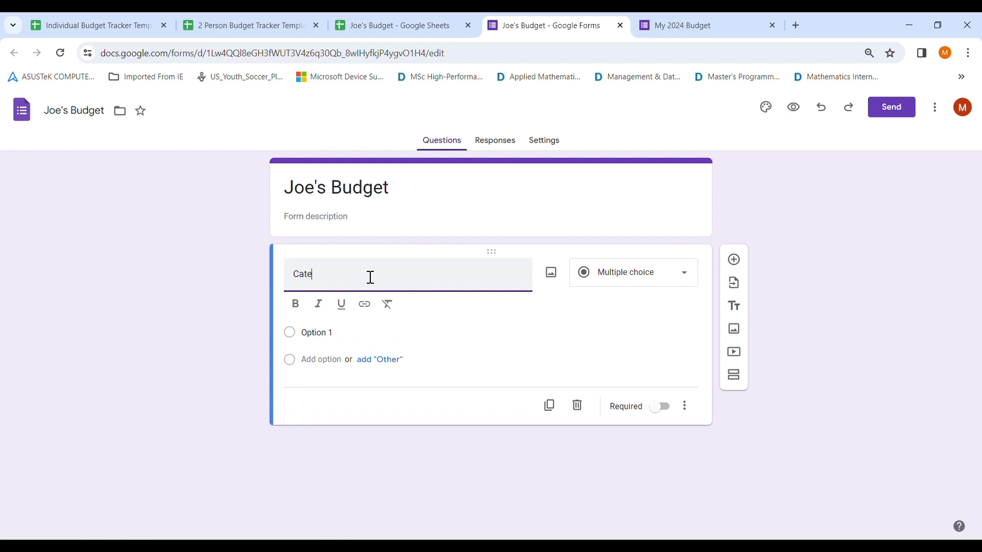
text(gory)
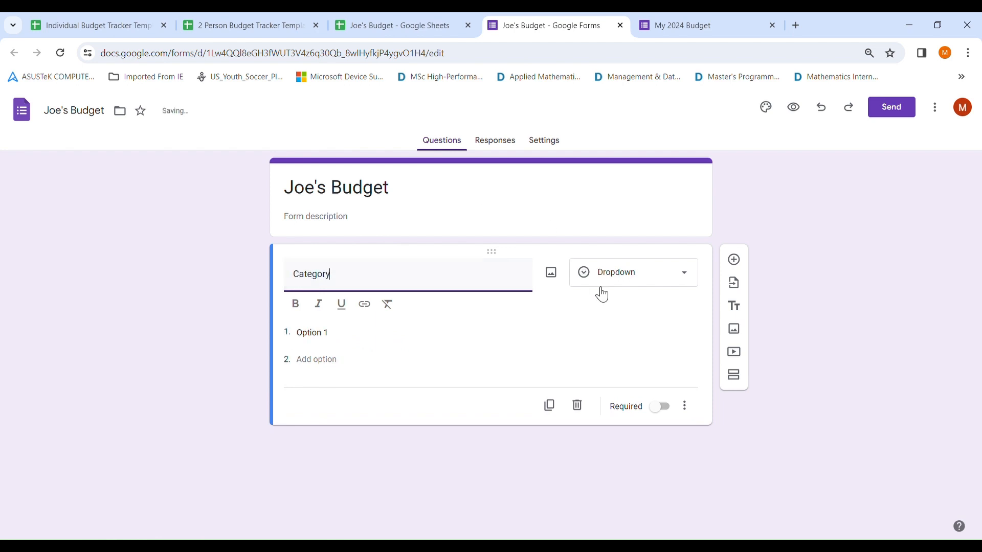
click(610, 283)
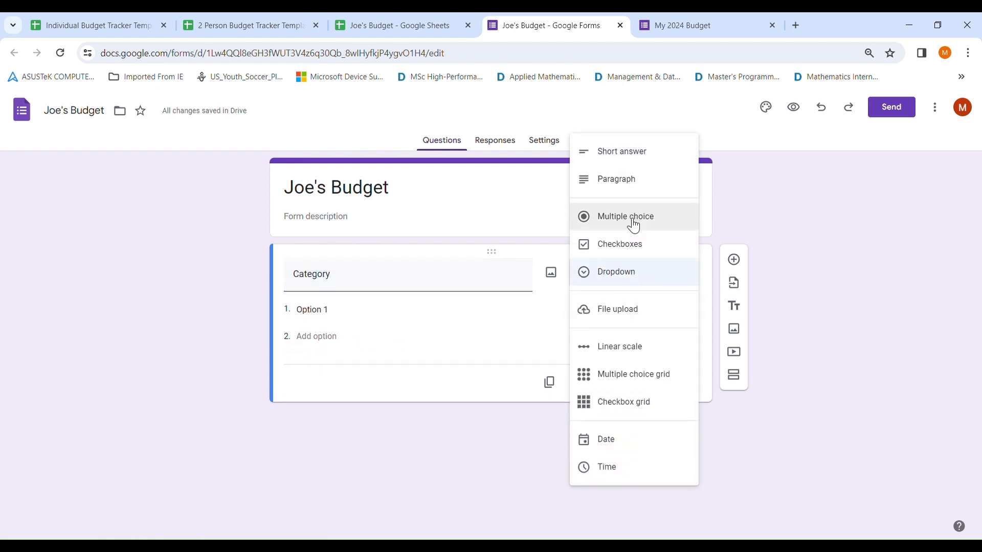
click(633, 219)
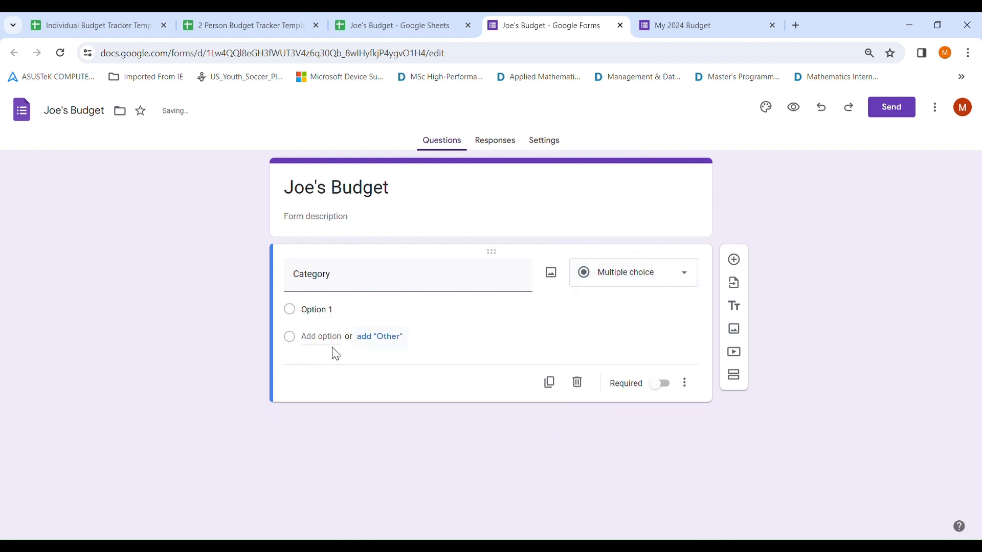
click(660, 383)
- Add a second question titled Sub-Category as a required dropdown
click(735, 261)
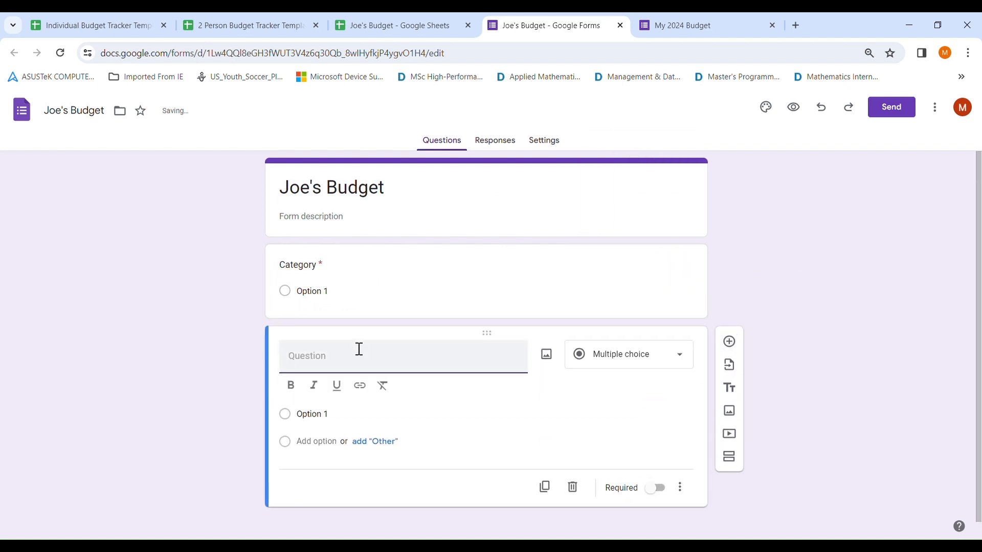
text(Sub-Category)
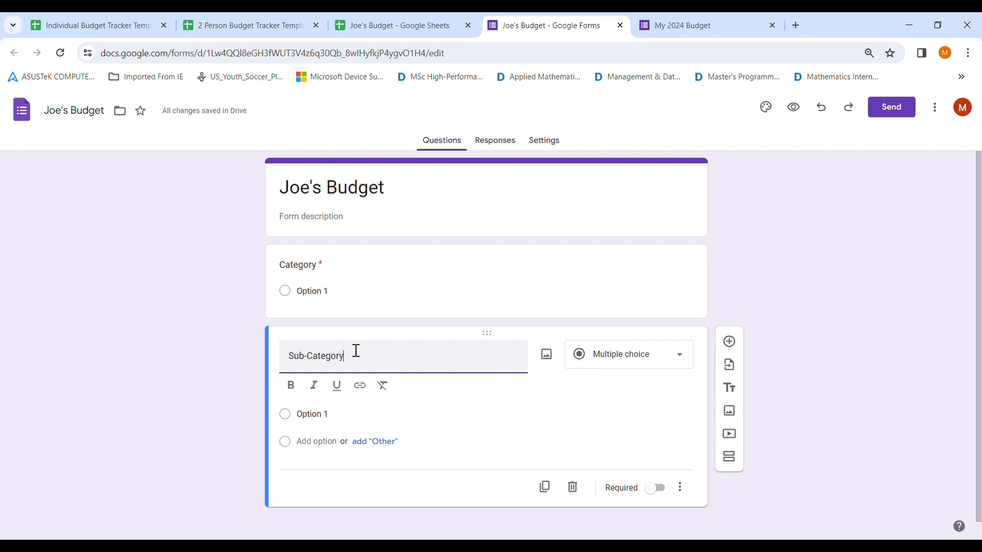
click(593, 361)
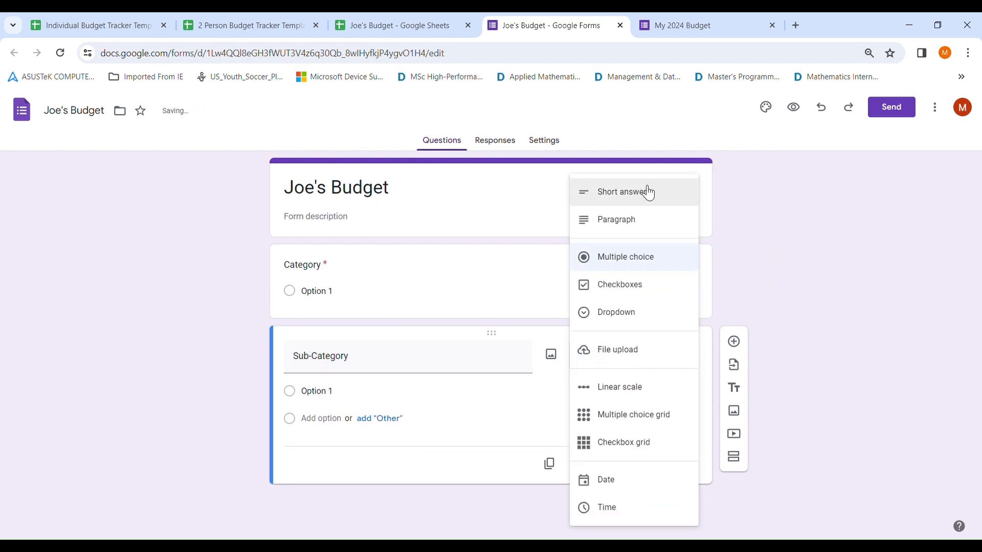
click(642, 313)
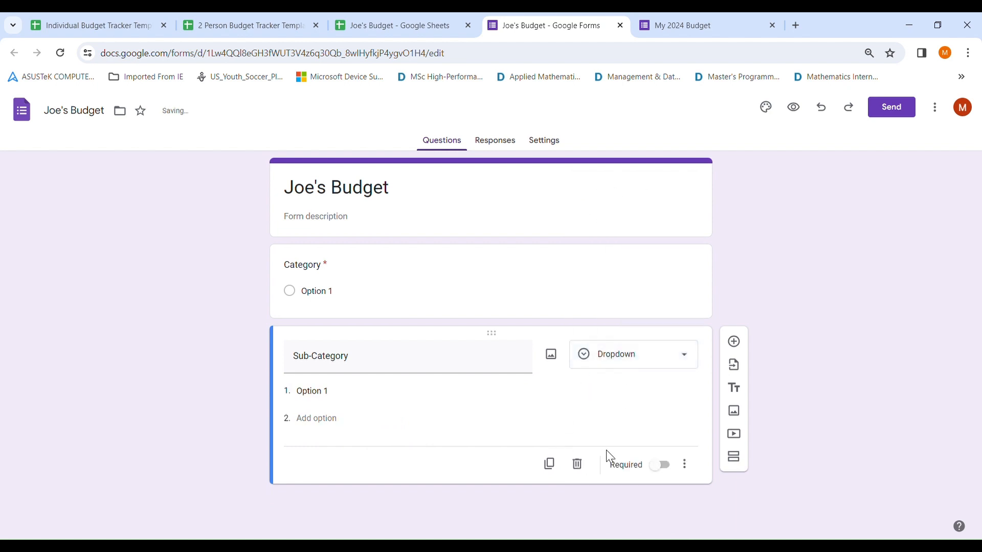
click(659, 467)
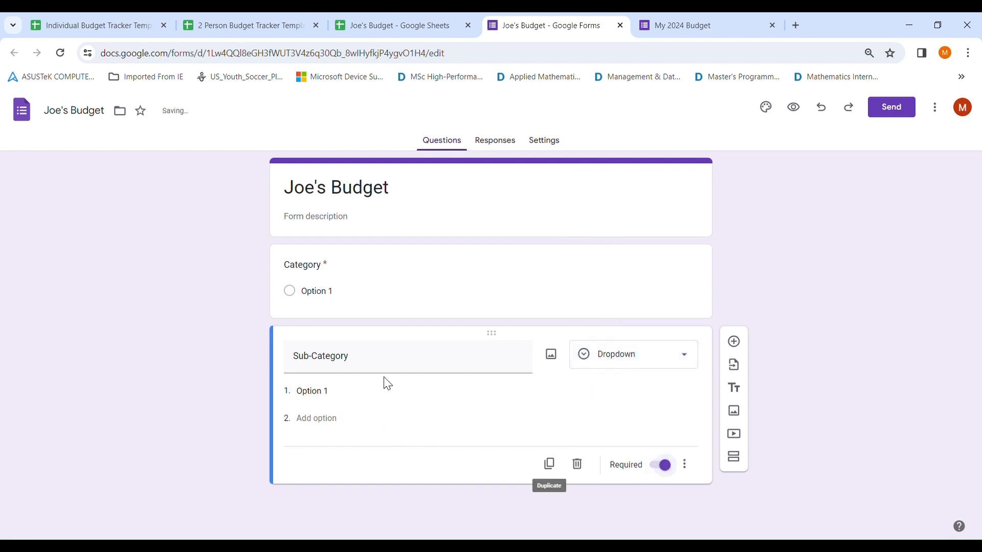
- Add a third question titled Amount as a required short answer
click(734, 342)
click(592, 375)
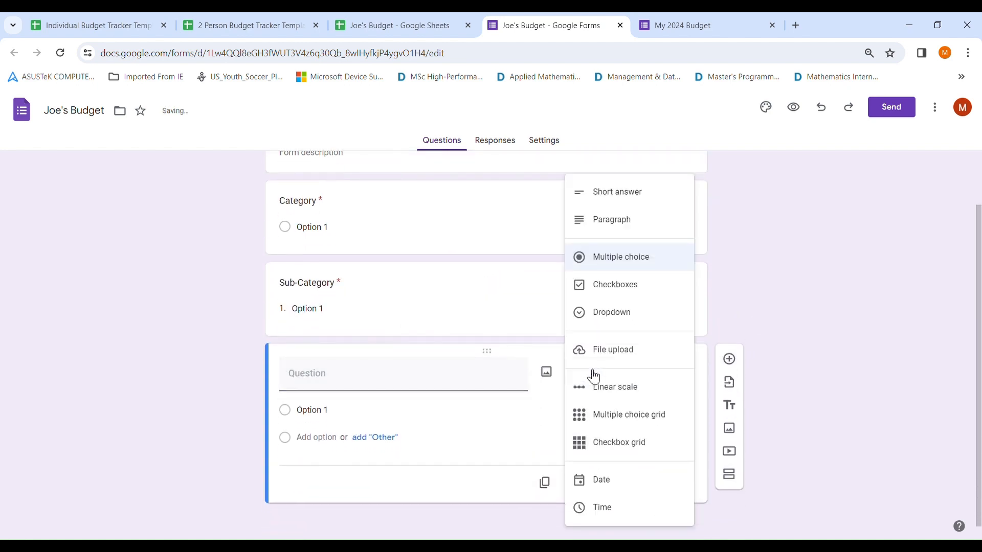
click(445, 381)
text(Amount)
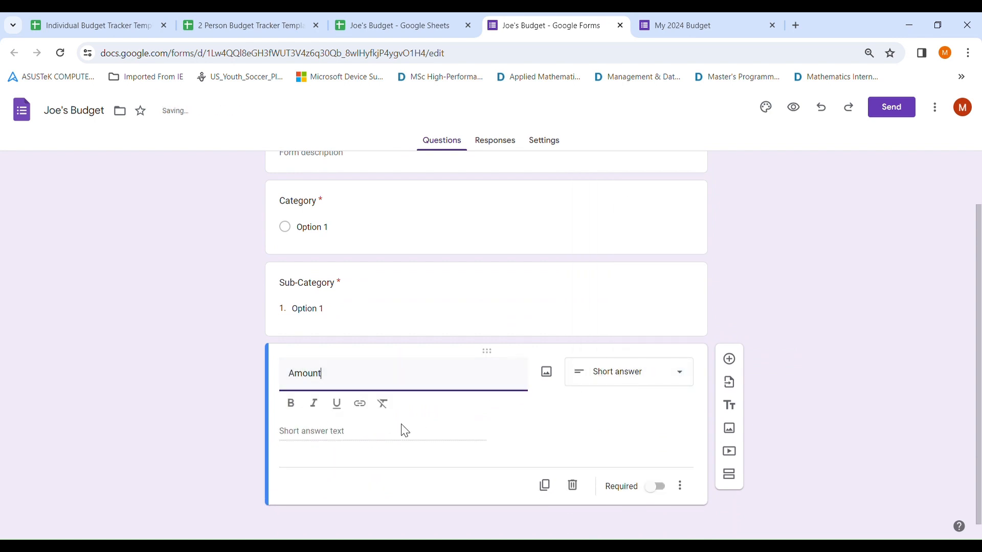
click(657, 495)
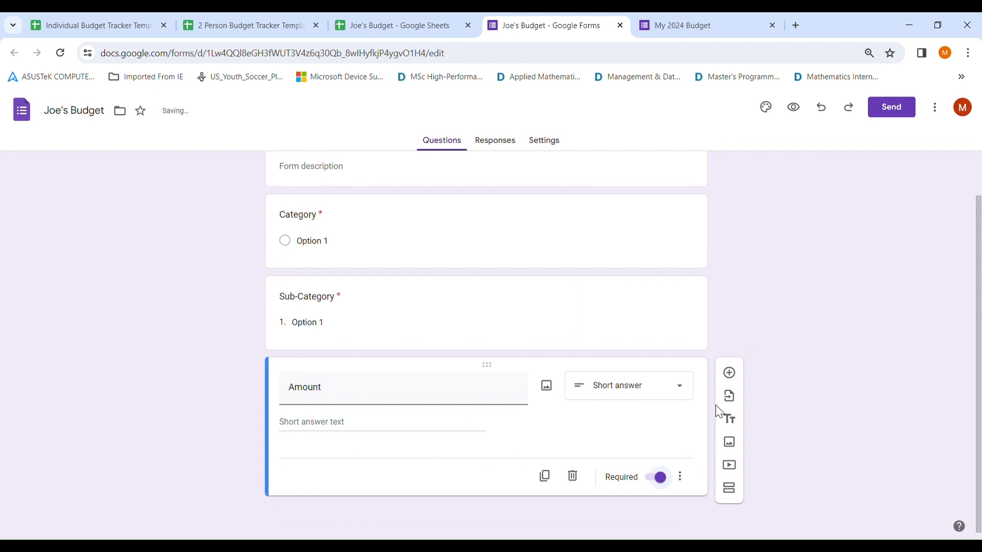
- Add a fourth question titled Description with a paragraph answer, leaving it optional
click(730, 373)
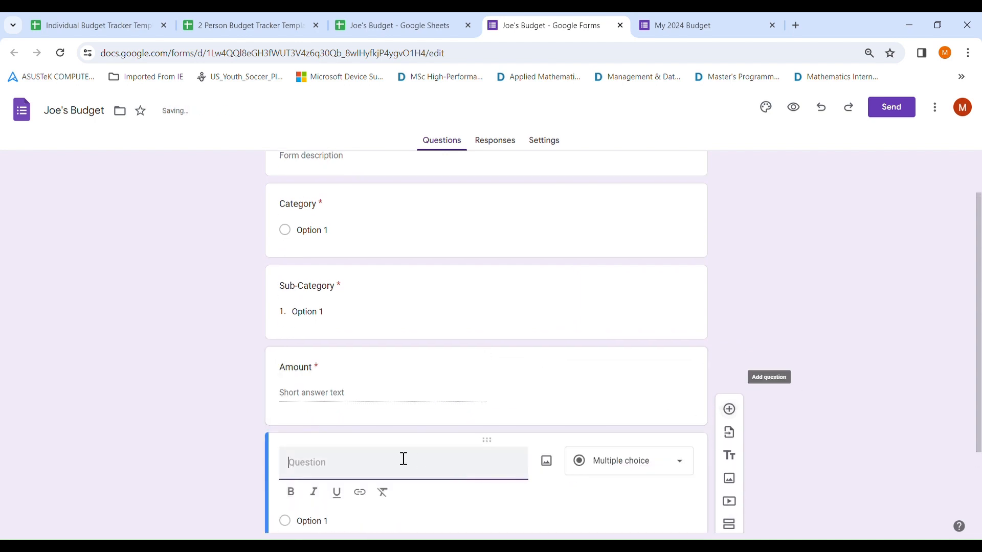
text(Description)
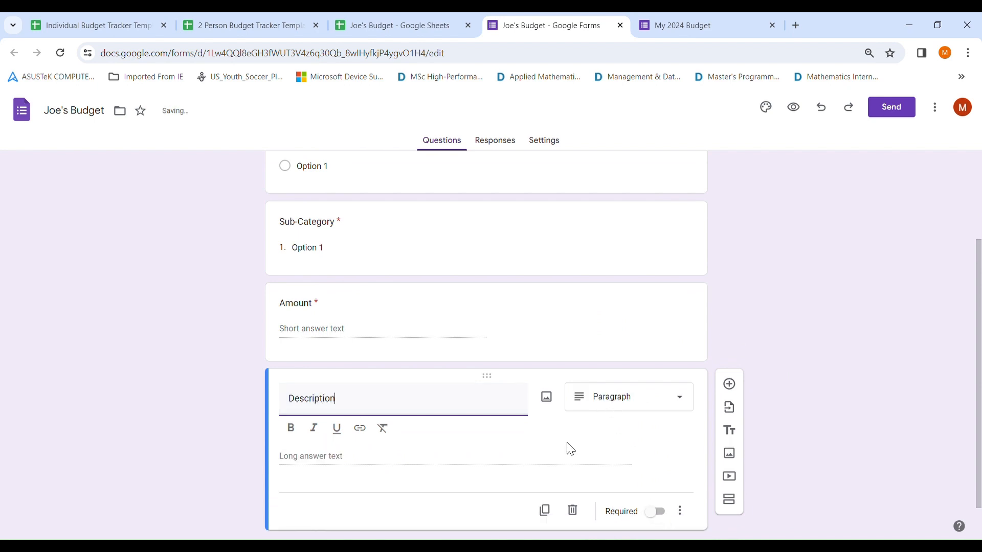
scroll(611, 456, down, 1)
- Review the Category choices and the Sub-Category dropdown options, and open a preview of the form
scroll(616, 455, up, 3)
scroll(612, 449, up, 1)
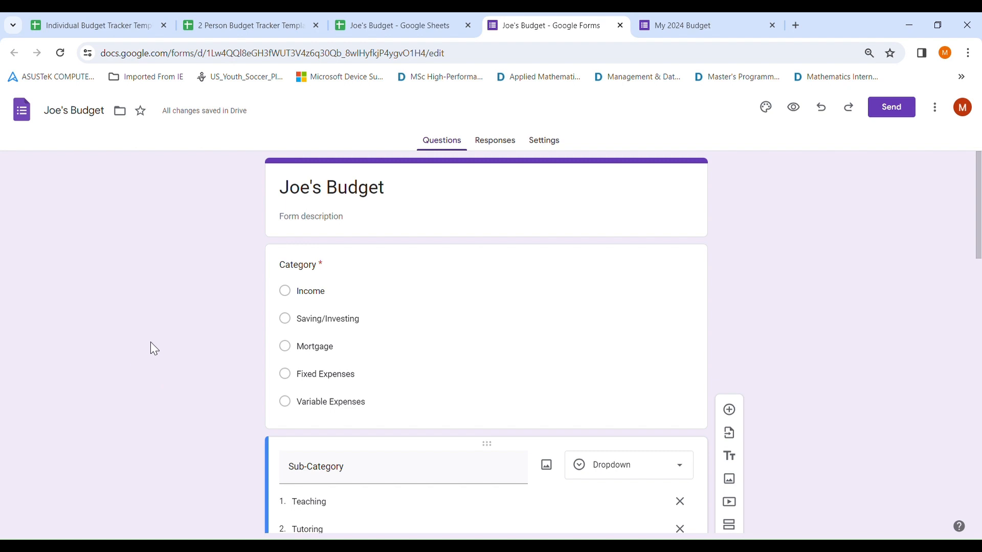
scroll(152, 347, down, 3)
scroll(271, 235, up, 3)
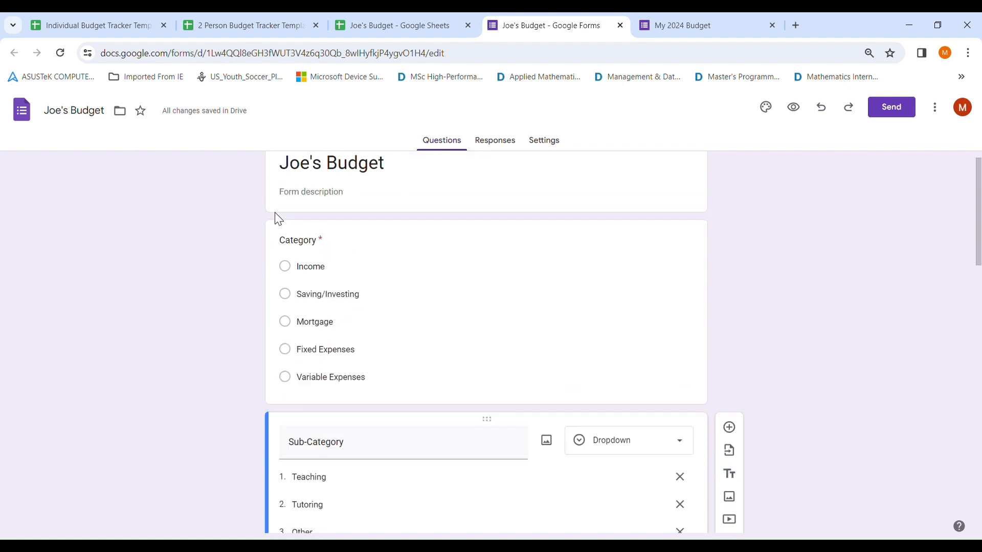
scroll(275, 288, down, 13)
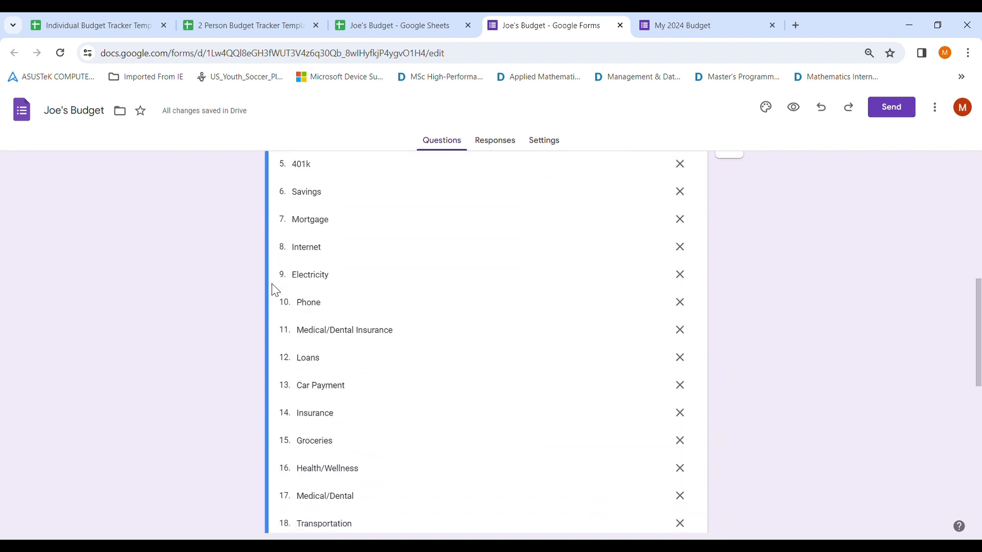
scroll(275, 290, down, 5)
scroll(275, 290, up, 12)
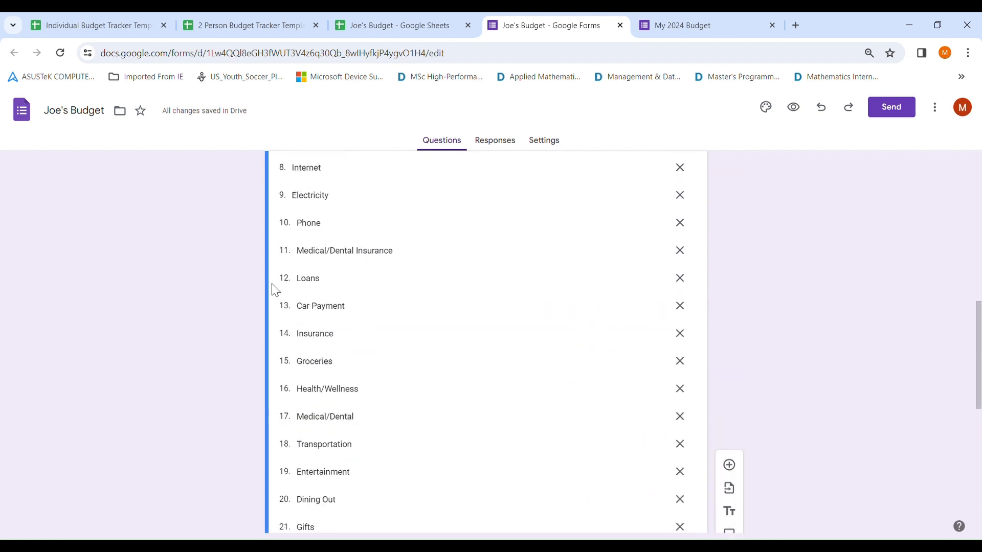
scroll(275, 290, up, 5)
scroll(276, 291, up, 2)
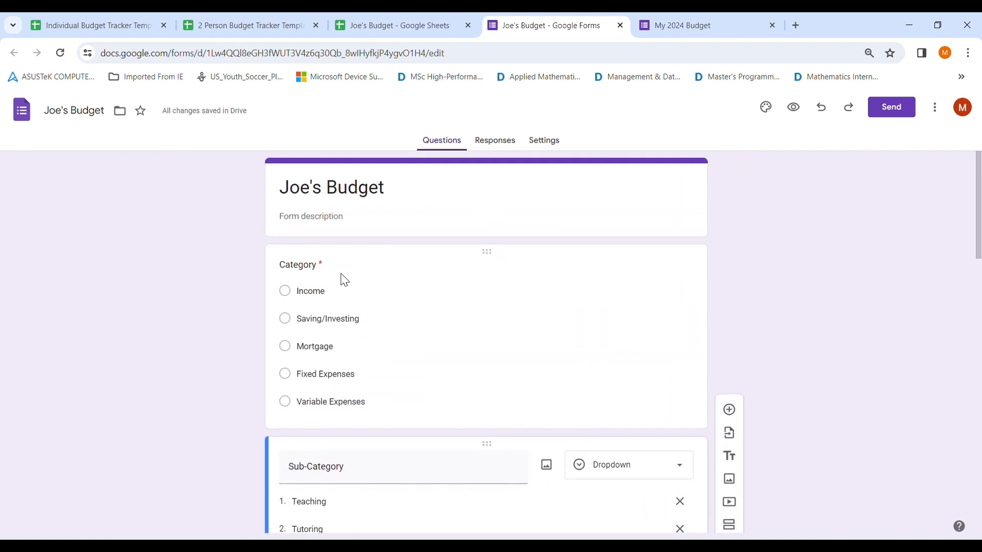
click(795, 109)
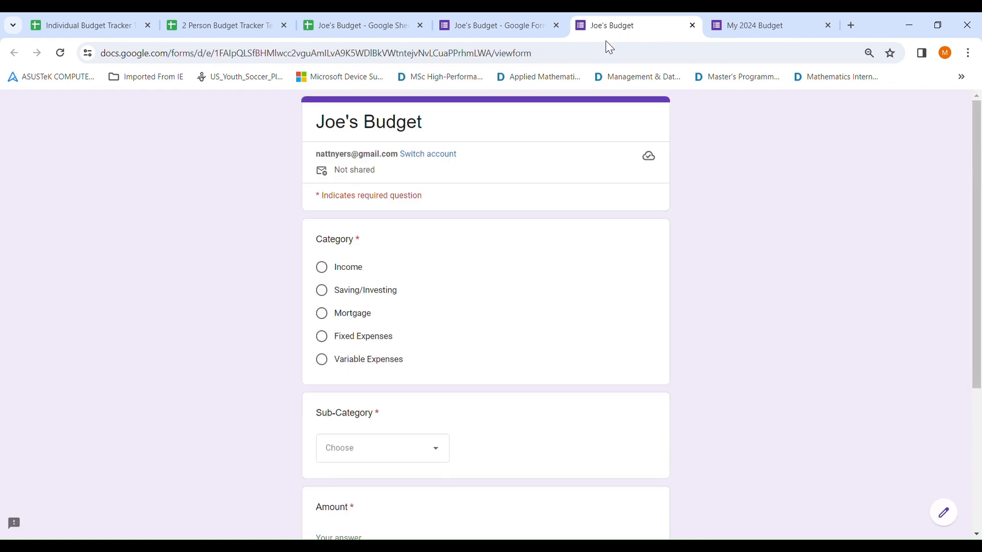
- Answer the form preview with Income as the category and Teaching as the sub-category
click(333, 54)
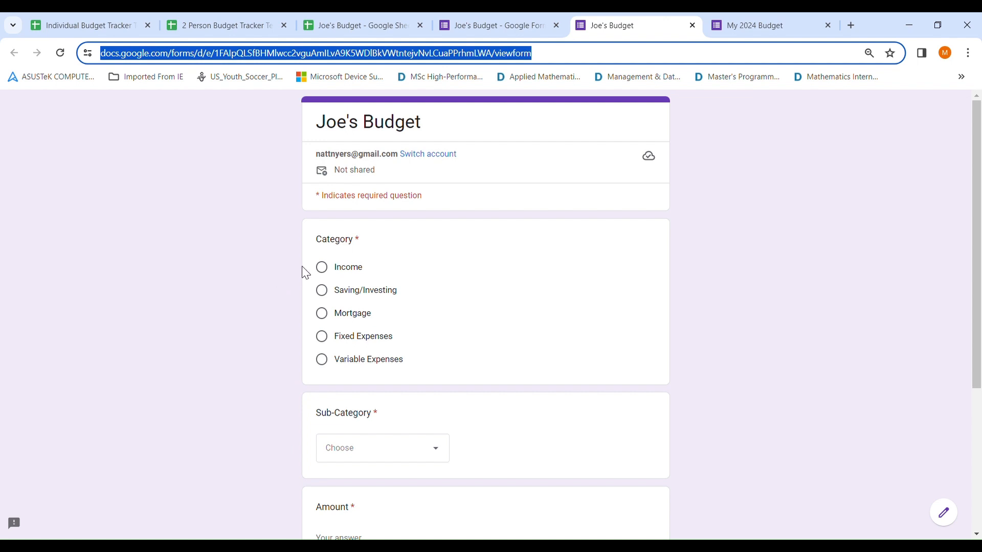
click(324, 270)
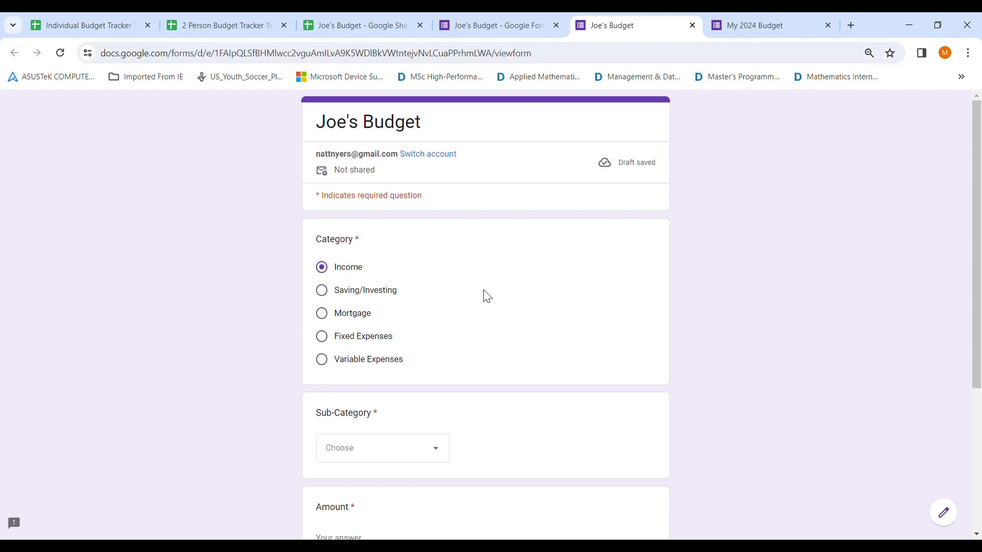
scroll(483, 297, down, 2)
click(378, 334)
click(343, 163)
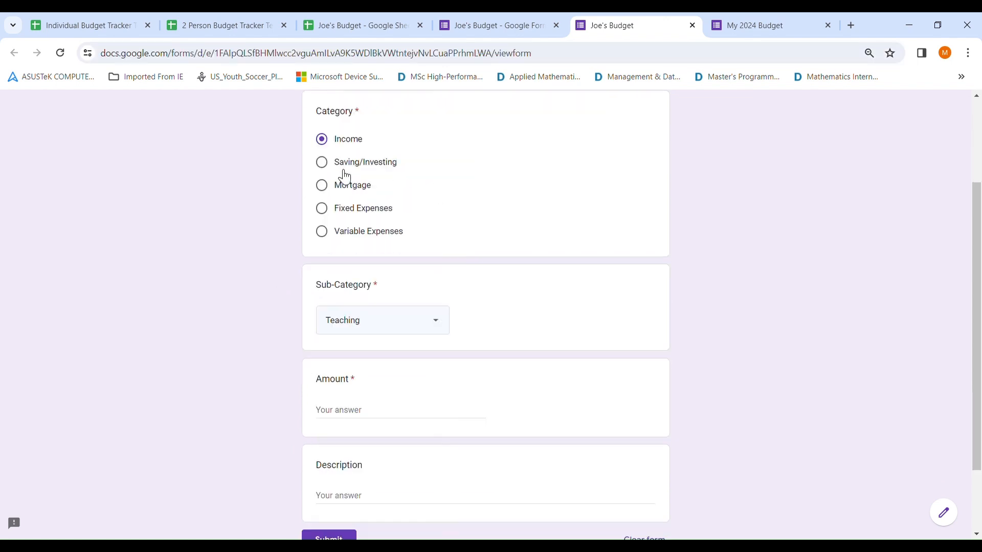
scroll(386, 208, up, 2)
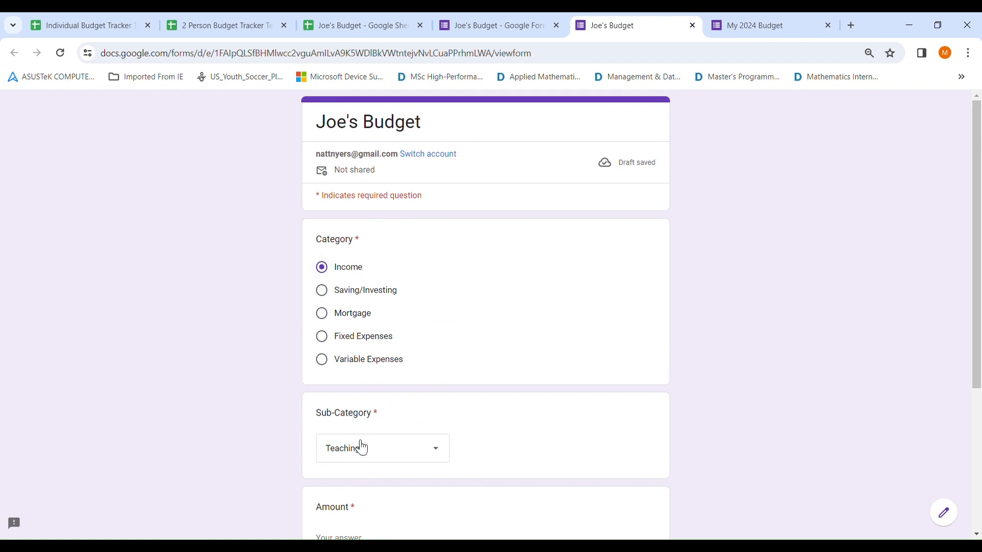
- Compare the form's choices with the categories on the spreadsheet's Budget sheet, and return to the form
click(334, 29)
scroll(256, 345, up, 5)
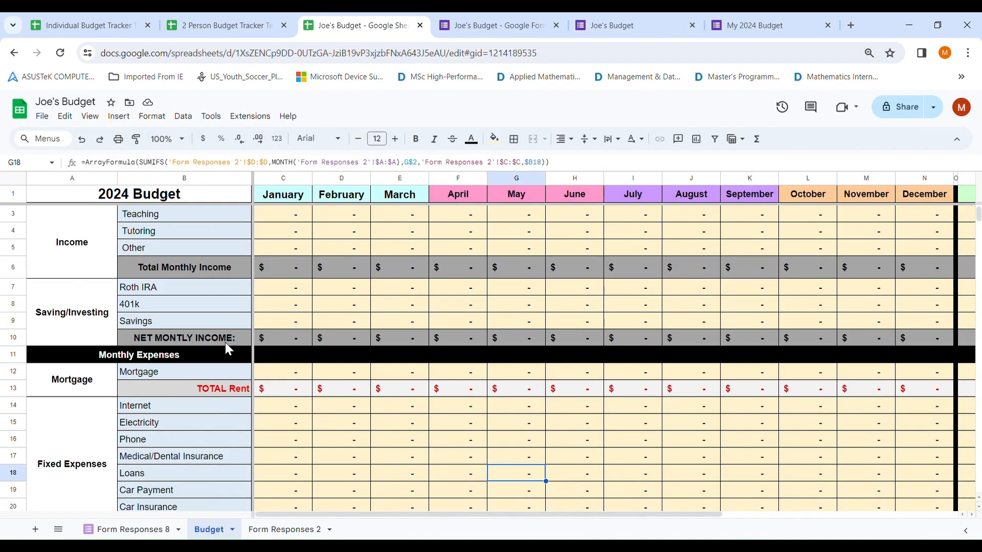
click(499, 14)
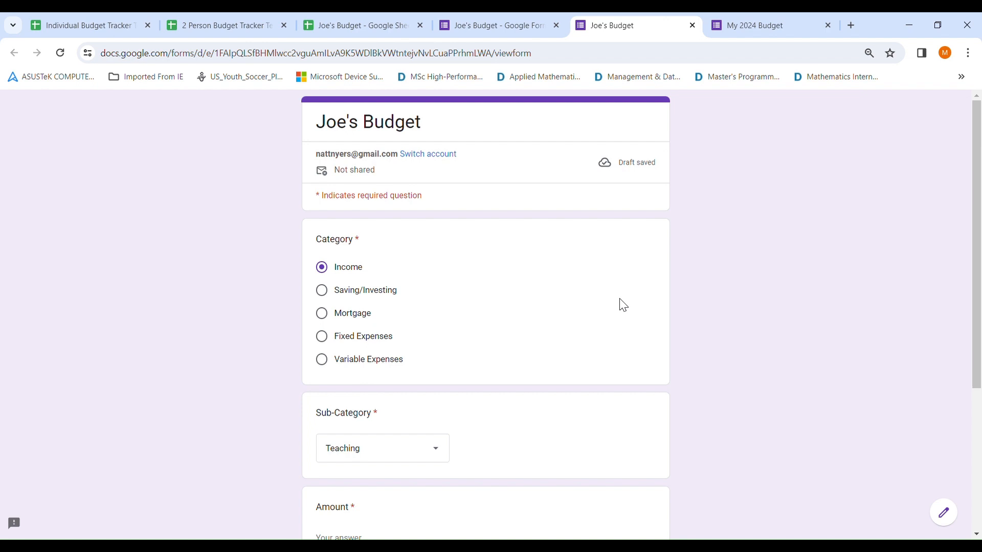
- Enter 2000 as the amount, submit the response, and start another response with the Saving/Investing category
scroll(605, 309, down, 3)
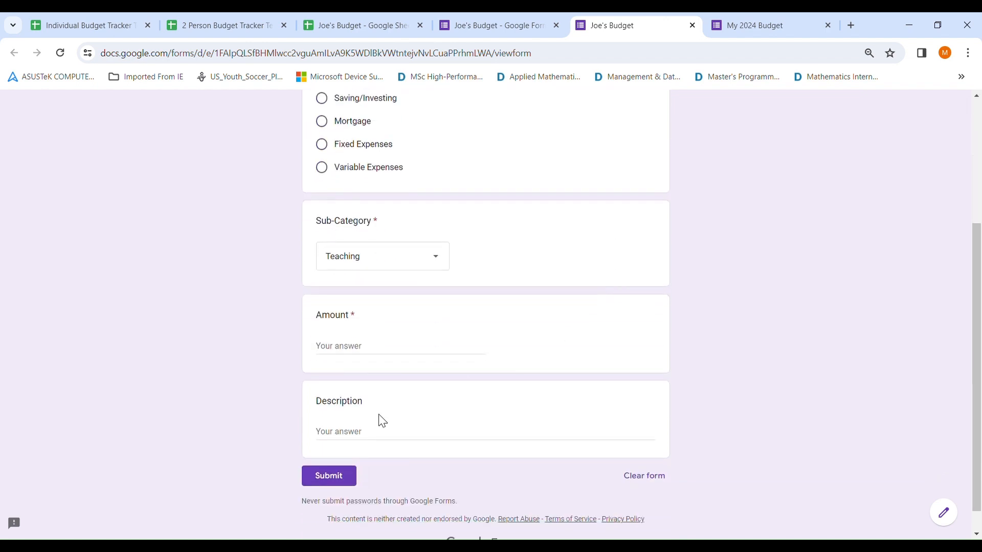
click(367, 351)
text(2000)
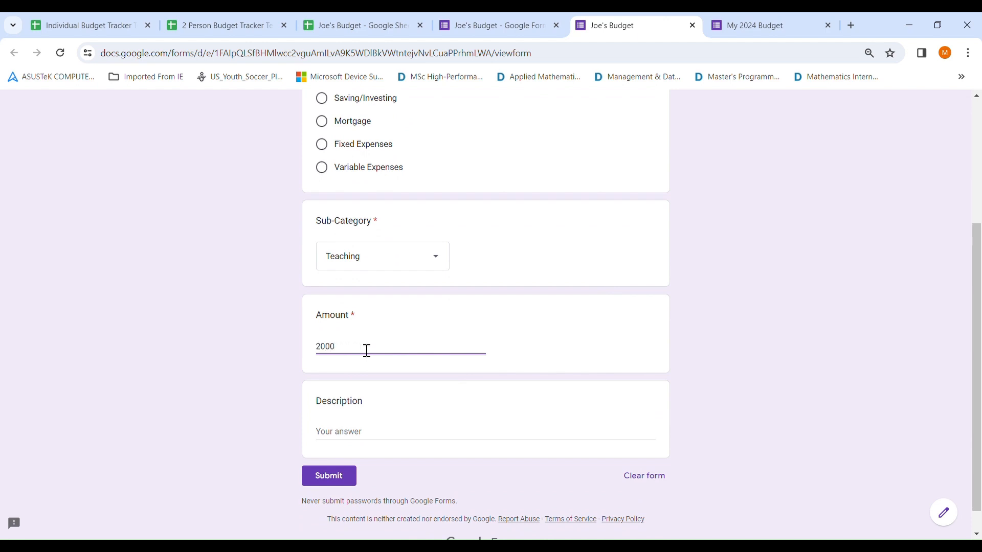
click(341, 474)
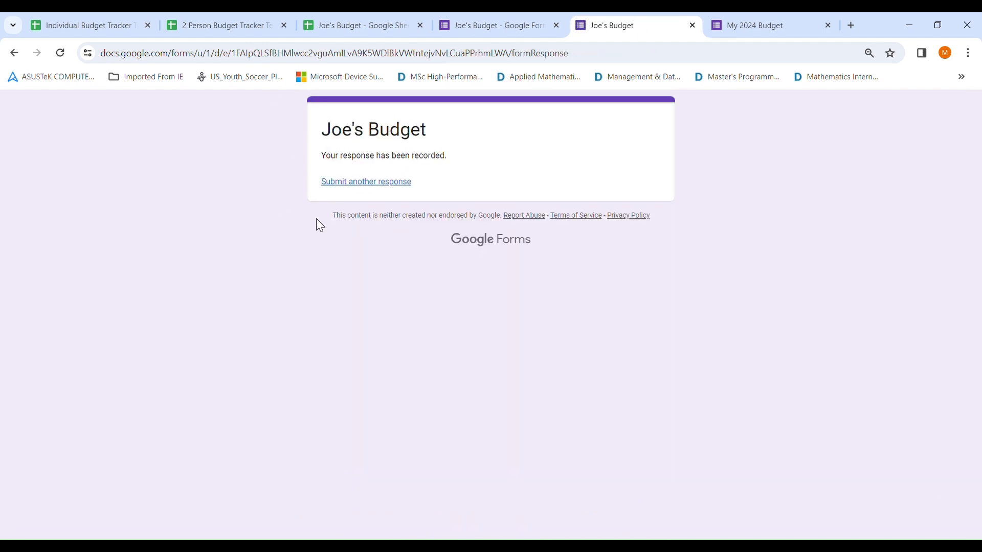
click(345, 185)
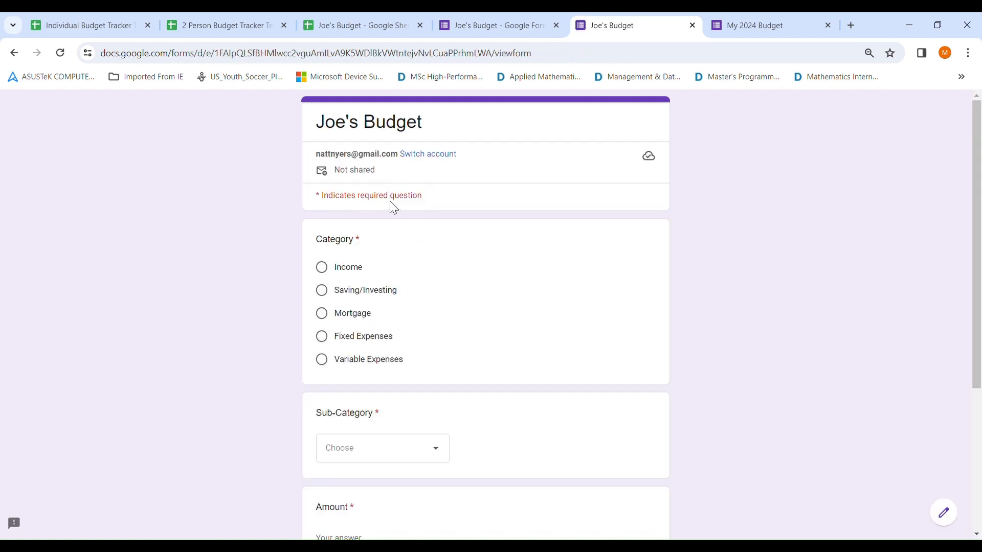
click(327, 297)
- Switch to the budget spreadsheet and examine the Form Responses 8 entries and the formula in the Budget sheet's April Teaching cell
key(ctrl+3)
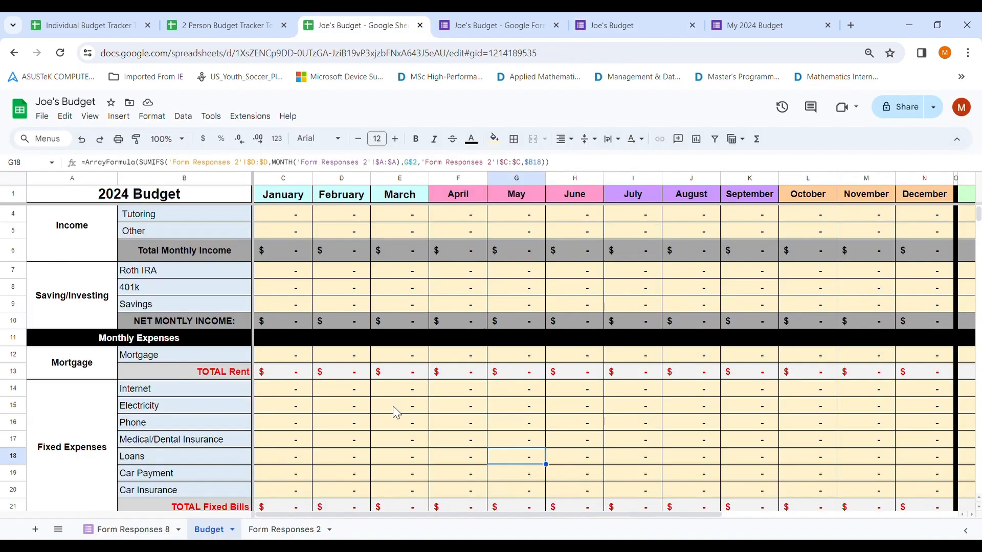
scroll(501, 365, up, 1)
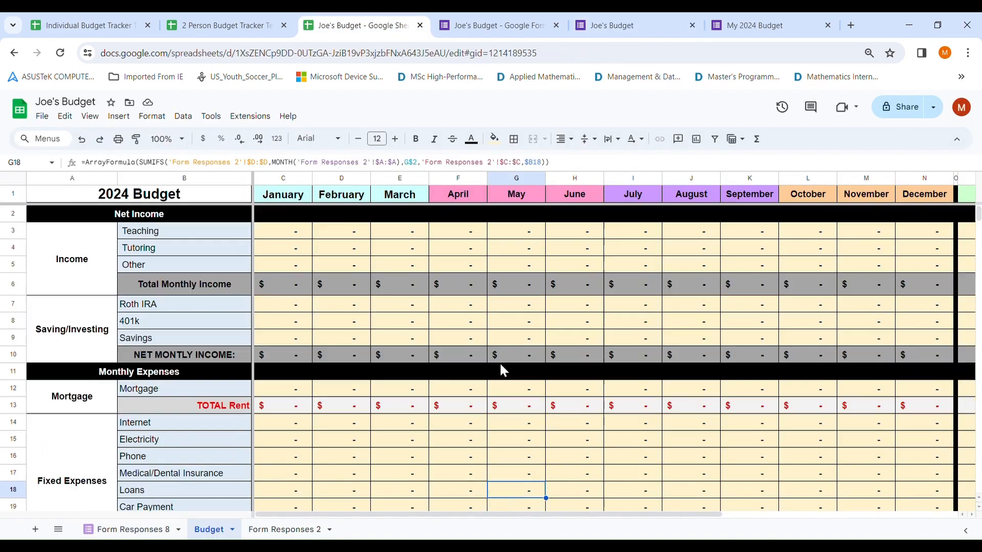
click(132, 535)
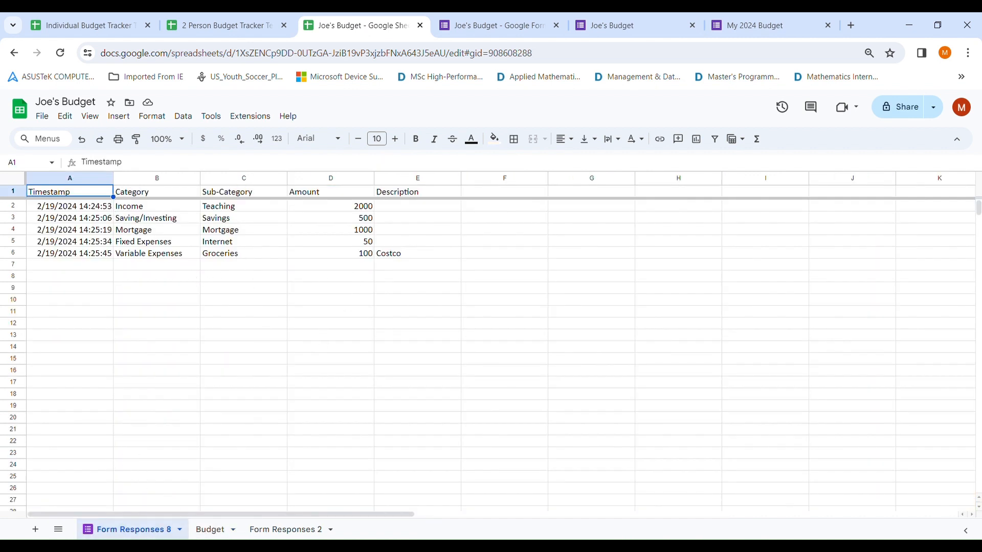
click(211, 529)
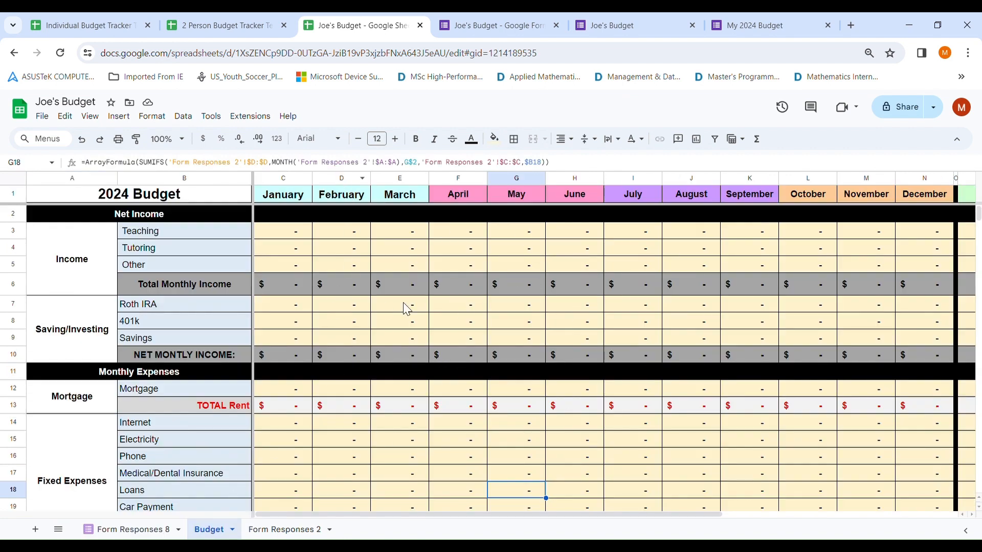
click(449, 234)
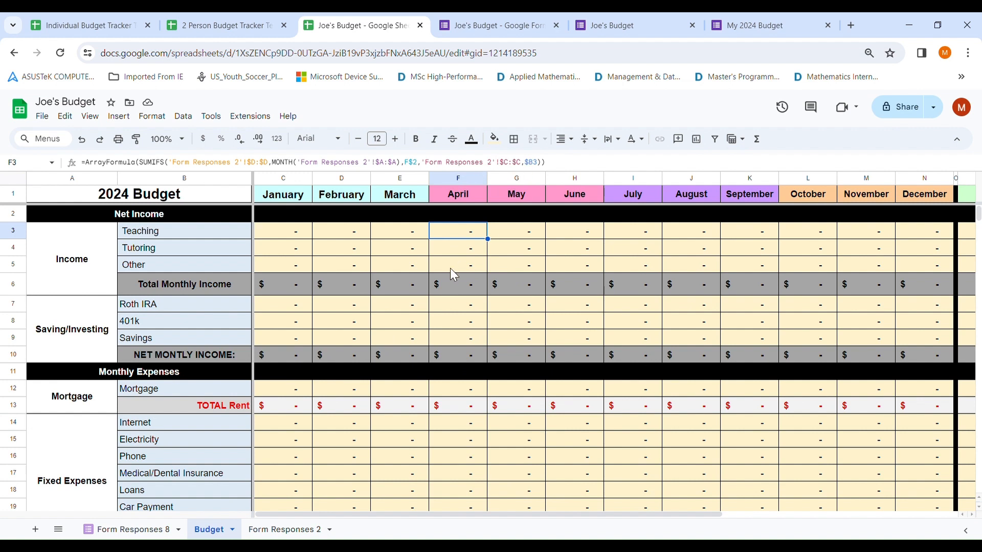
- Delete the empty Form Responses 2 sheet
click(280, 530)
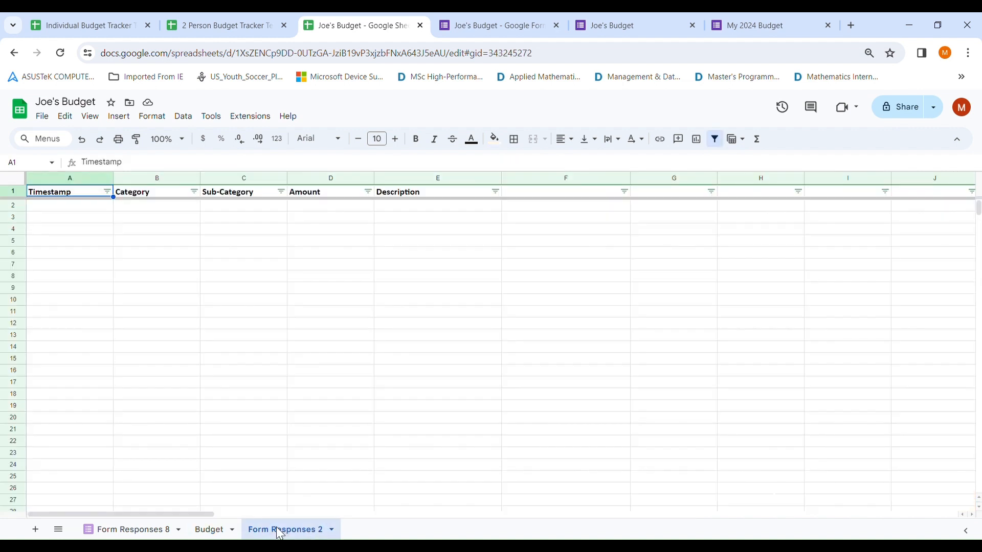
click(331, 530)
click(292, 335)
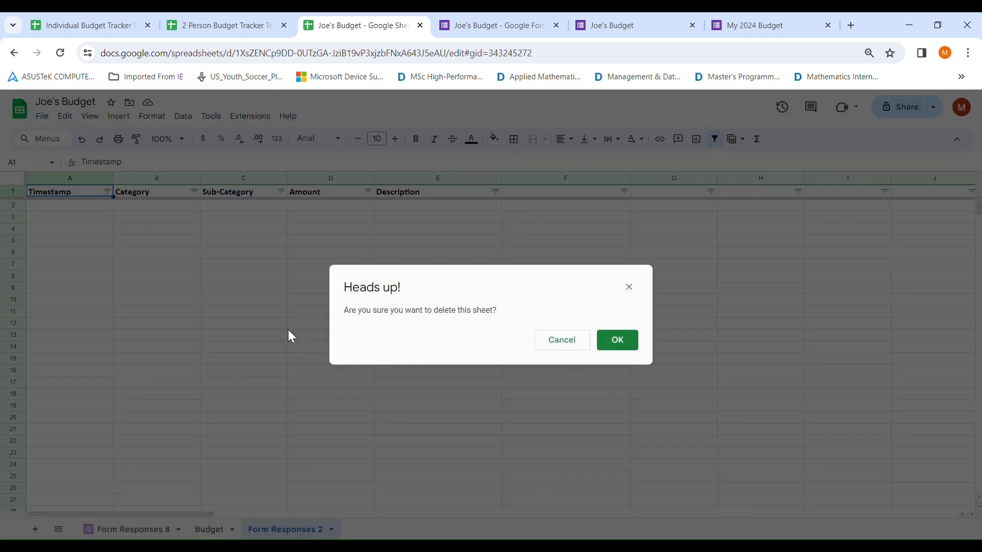
click(616, 344)
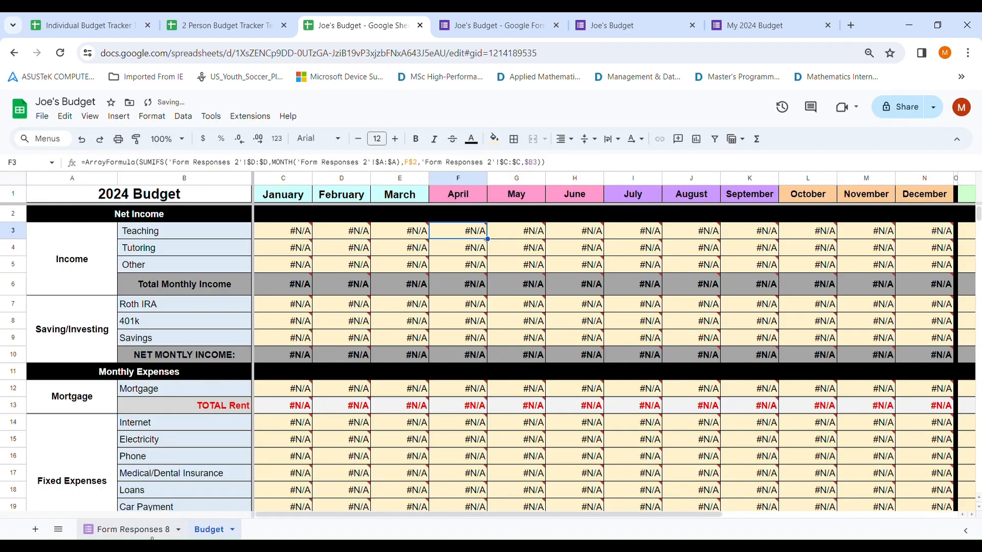
- Rename the Form Responses 8 sheet as Form Responses 2
double_click(163, 532)
click(171, 532)
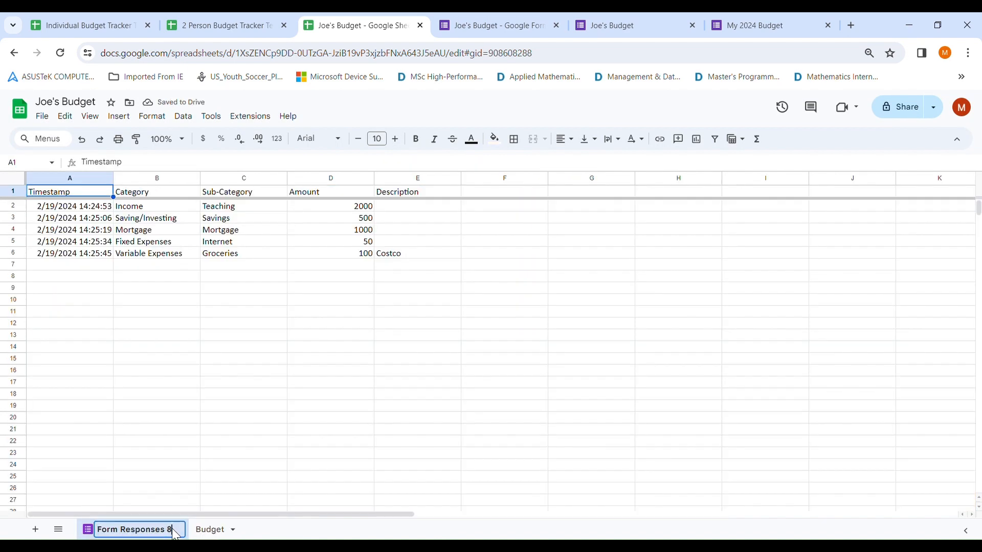
key(BackSpace)
text(2)
key(Return)
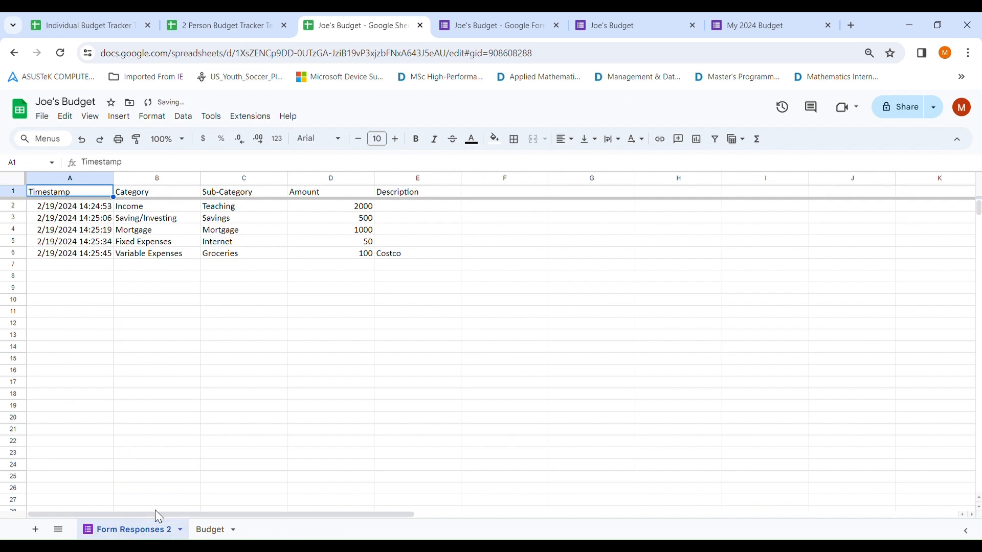
- Re-enter the formula in the Budget sheet's January Teaching cell and fill it through December for all three income rows
click(211, 529)
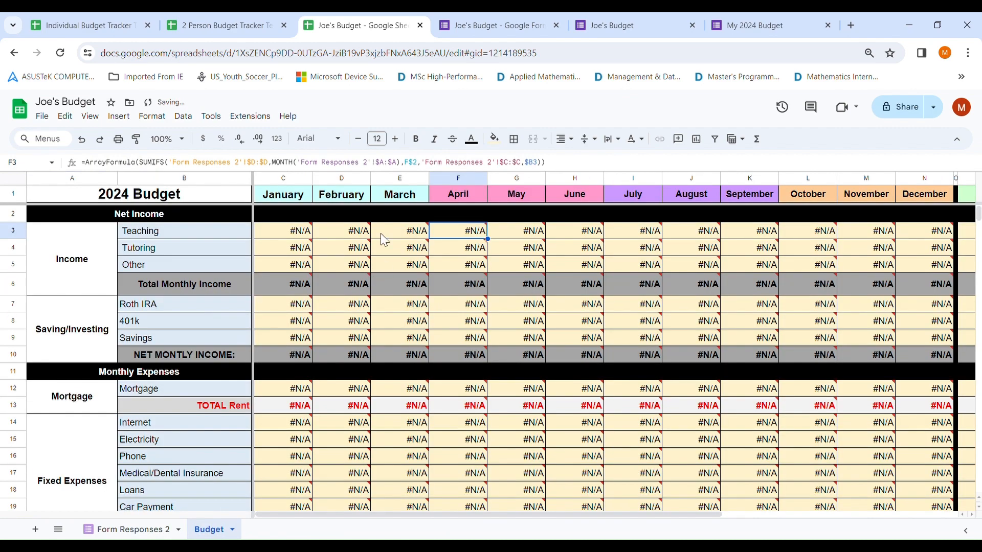
click(296, 231)
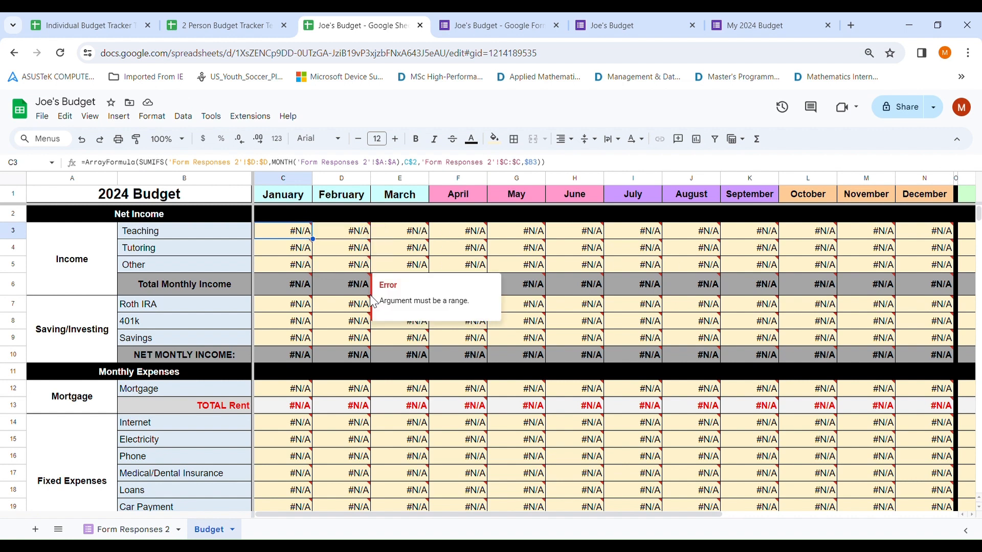
double_click(293, 236)
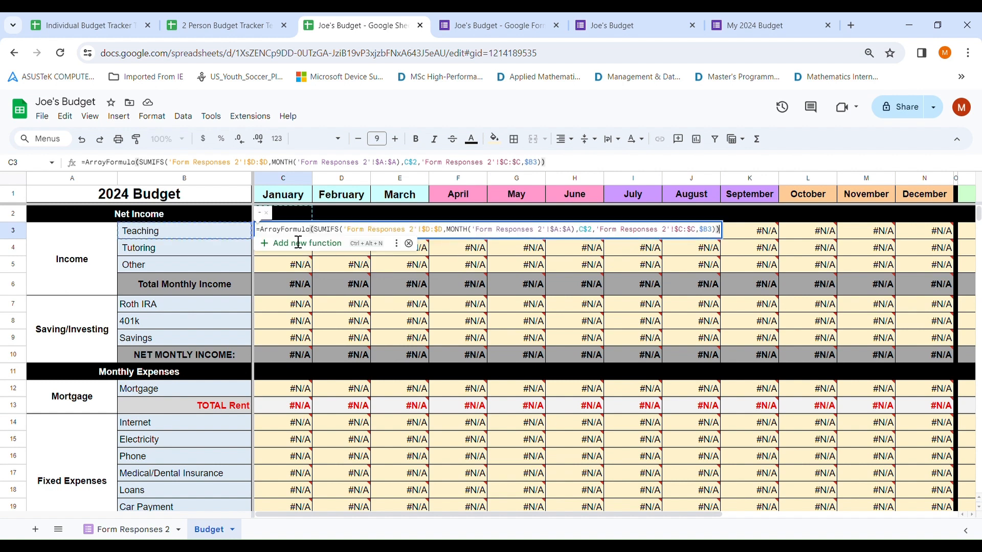
key(Return)
click(294, 236)
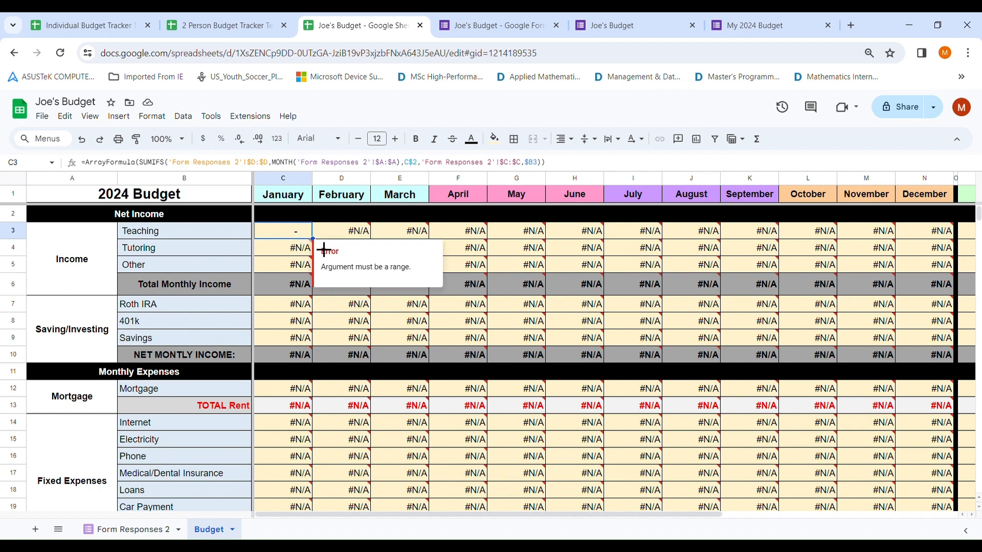
drag(324, 249, 948, 248)
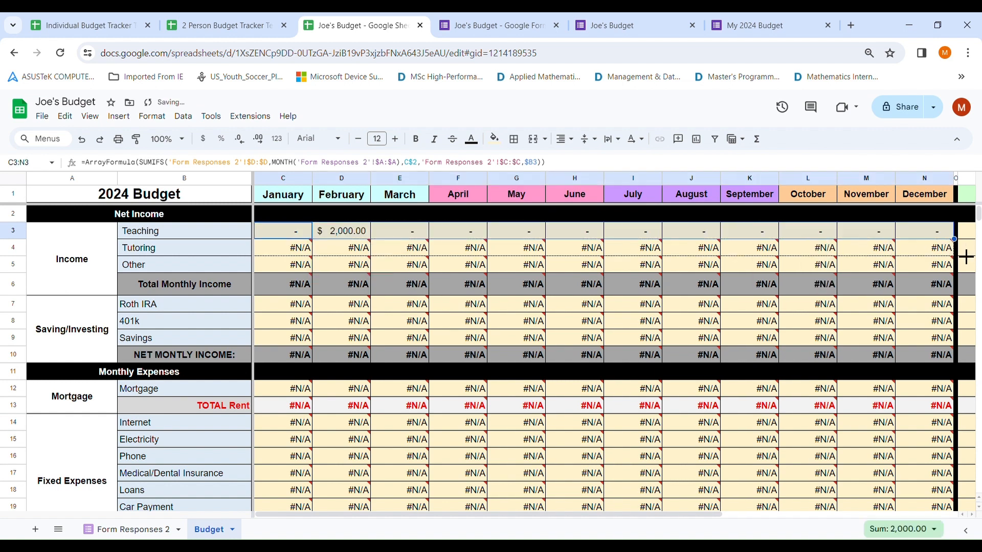
drag(964, 281, 956, 270)
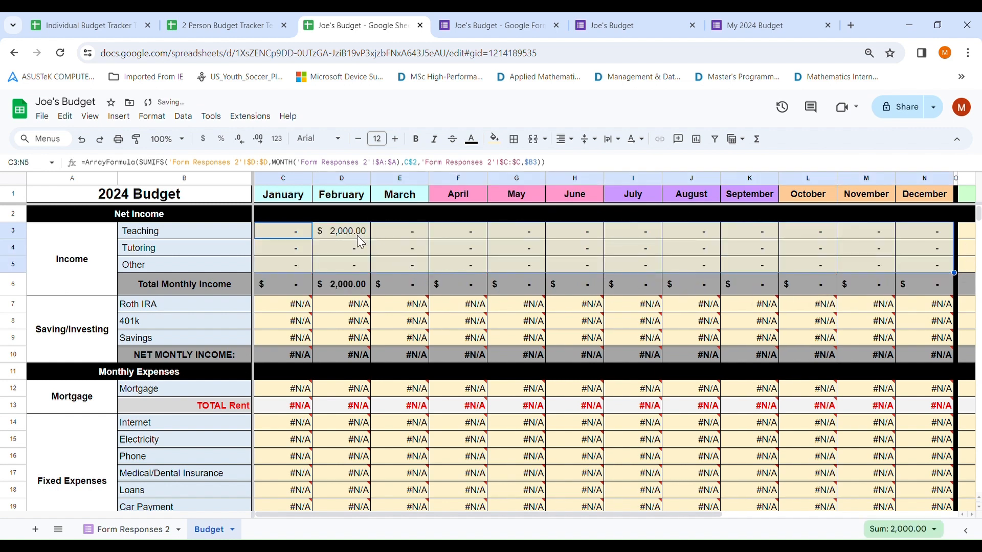
- Re-enter the January formulas of the saving, mortgage, fixed and variable expense rows and fill them through December
click(307, 323)
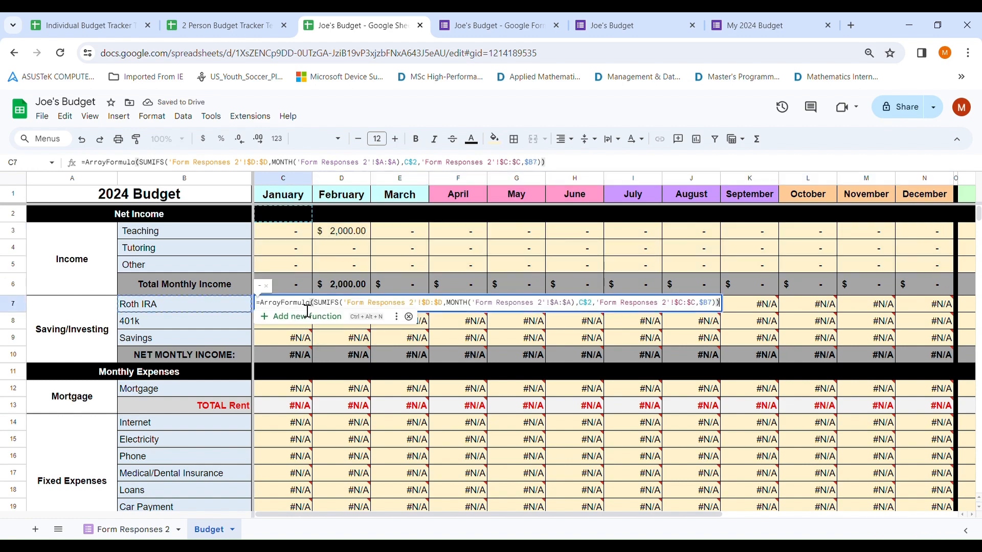
click(300, 304)
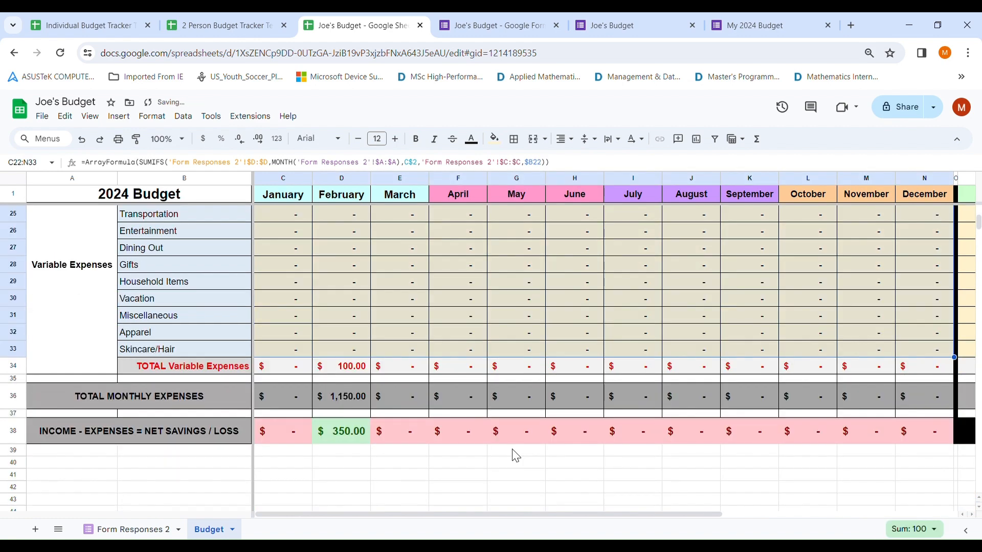
scroll(464, 442, up, 7)
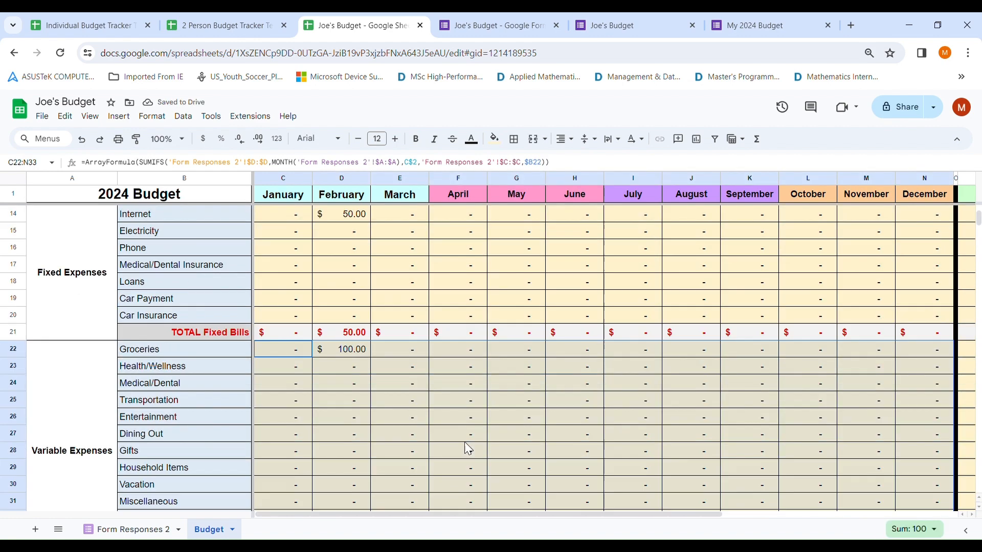
scroll(465, 442, up, 1)
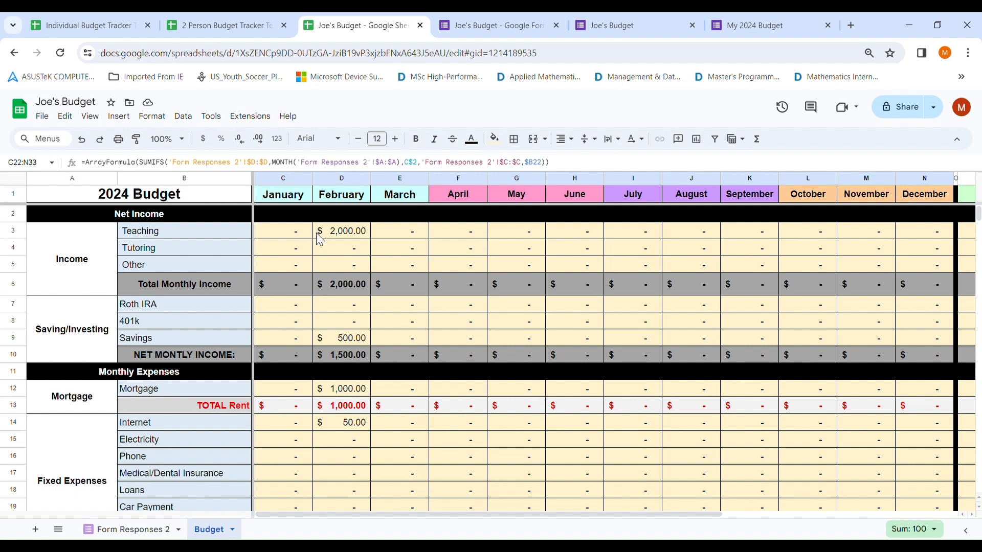
- Switch to the 2 Person Budget Tracker Template and make a copy of it named Our Budget
key(ctrl+shift+Tab)
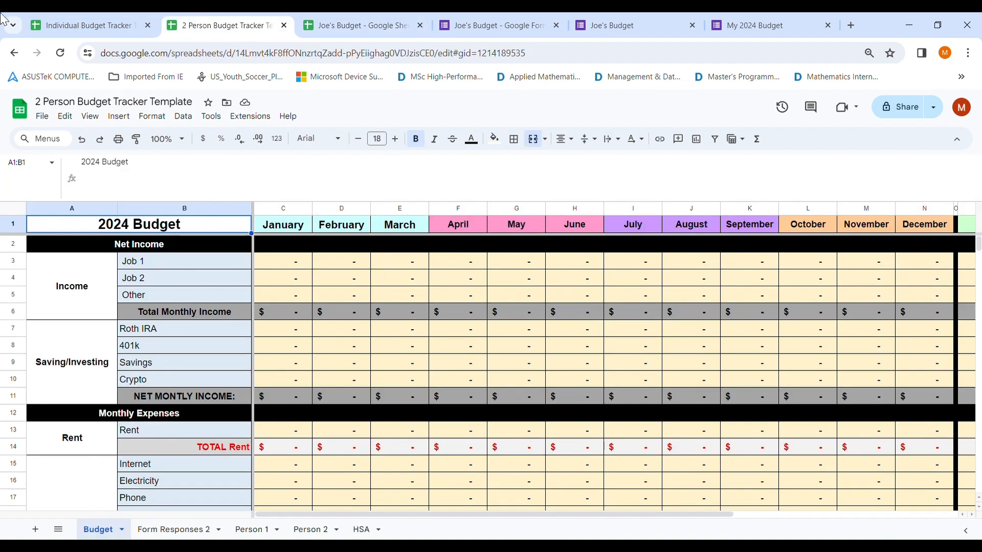
click(44, 119)
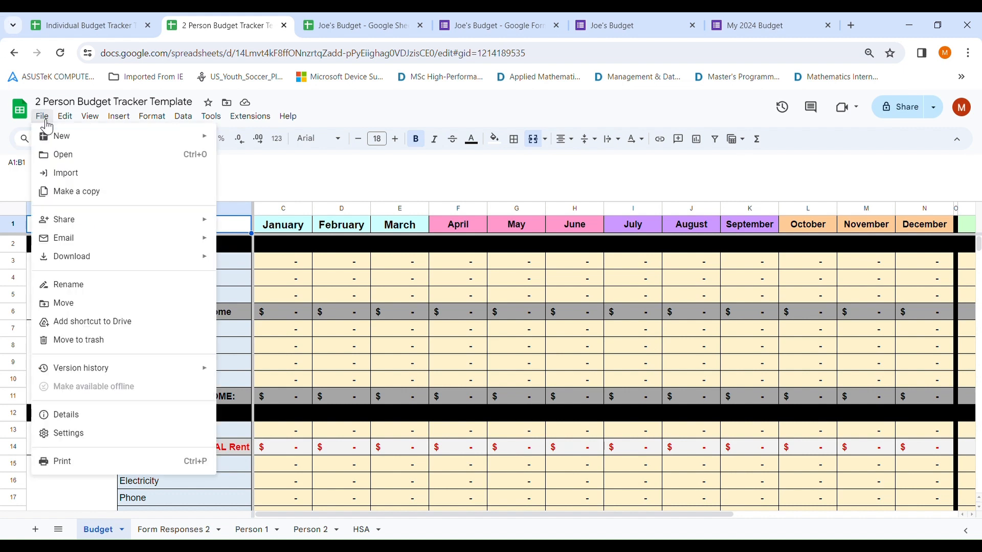
click(71, 191)
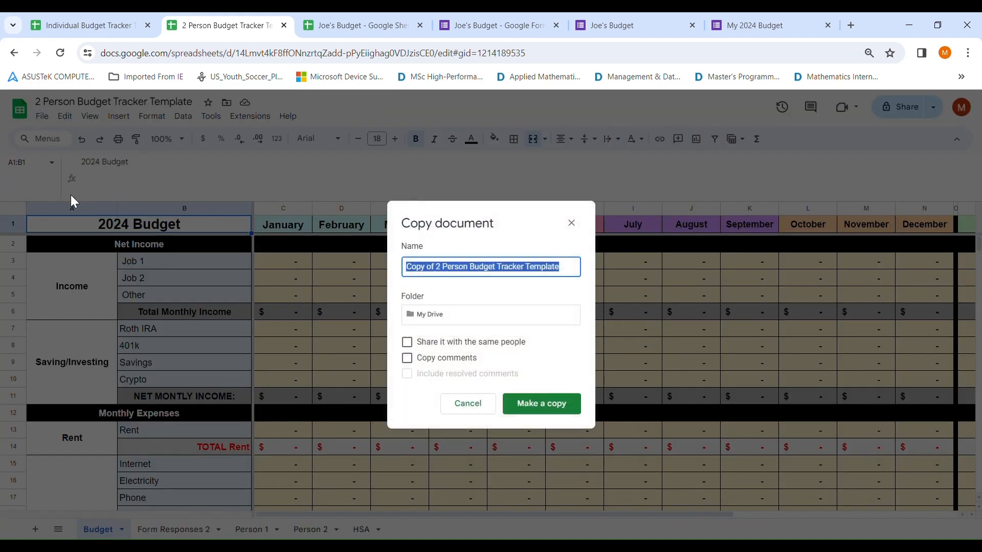
click(459, 277)
drag(576, 275, 339, 256)
text(Our Budget)
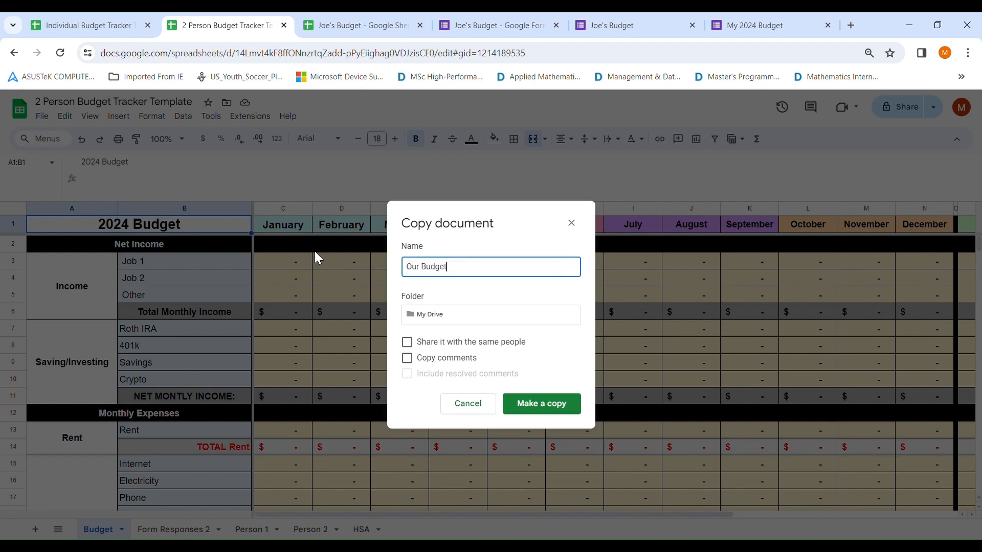
key(Return)
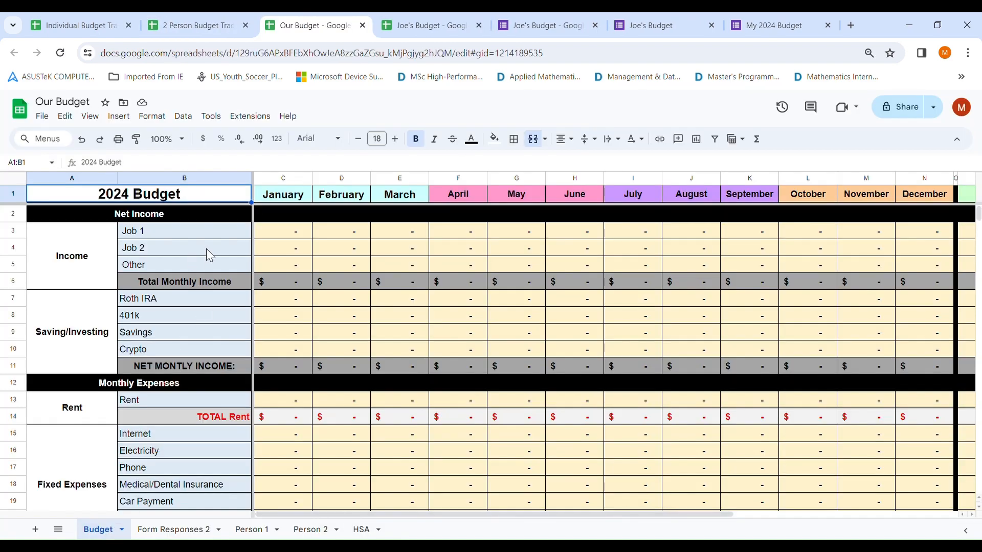
- Replace the Crypto label in the Saving/Investing section of the Budget sheet with 529
click(90, 264)
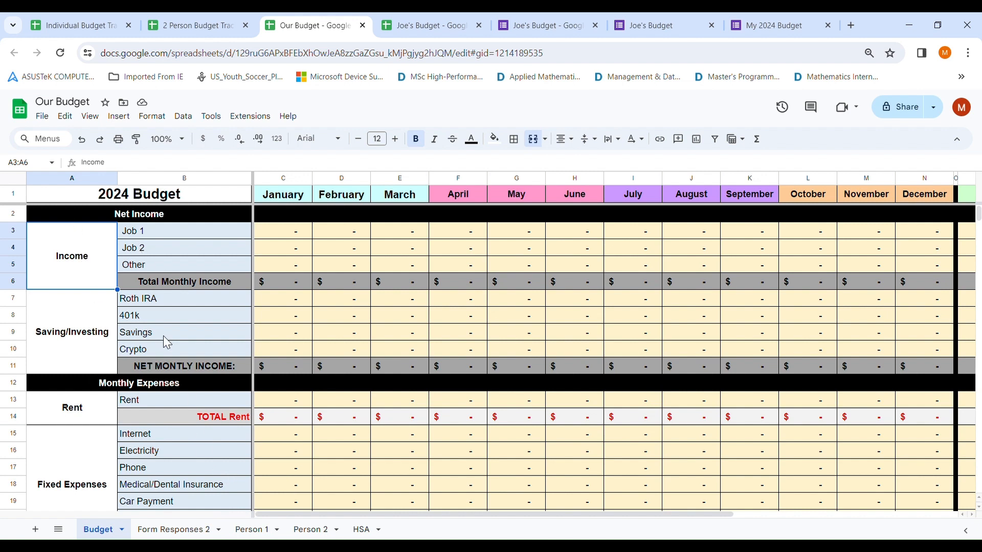
click(152, 351)
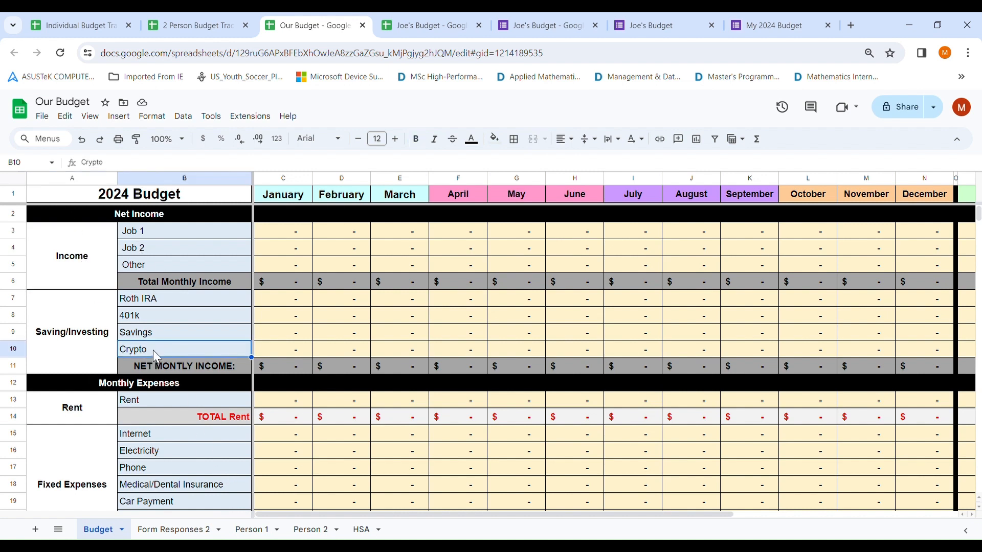
text(529)
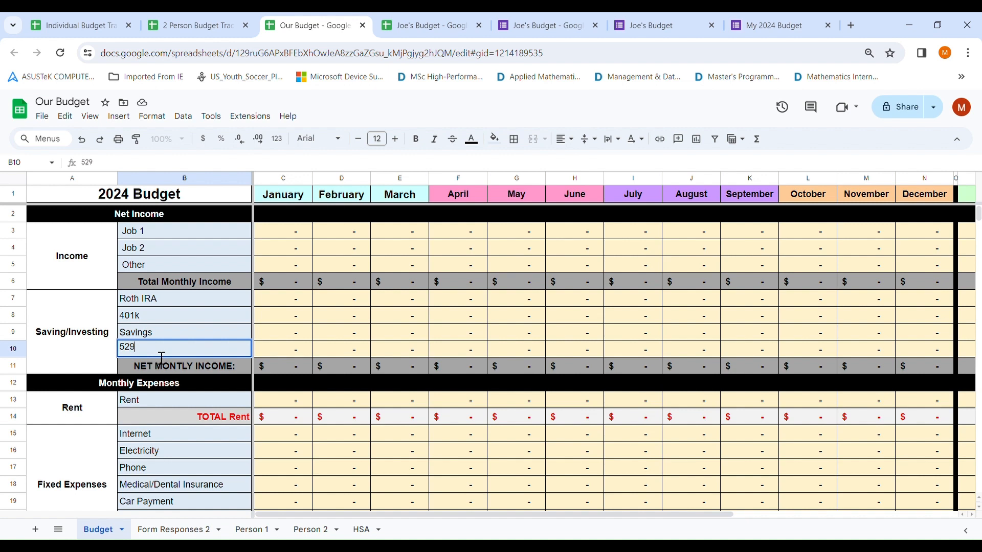
key(Return)
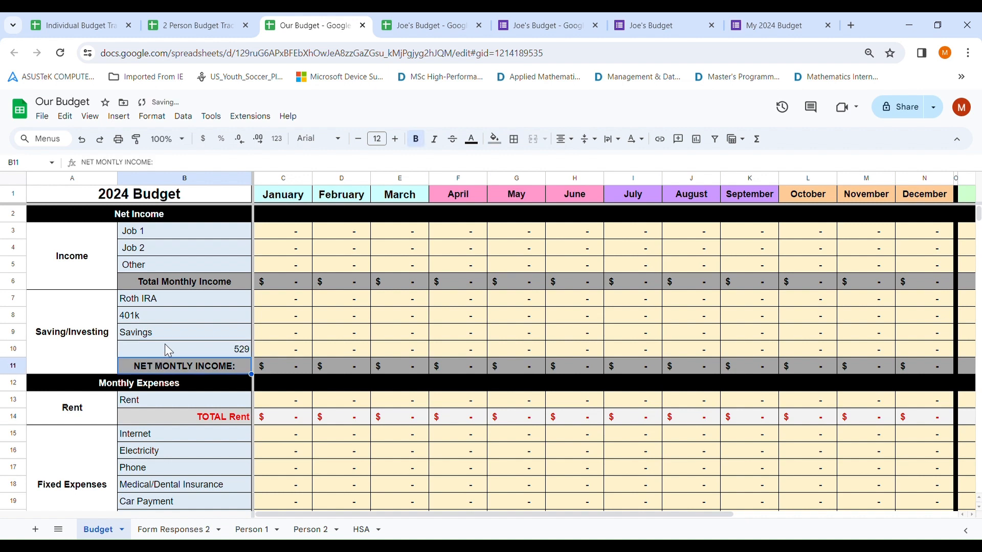
- Examine the category labels in the Person 1 and Person 2 sheets and the Budgeted Goals column of Person 2
click(250, 531)
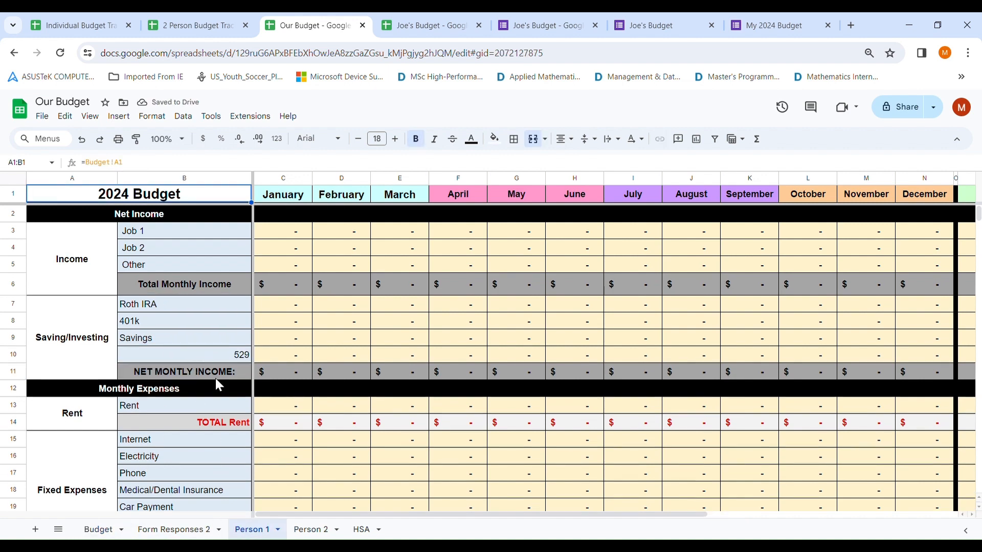
click(313, 532)
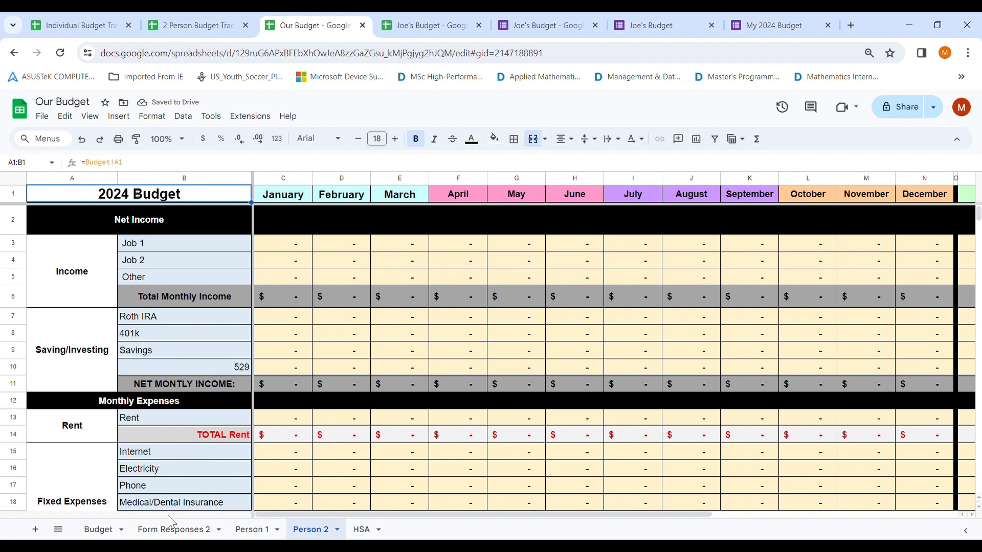
click(186, 364)
click(69, 372)
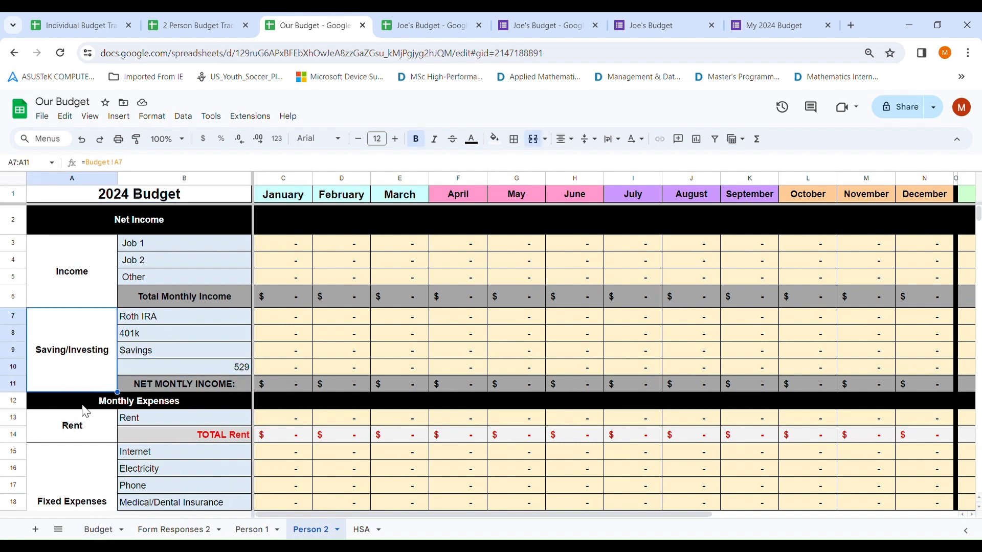
scroll(164, 450, down, 2)
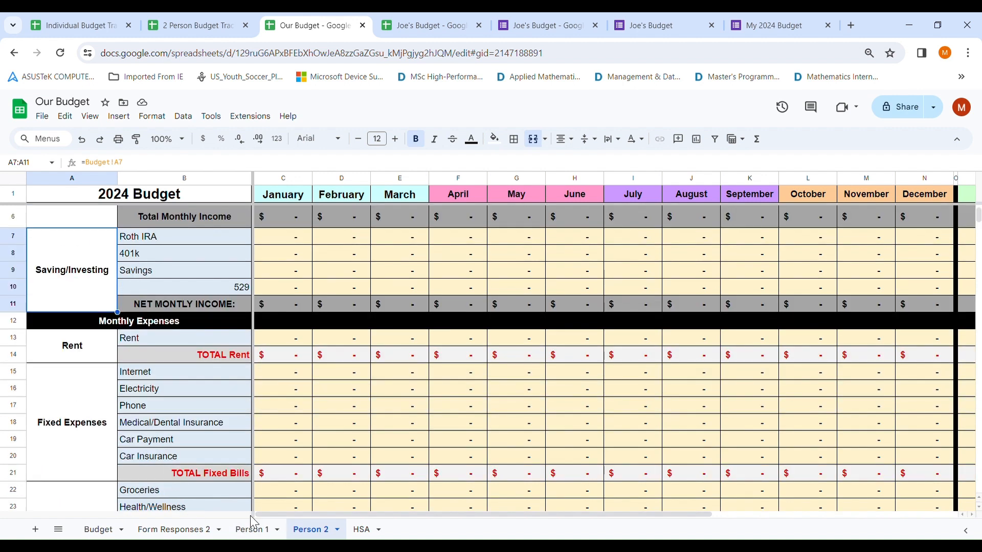
drag(264, 514, 588, 476)
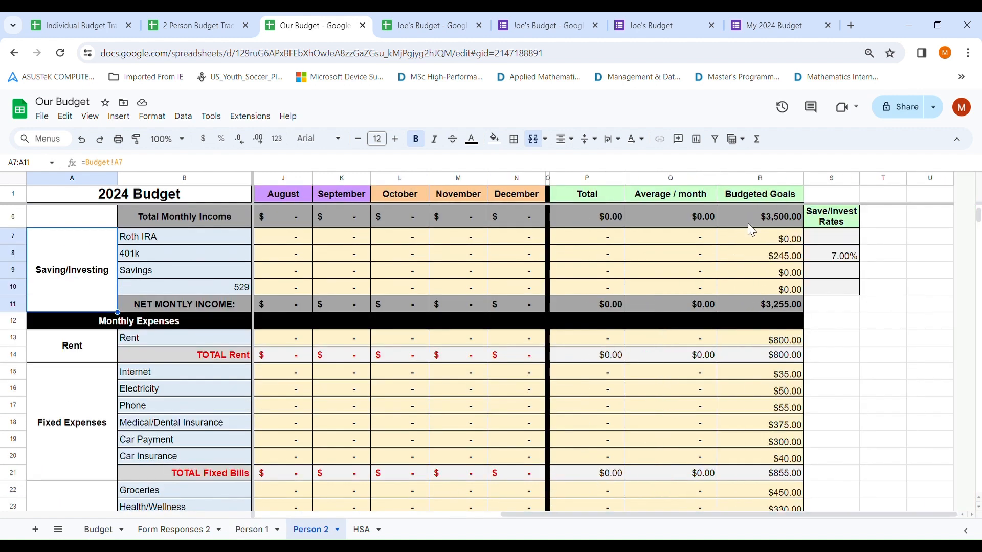
click(750, 238)
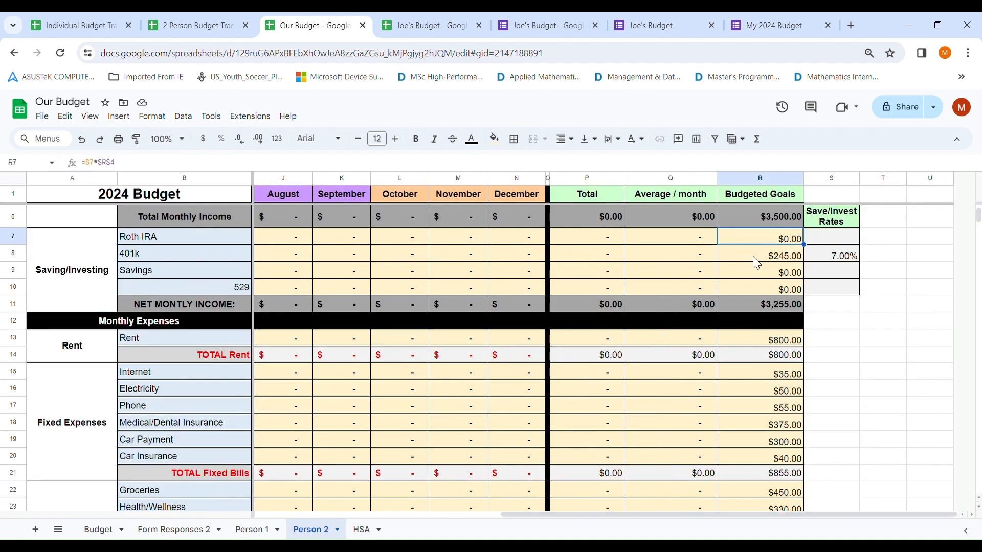
click(780, 375)
scroll(775, 279, up, 2)
click(780, 246)
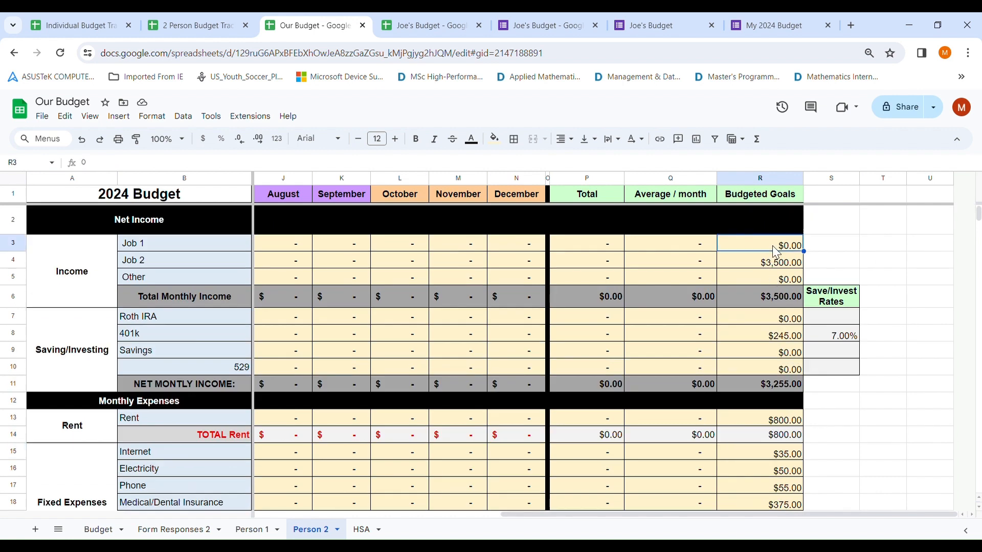
click(780, 262)
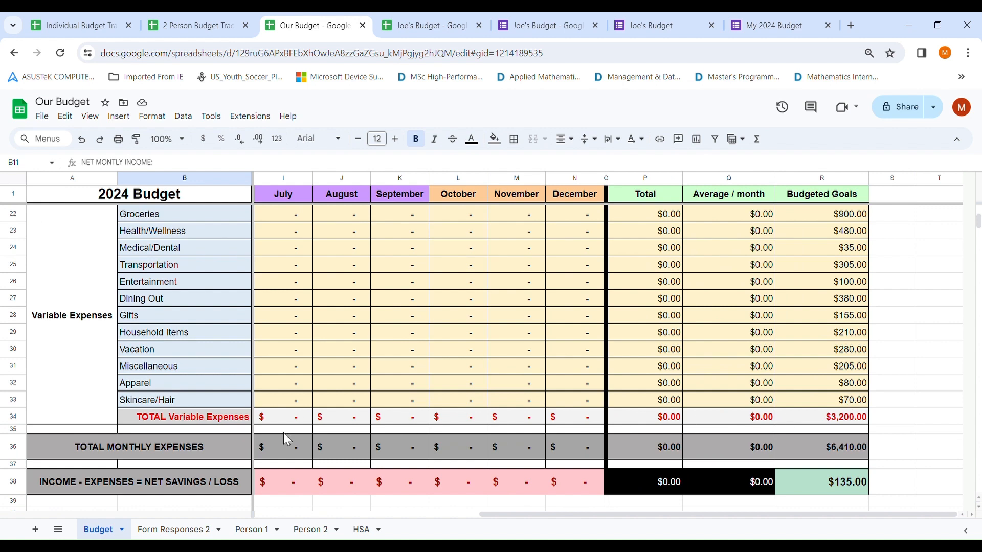
- Set the Skincare/Hair budgeted goal in the Person 2 sheet to 70
click(302, 529)
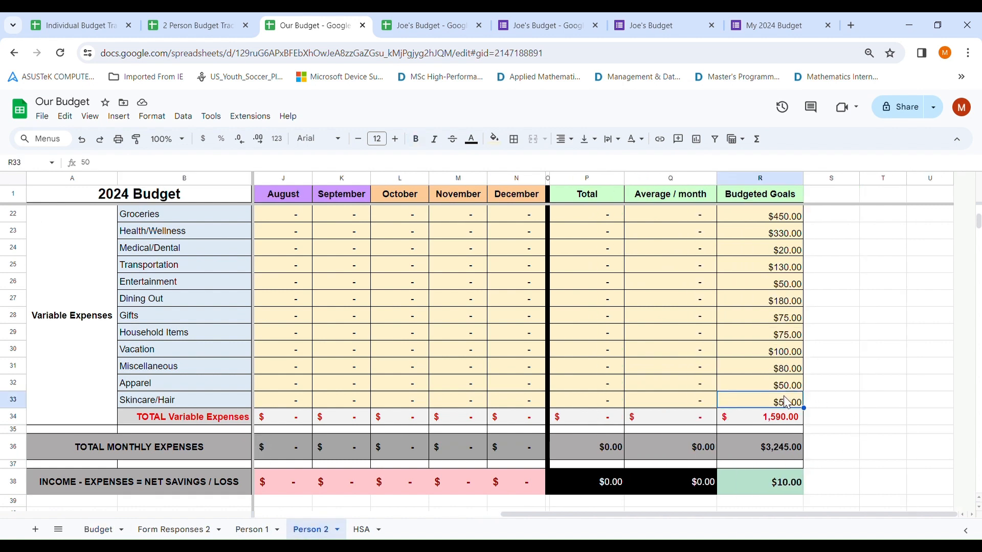
text(70)
key(Return)
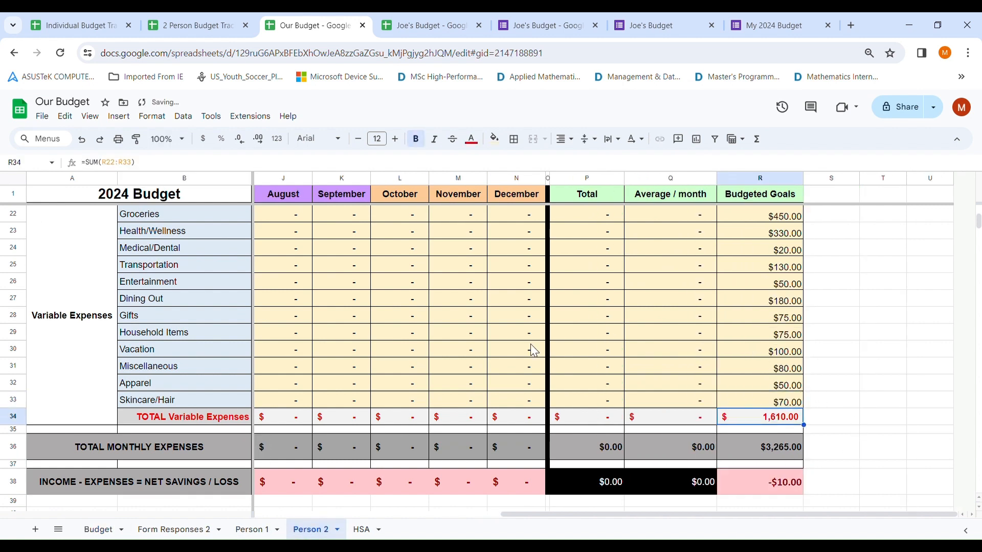
- Replace "Person 1" with the first person's name in the Person 1 sheet's January Job 1 formula and fill it through December for all income rows
click(108, 531)
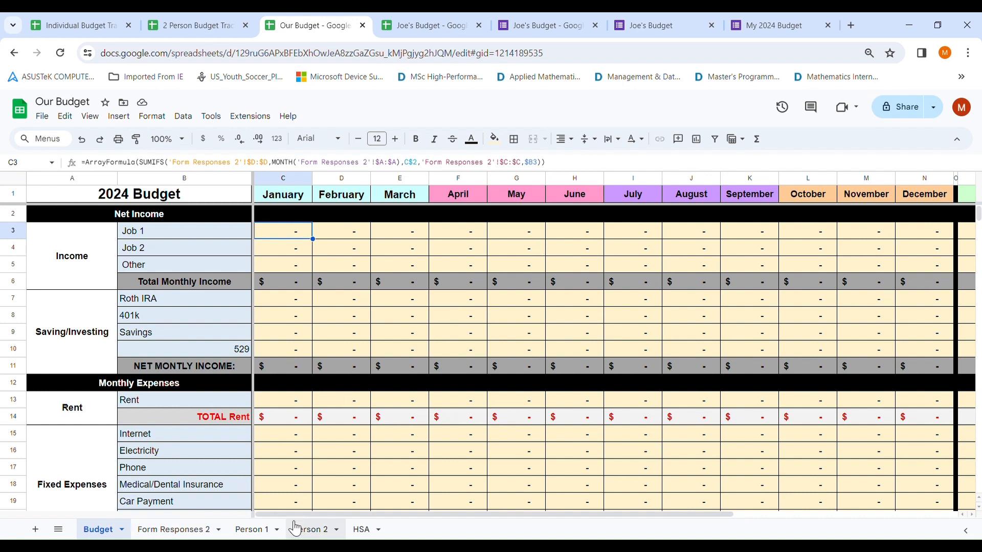
click(254, 530)
click(295, 231)
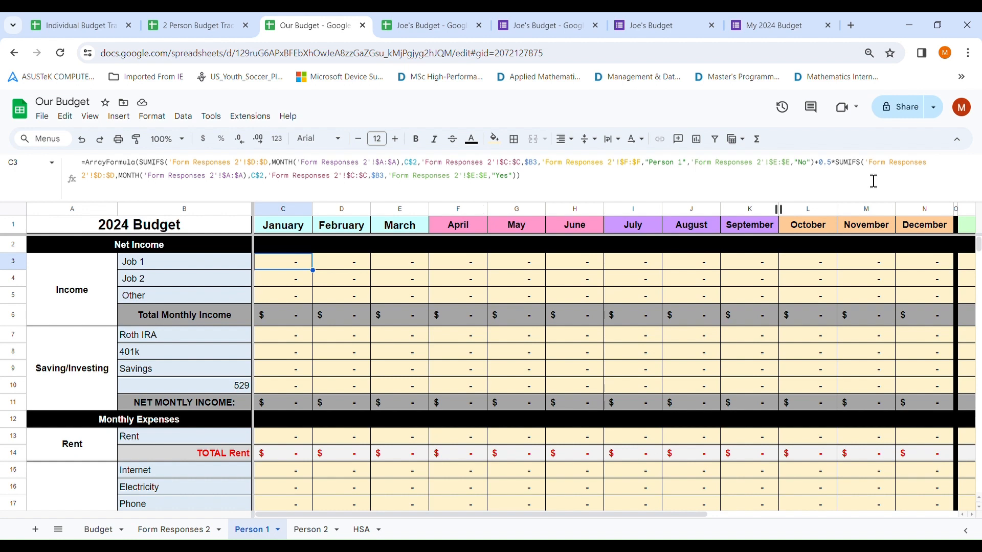
click(841, 171)
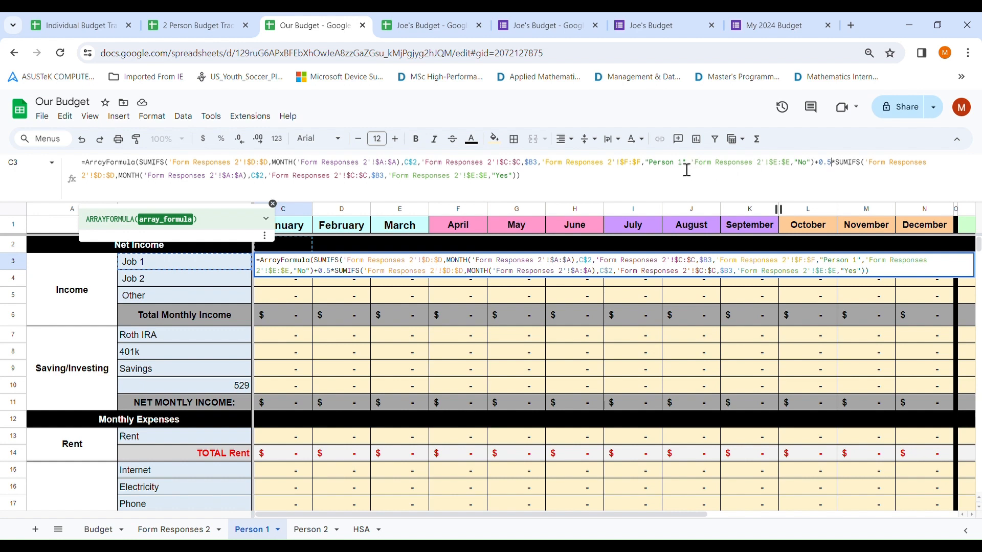
drag(682, 169, 660, 170)
click(655, 169)
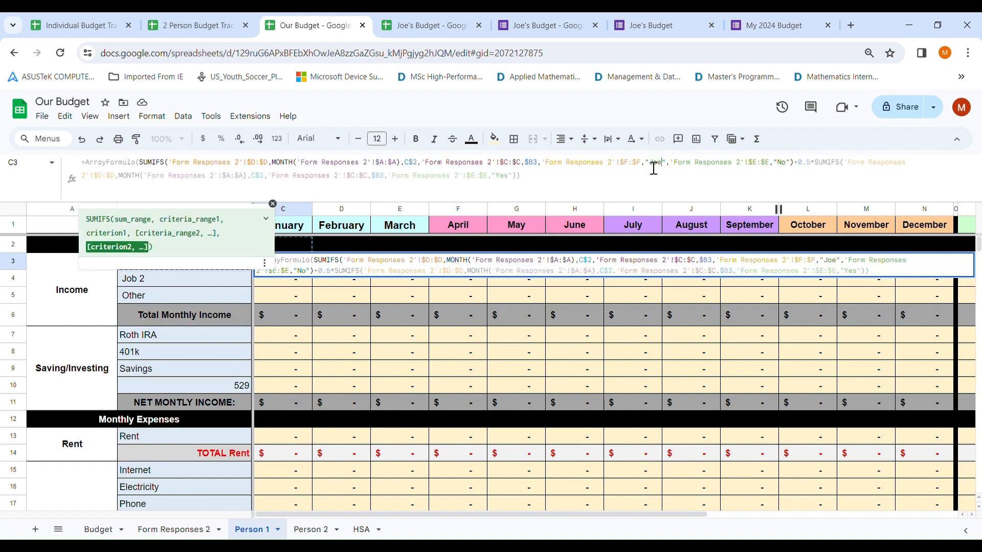
key(Return)
click(298, 266)
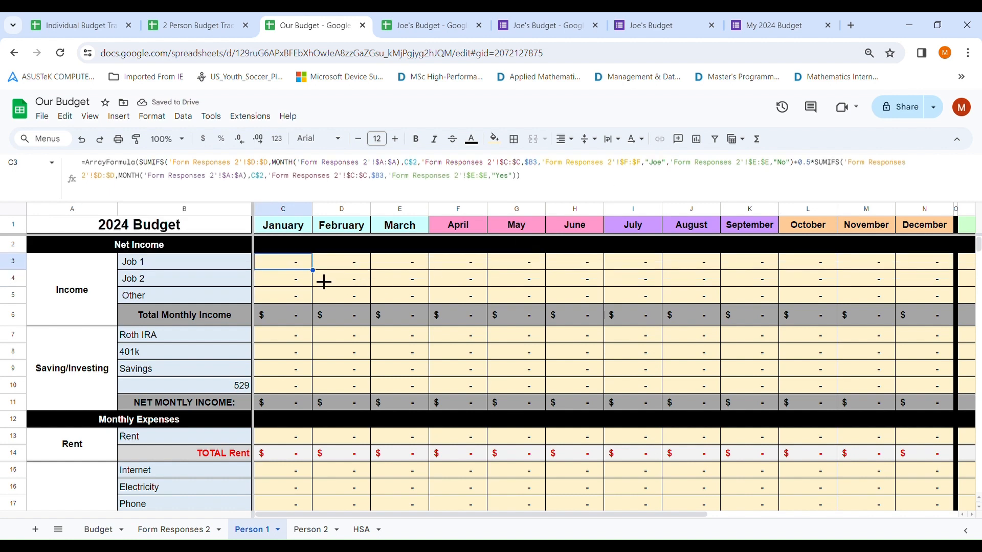
drag(313, 270, 950, 302)
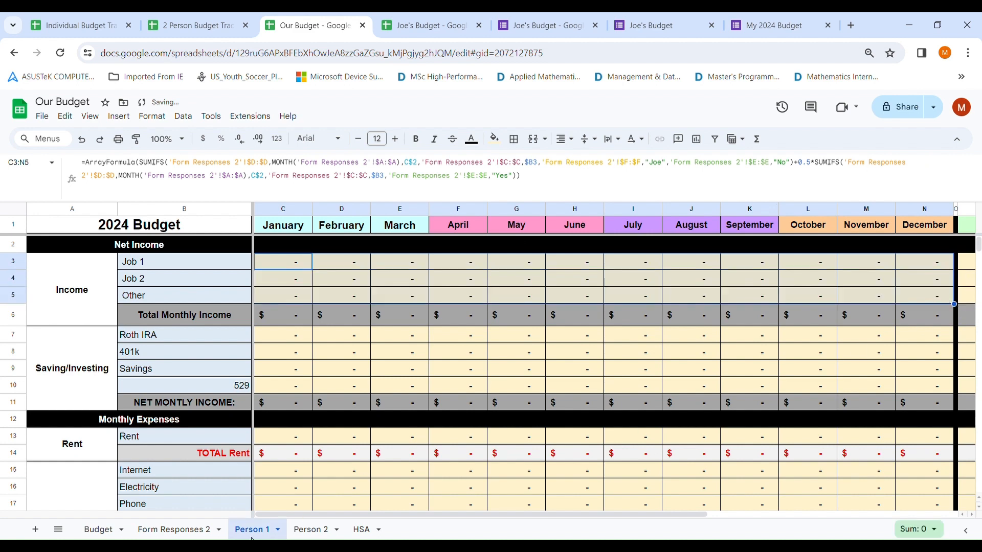
- Rename the Person 1 and Person 2 sheets with the first names of the two people
double_click(266, 532)
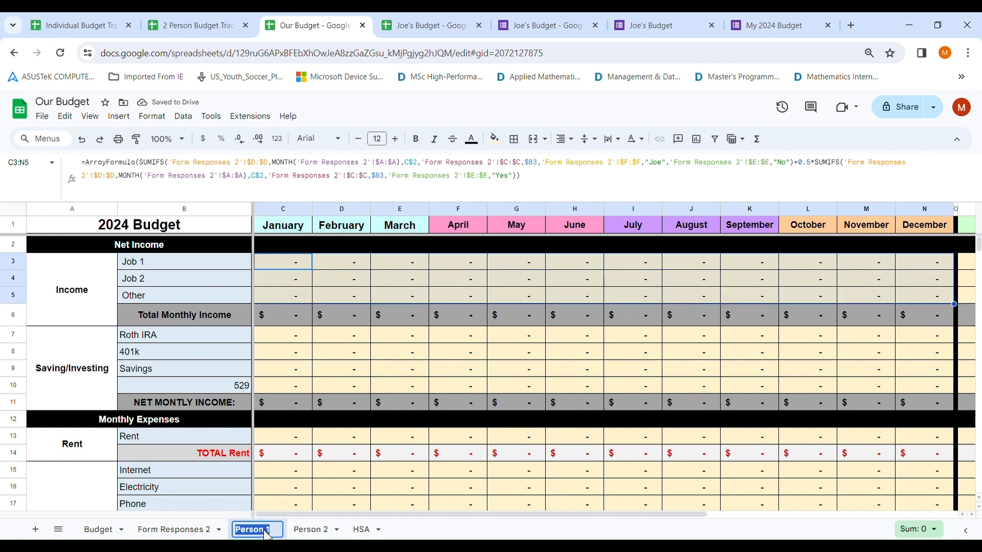
text(Joe)
key(Return)
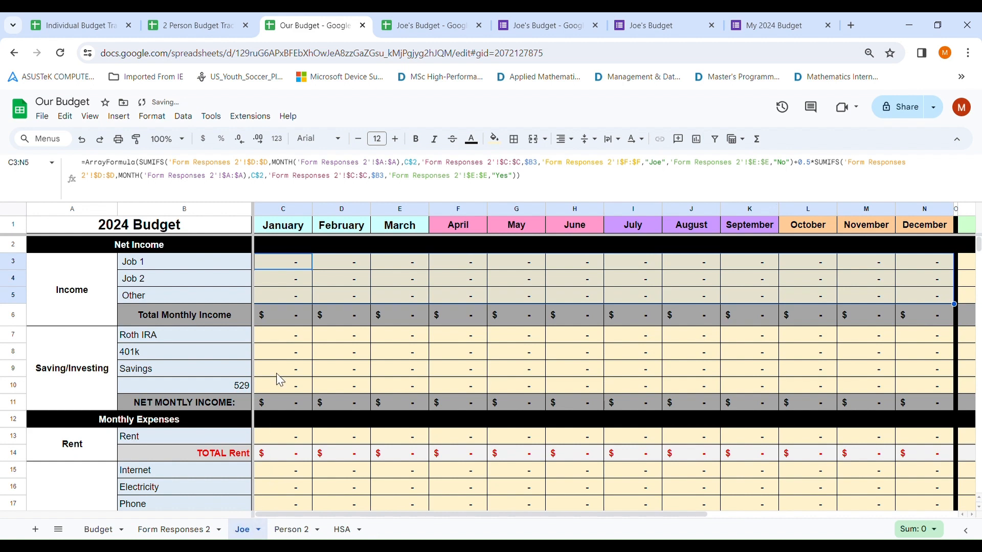
key(ctrl+Page_Down)
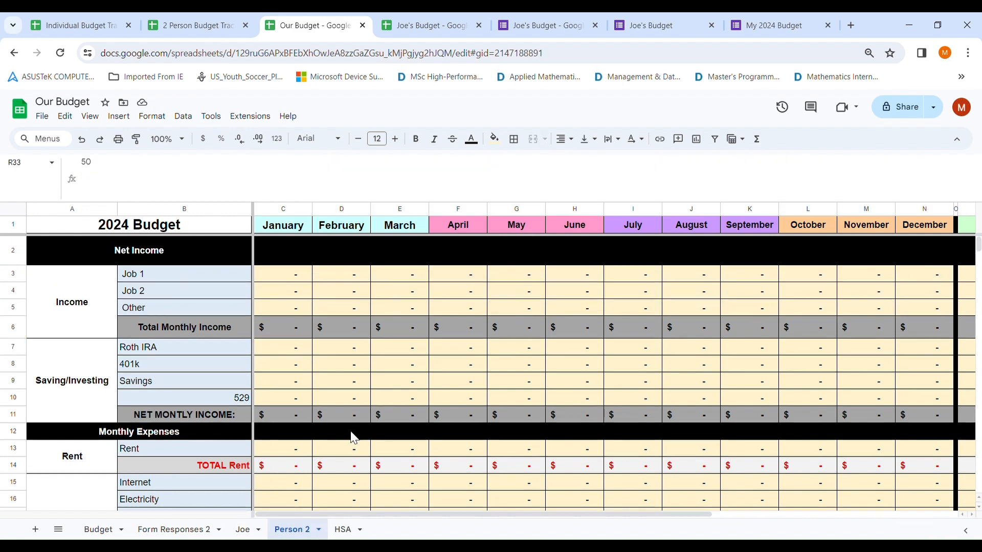
double_click(297, 532)
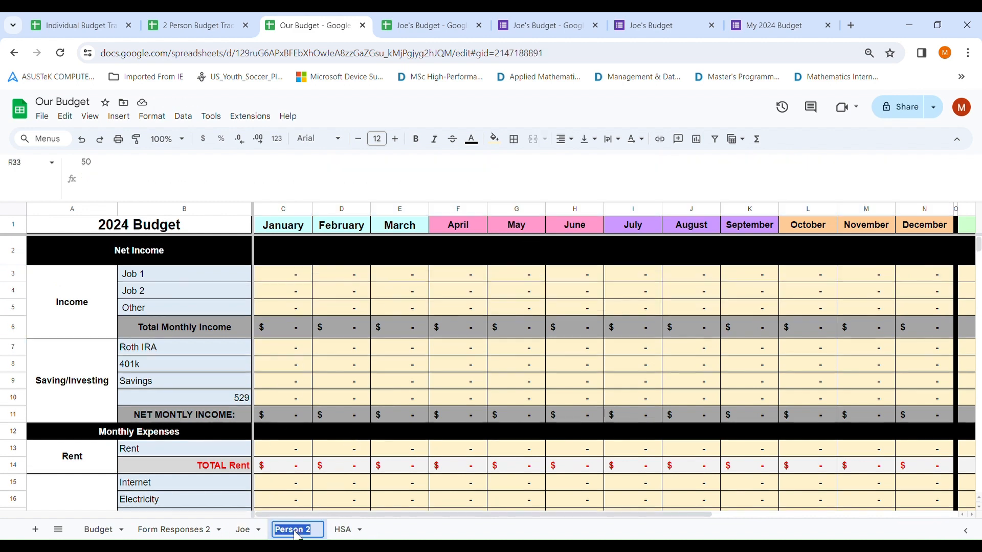
text(Mary)
key(Return)
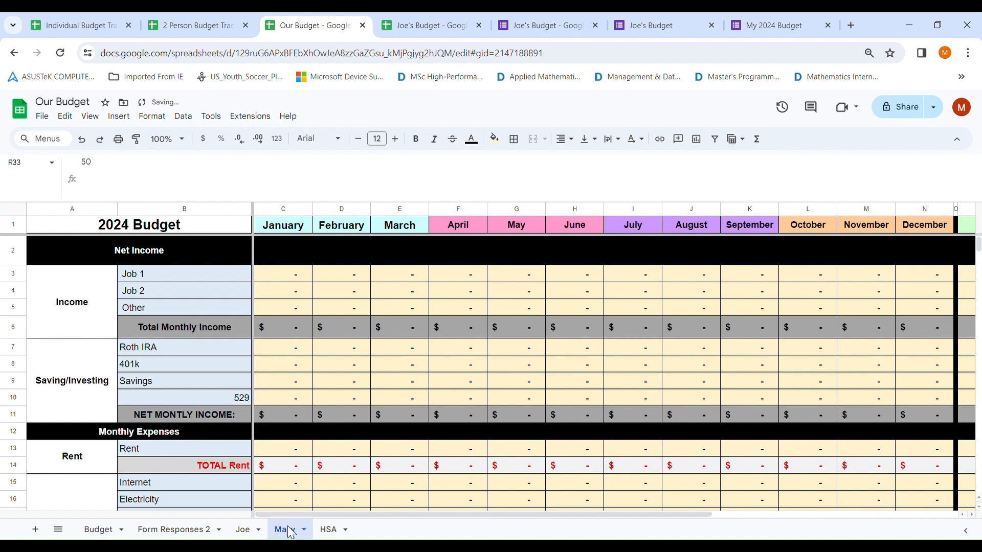
- Examine the "Person 2" criterion in the January Job 1 formula of the second person's sheet
click(294, 276)
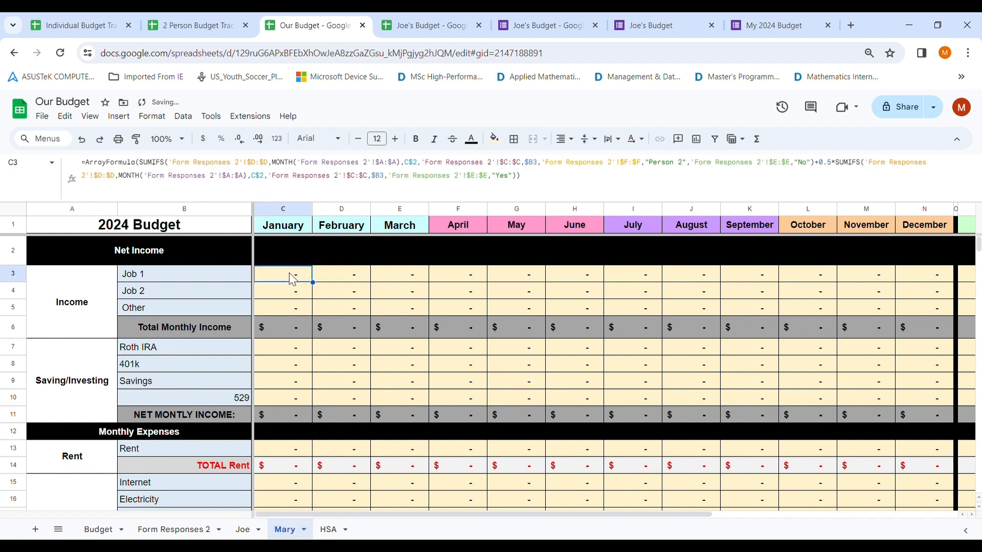
drag(685, 167, 654, 168)
- Create a new linked form from the Form Responses 2 sheet and return to the Our Budget spreadsheet
click(162, 531)
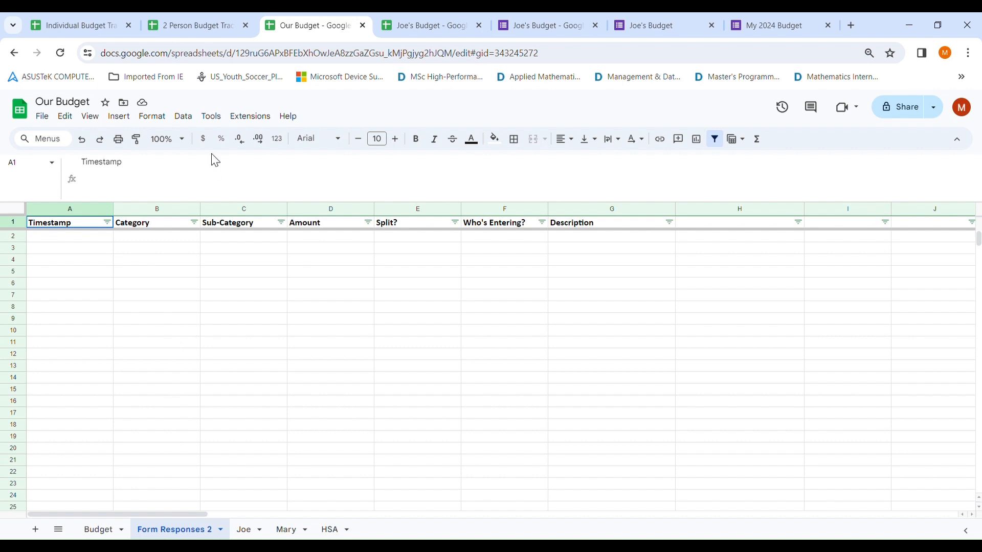
click(214, 118)
click(255, 136)
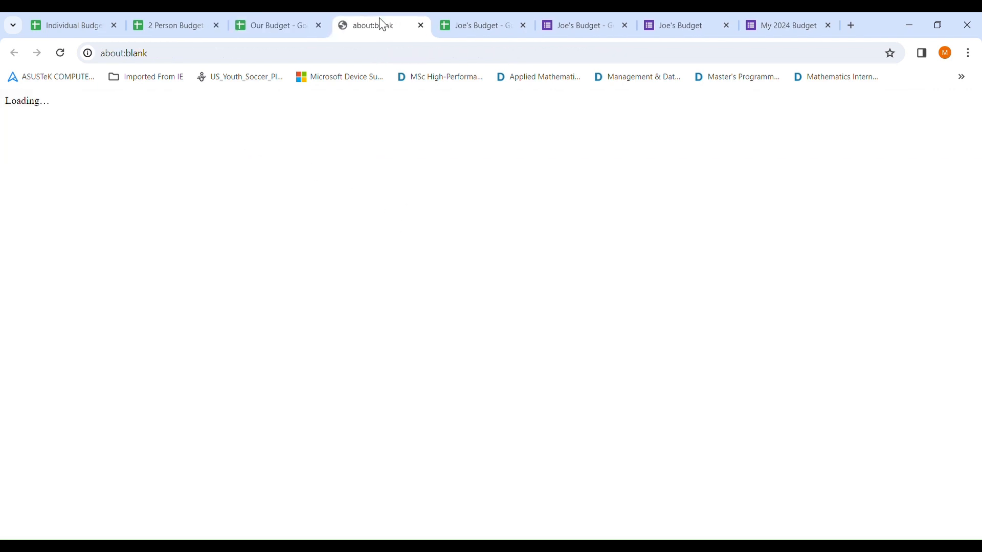
click(284, 23)
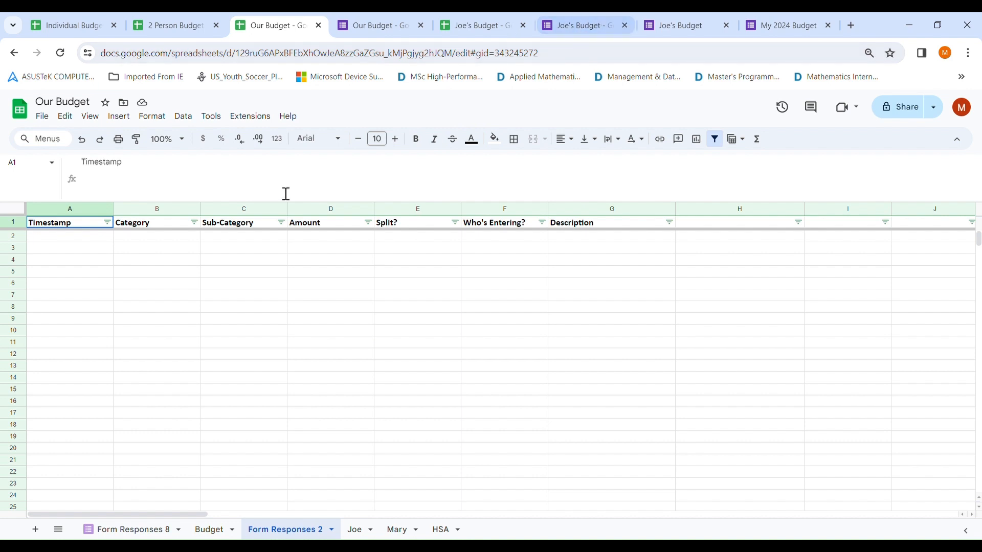
- Switch to the Our Budget form and make its first question a required dropdown named Category
click(398, 31)
click(385, 278)
text(Category)
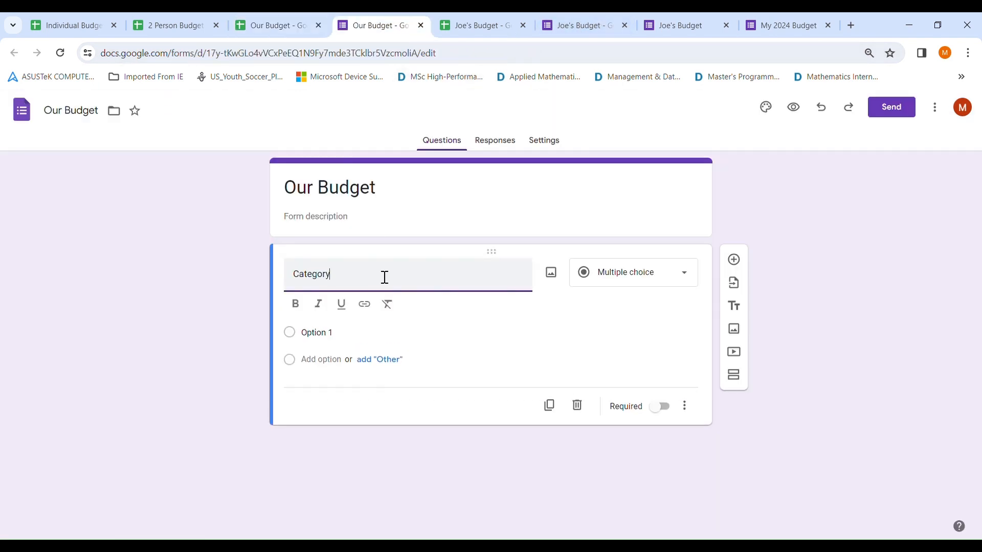
click(659, 407)
click(659, 384)
- Add a required Sub-Category dropdown question and a required Amount short-answer question
click(734, 259)
text(Sub-Category)
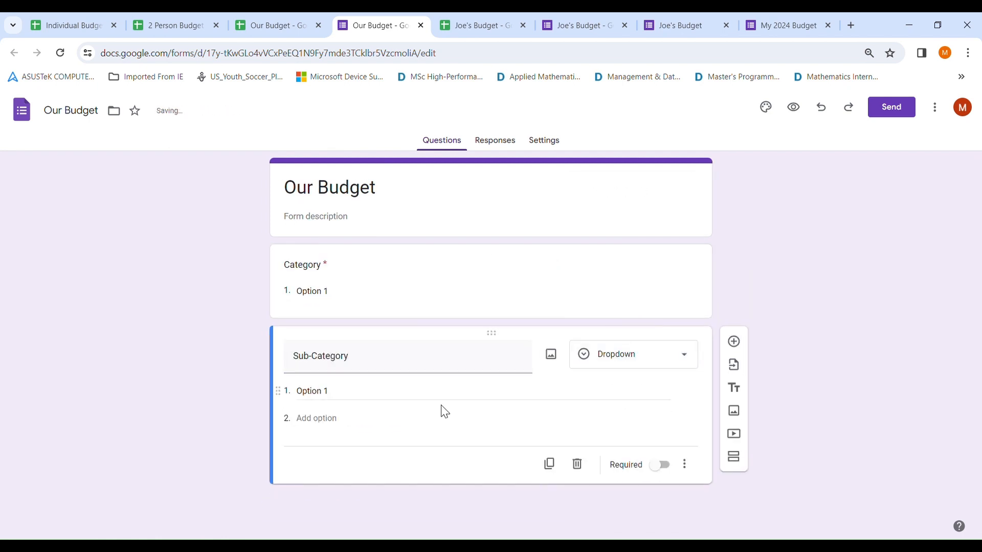
click(660, 464)
click(733, 342)
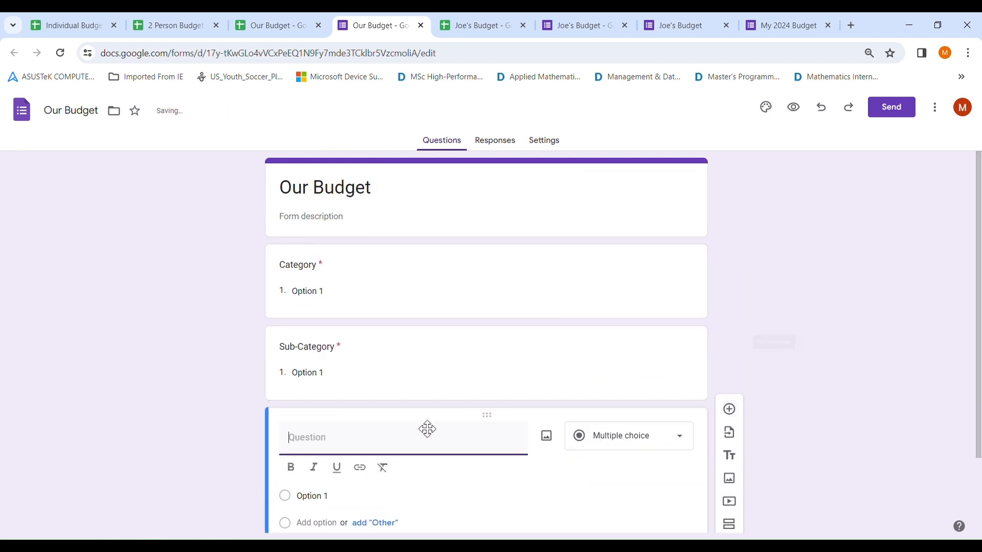
text(Amount)
click(658, 476)
- Add a required multiple-choice question named Split? below the Amount question
click(729, 381)
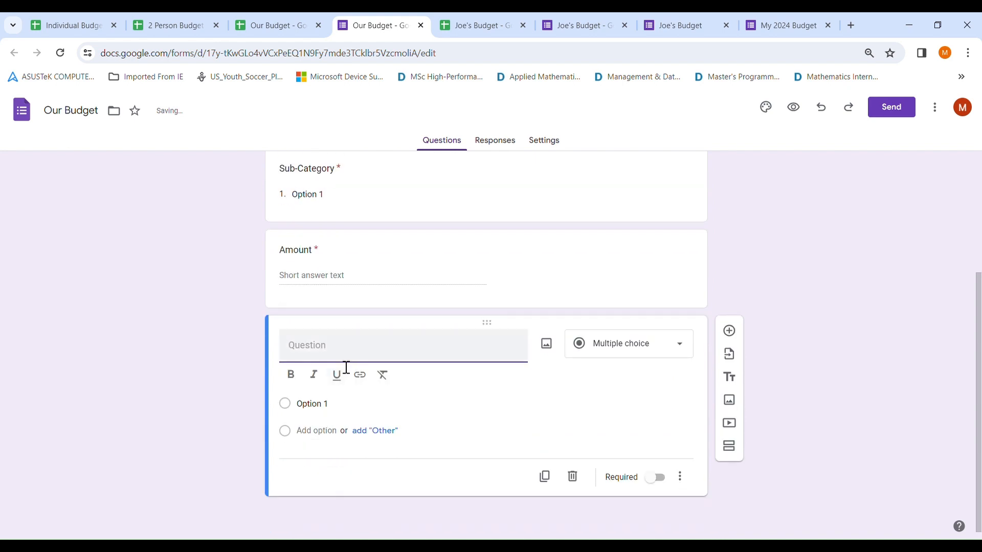
text(S)
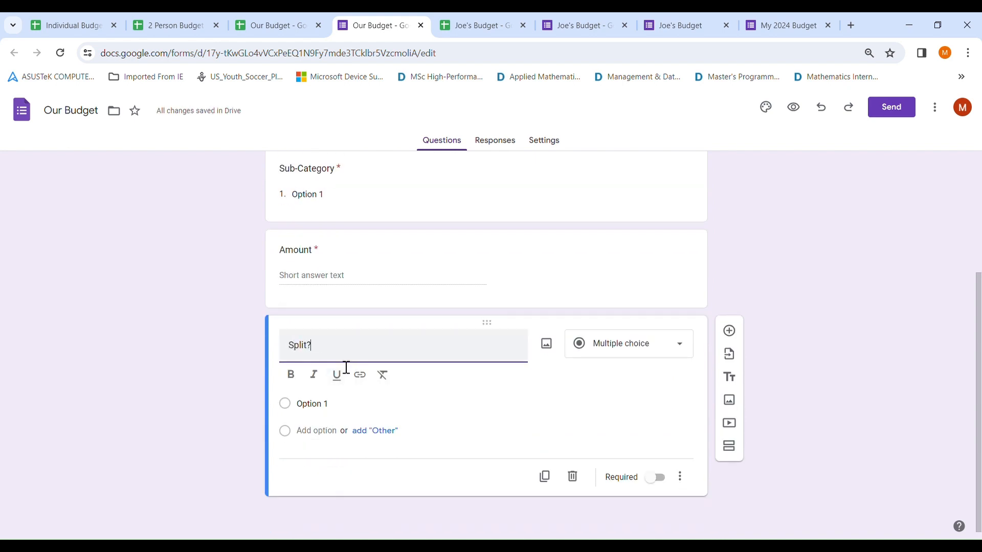
click(657, 479)
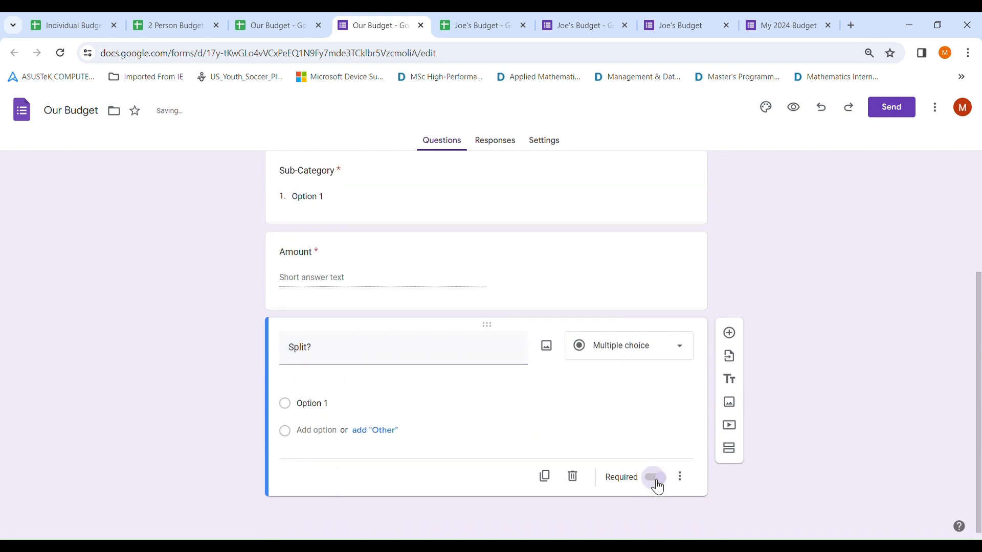
- Give the Split? question the two answer options Yes and No
click(336, 412)
text(Ye)
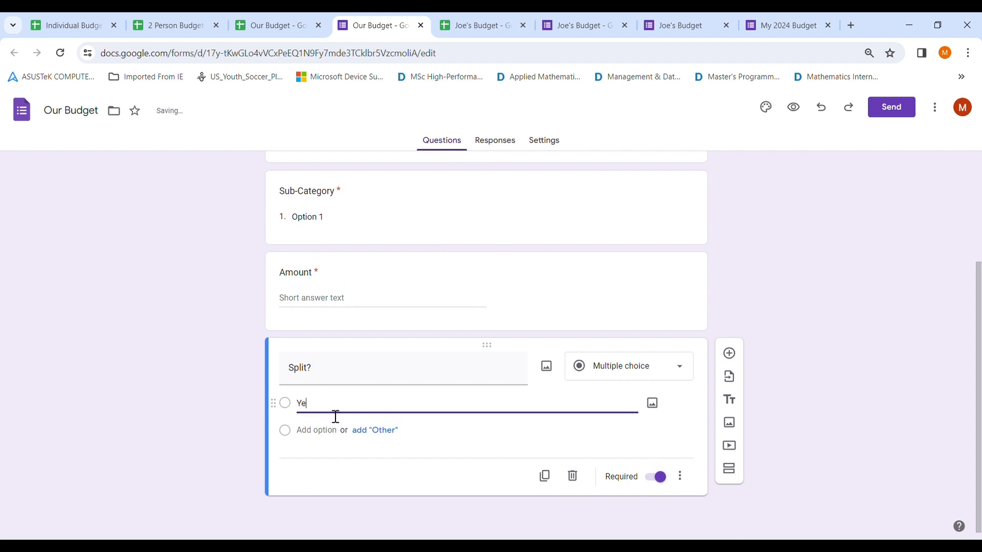
text(s)
key(Return)
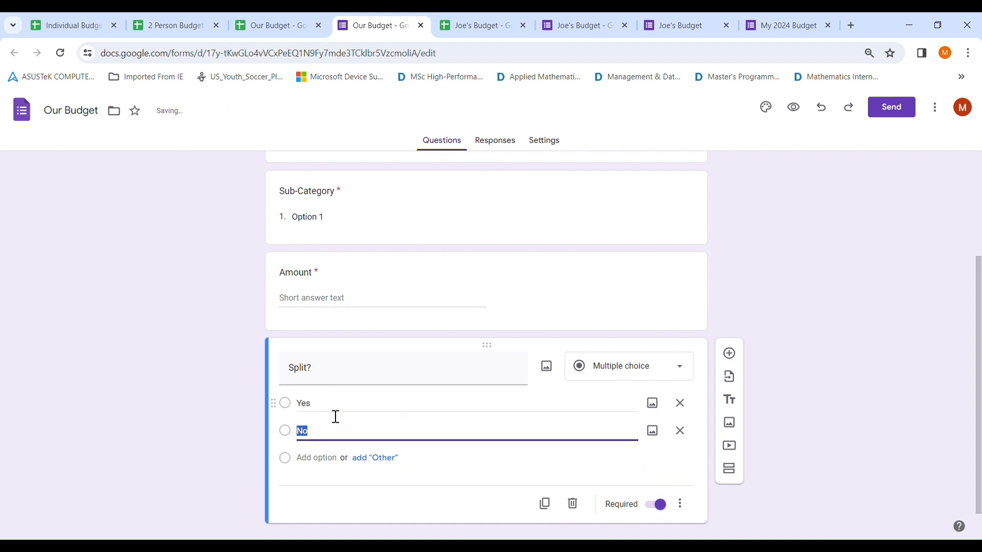
- Add a required multiple-choice question named Who's Entered below the Split? question
click(736, 354)
text(Who)
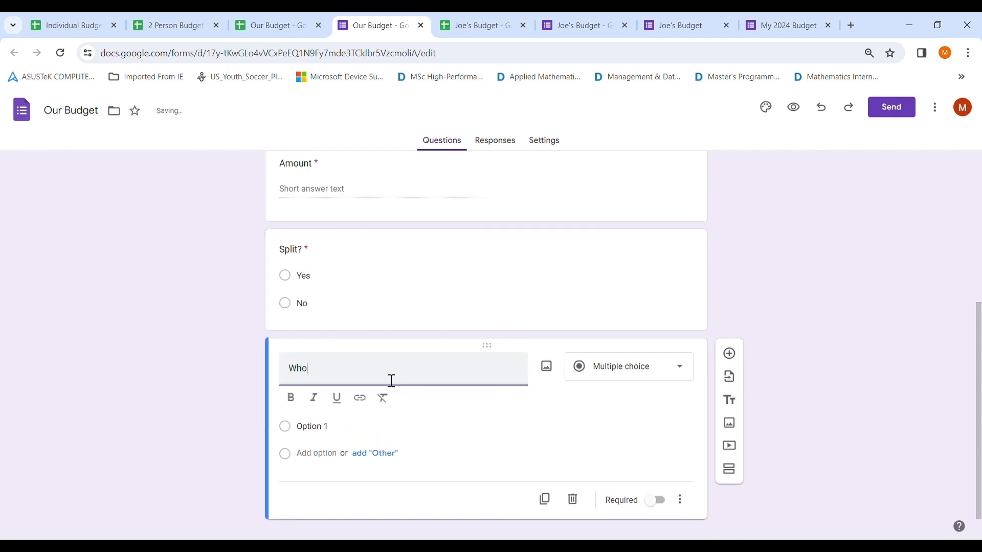
text('s Entere)
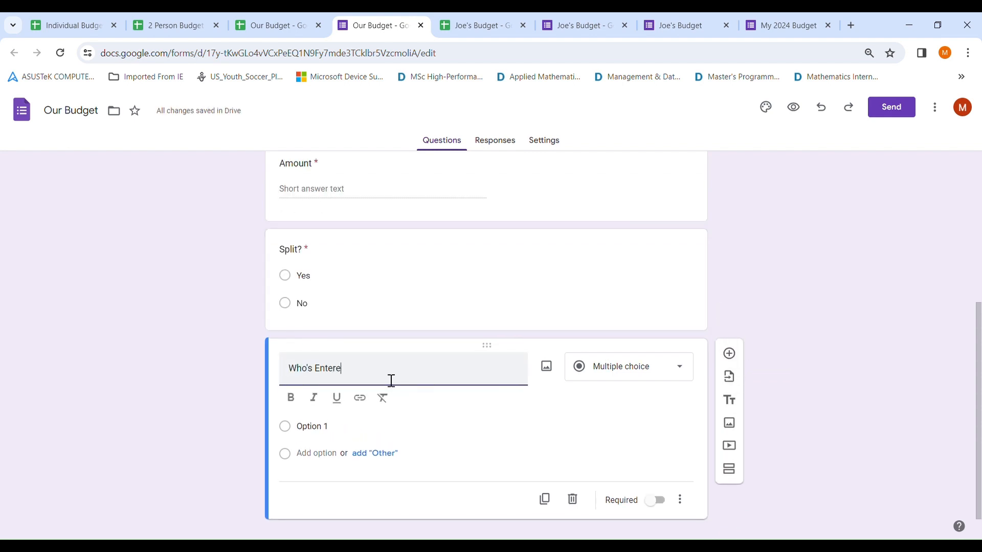
text(d)
click(655, 500)
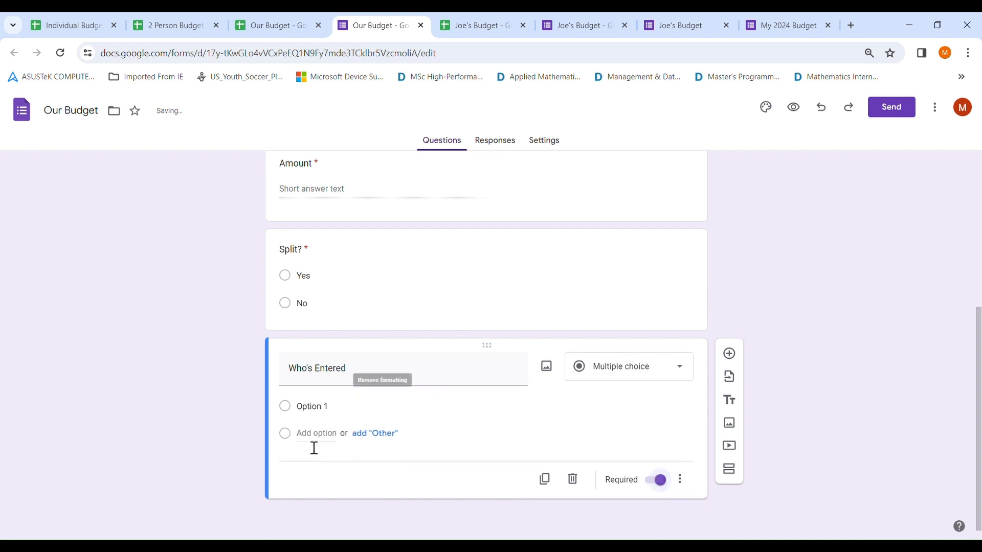
- Give the Who's Entered question two answer options, one with each budget member's first name
click(328, 409)
text(Joe)
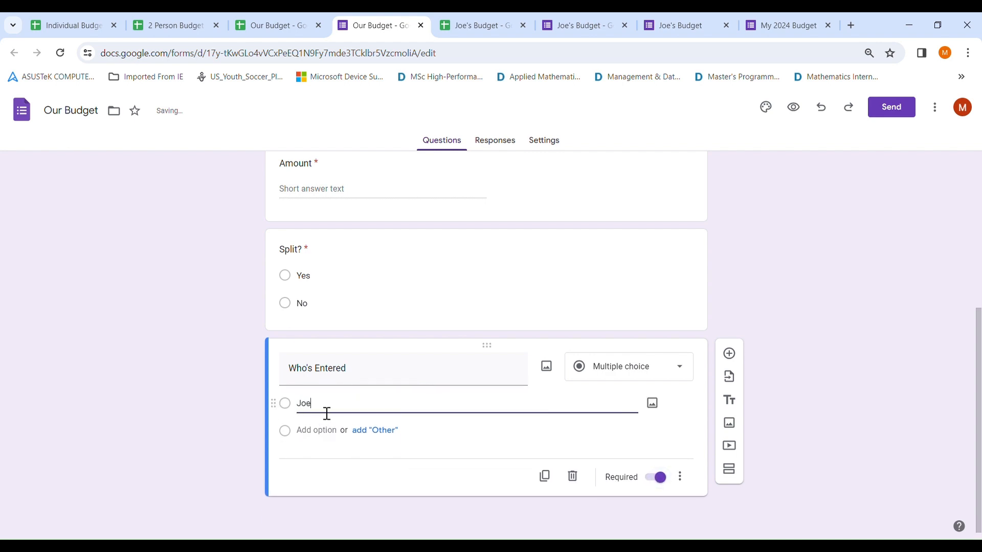
key(Return)
text(mar)
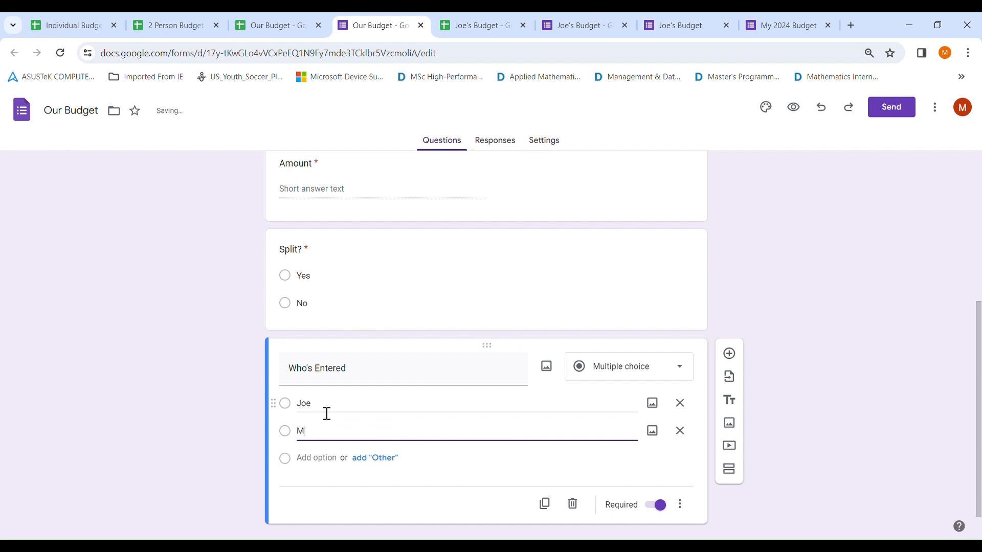
text(ar)
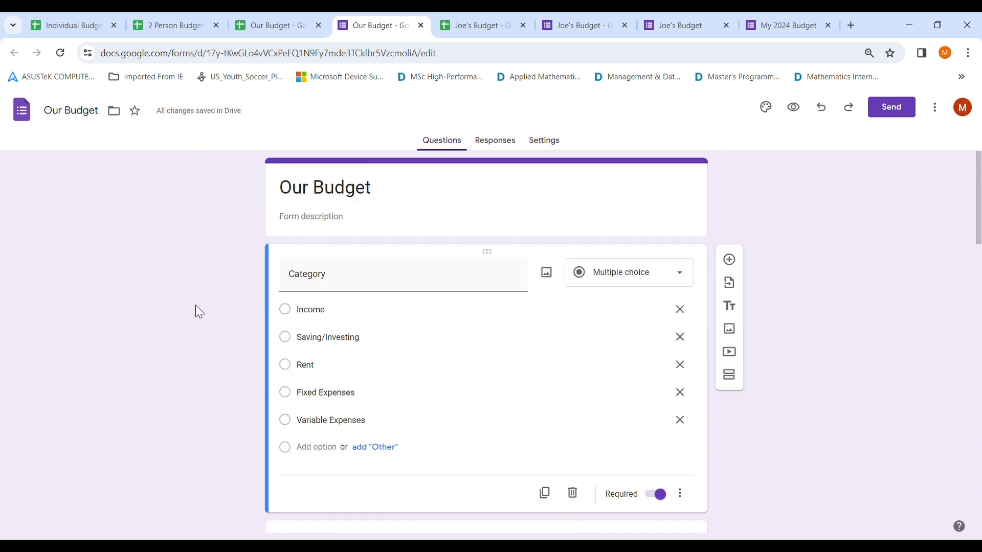
- Review the completed questions, preview the form, and answer Category with Income and Sub-Category with Job 1
scroll(196, 305, down, 11)
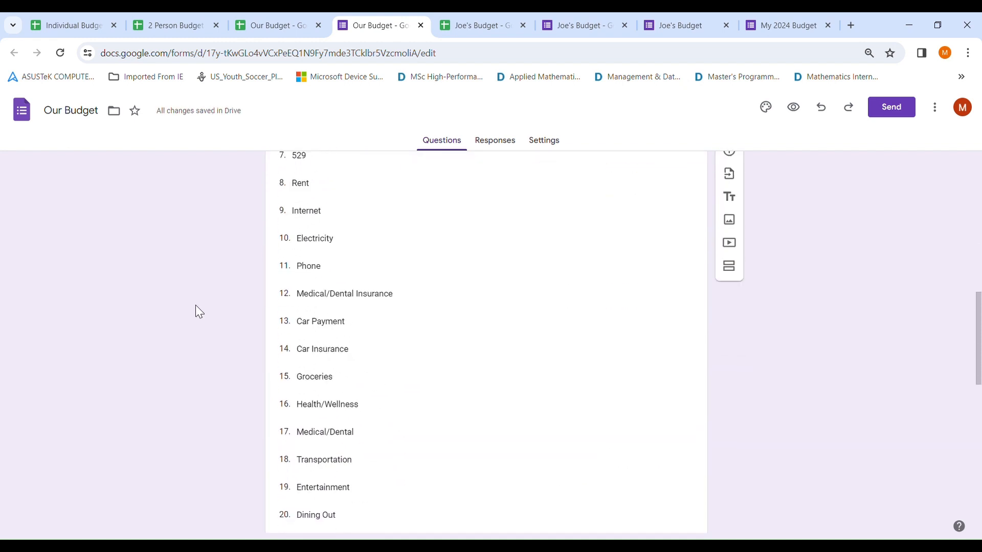
scroll(196, 306, down, 10)
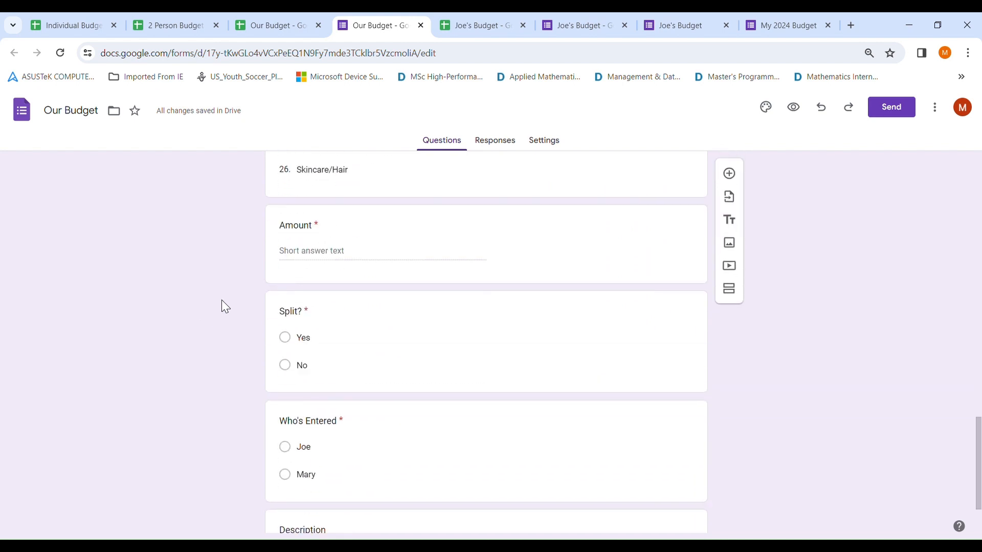
click(793, 108)
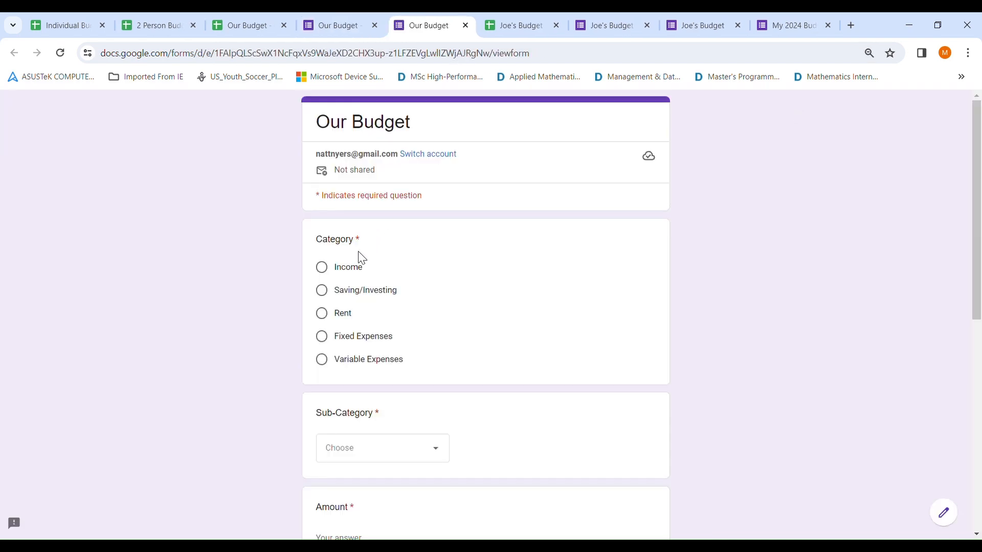
click(325, 272)
click(388, 450)
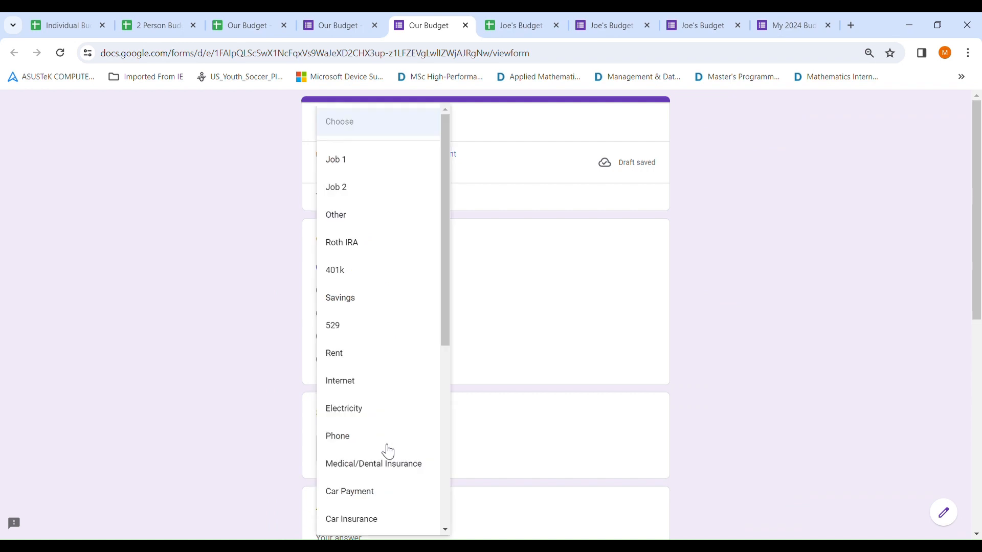
click(376, 165)
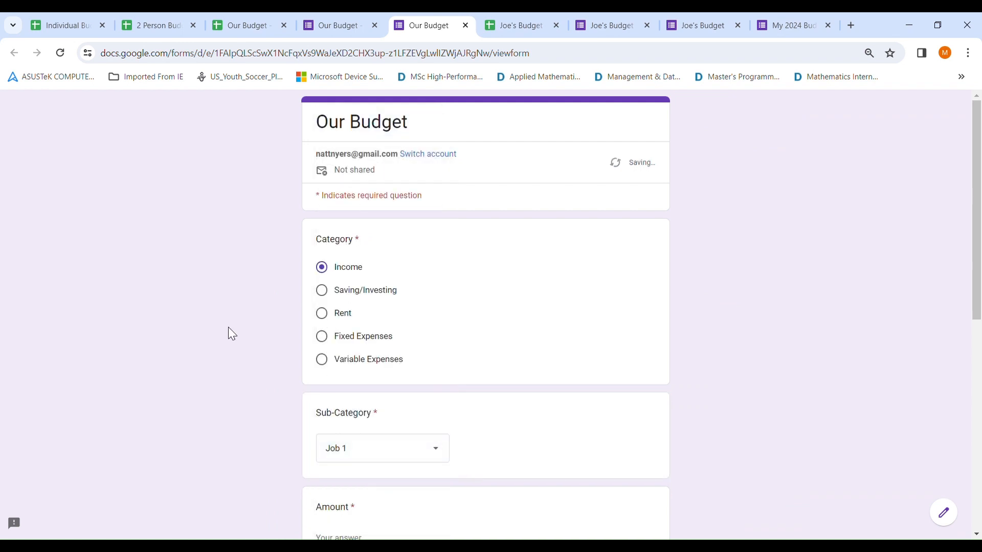
- Enter an Amount of 1500, answer Split? with No, choose the first person under Who's Entered, and submit the response
scroll(229, 333, down, 3)
click(346, 350)
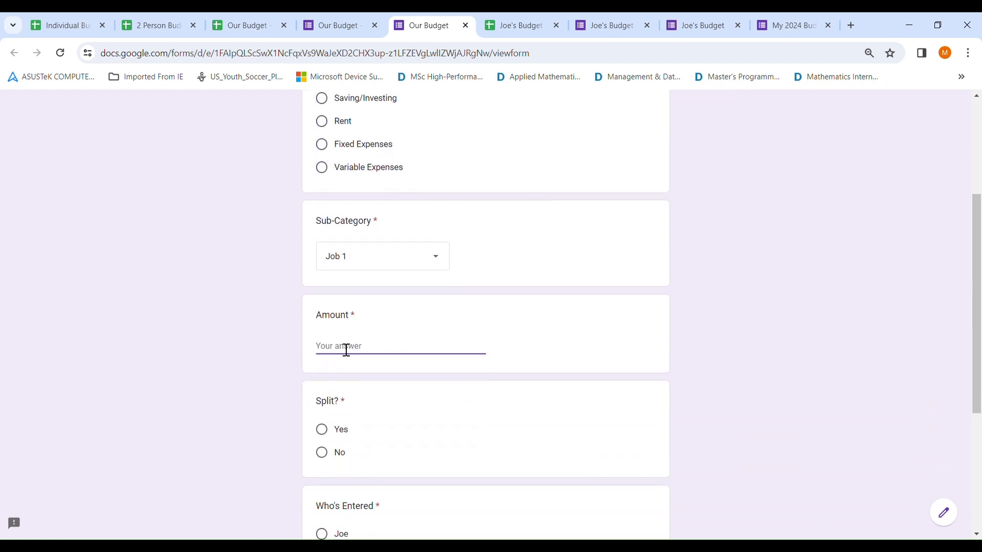
text(1500)
click(327, 454)
scroll(276, 425, up, 3)
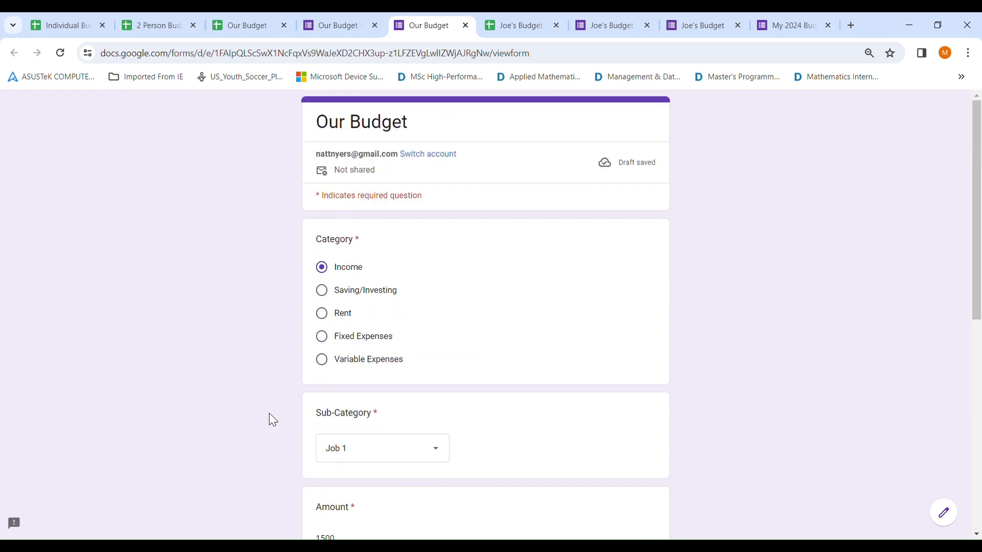
scroll(271, 418, down, 5)
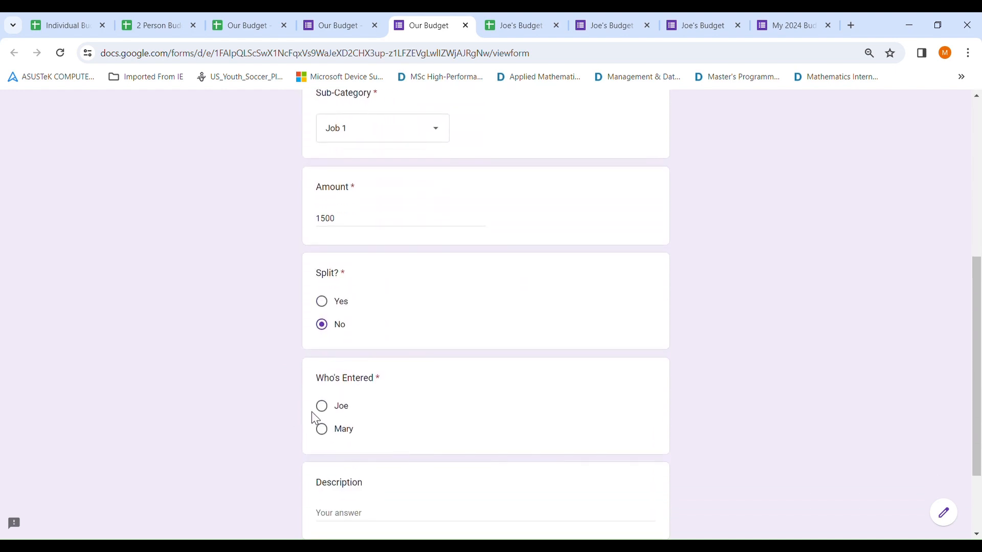
click(322, 406)
scroll(241, 394, down, 2)
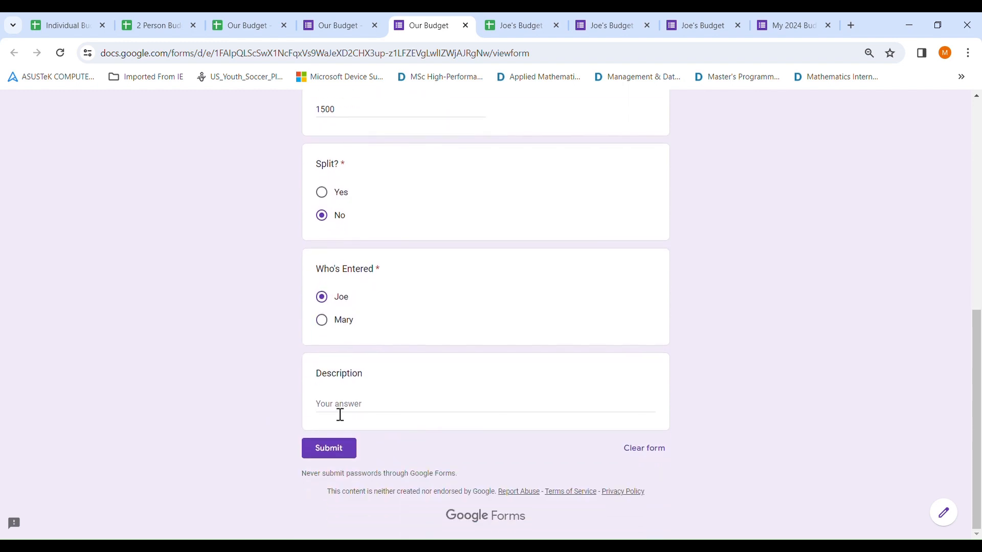
click(344, 450)
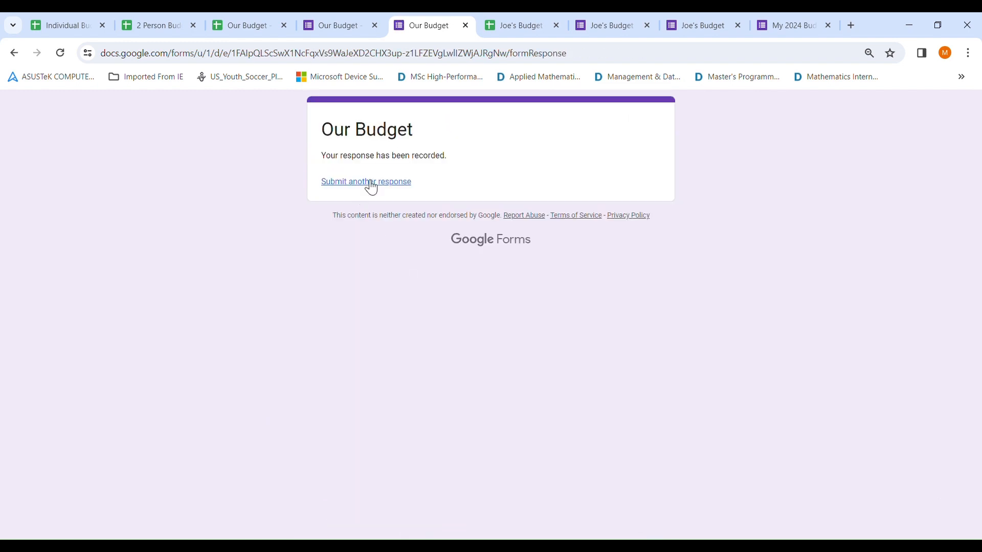
- Start another response with Category set to Income and Sub-Category set to Job 2
click(370, 184)
click(331, 275)
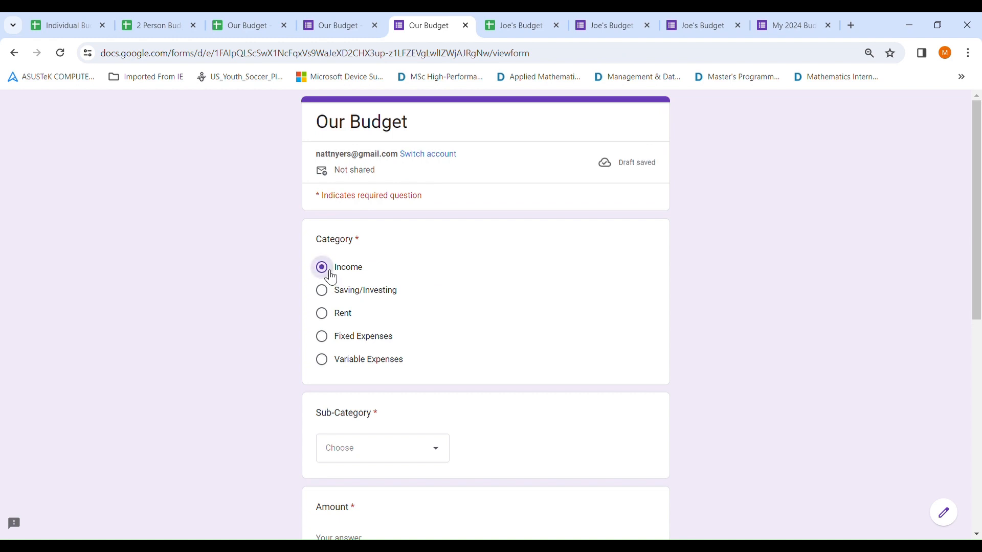
click(373, 454)
click(362, 189)
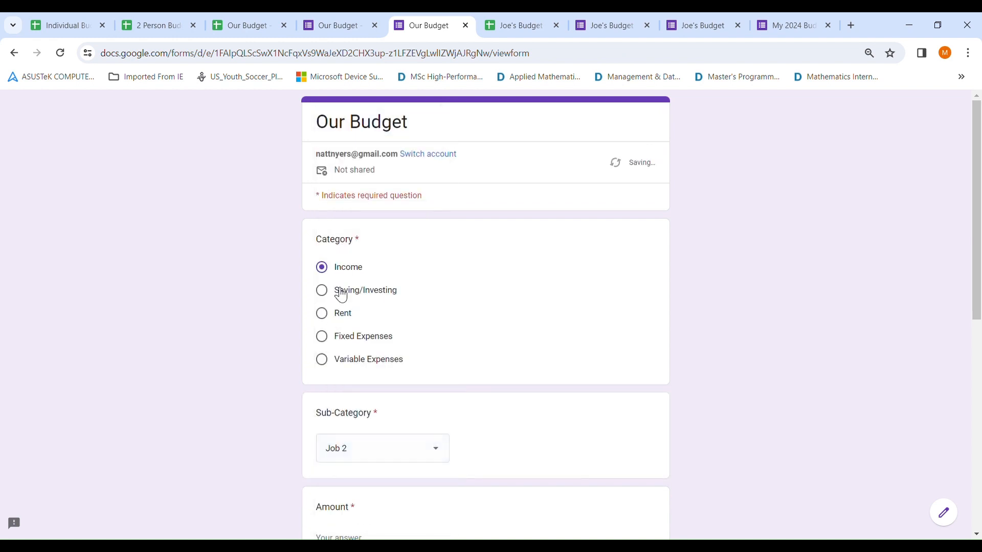
- Enter an Amount of 2200, answer Split? with No, choose the second person under Who's Entered, and submit the response
scroll(267, 377, down, 4)
click(353, 353)
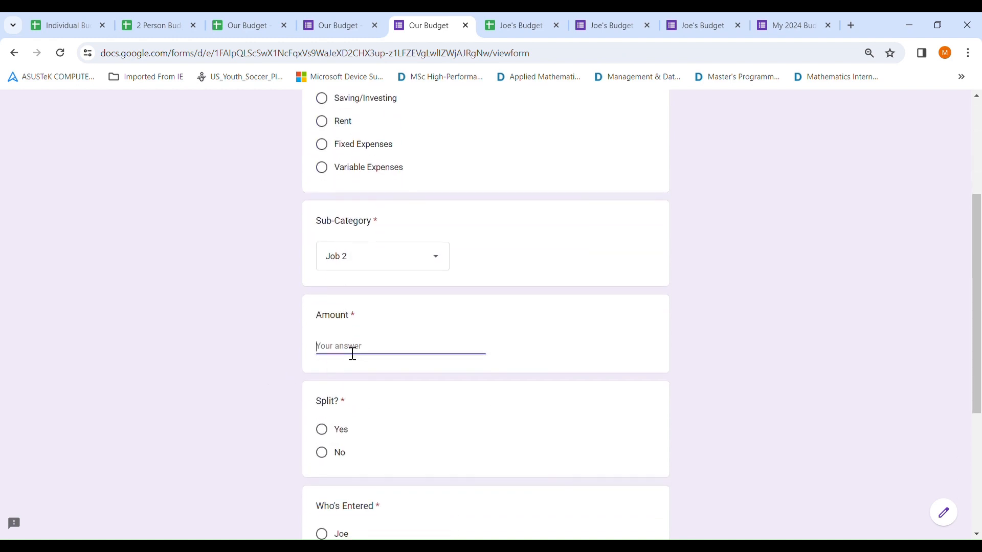
text(2200)
click(323, 453)
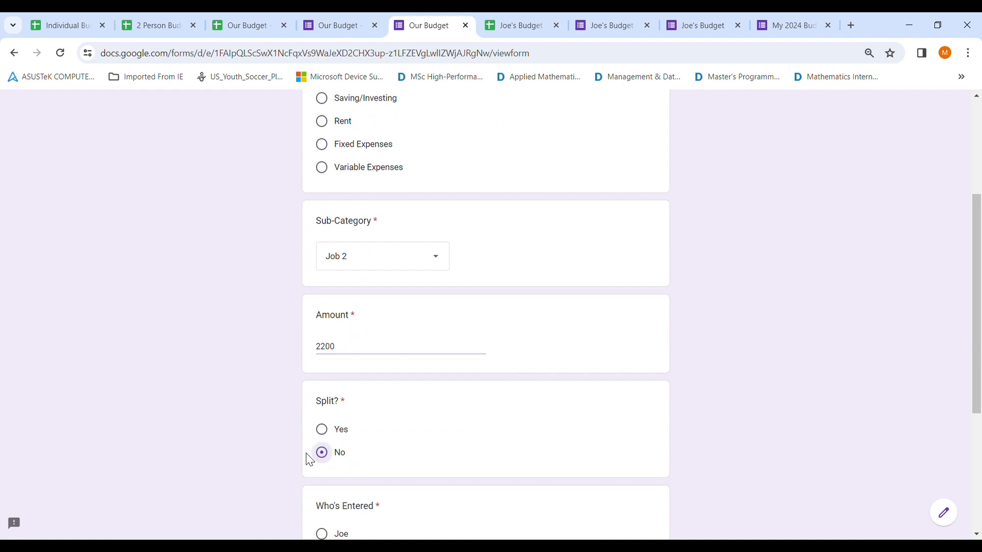
scroll(291, 471, down, 1)
click(322, 494)
scroll(253, 460, down, 3)
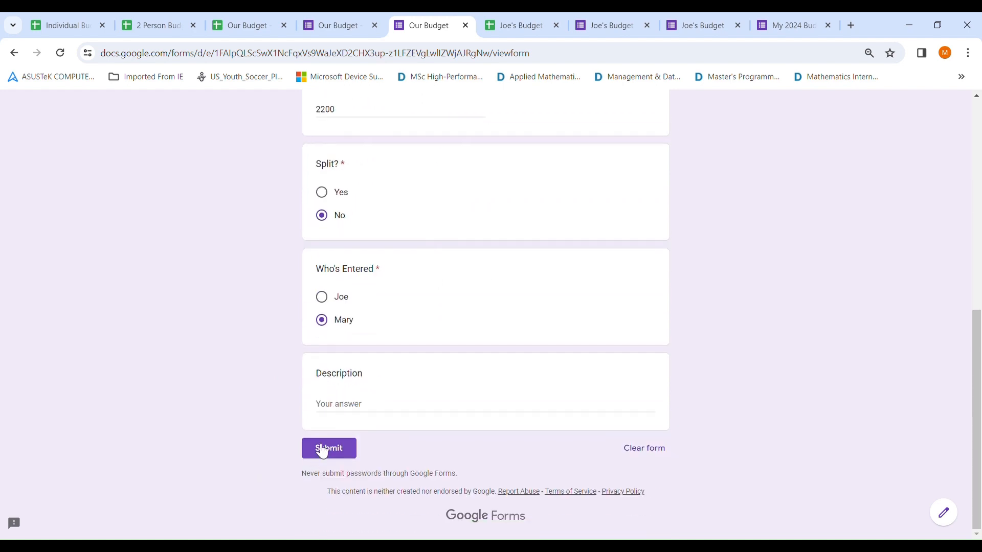
click(333, 448)
- Start a third response with both Category and Sub-Category set to Rent
click(367, 181)
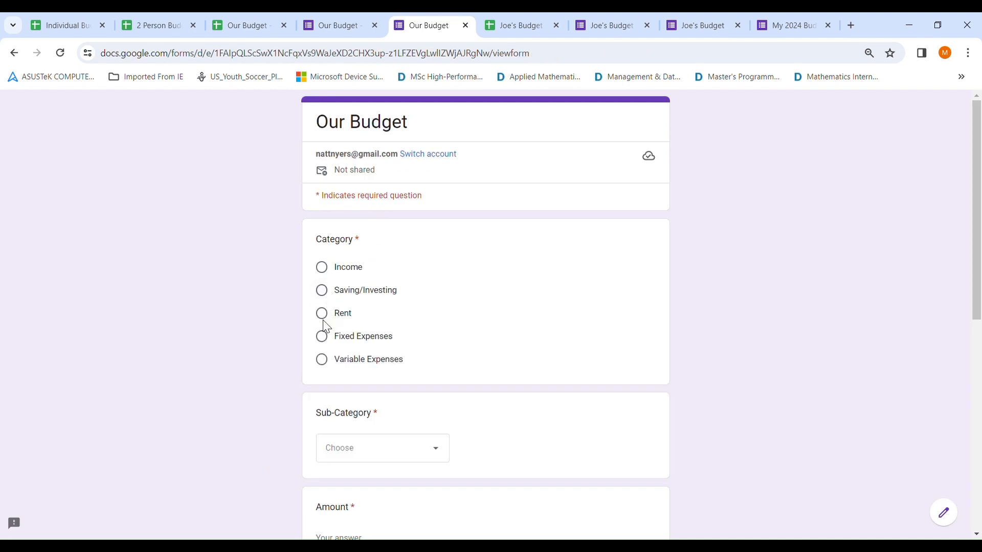
click(322, 314)
click(381, 446)
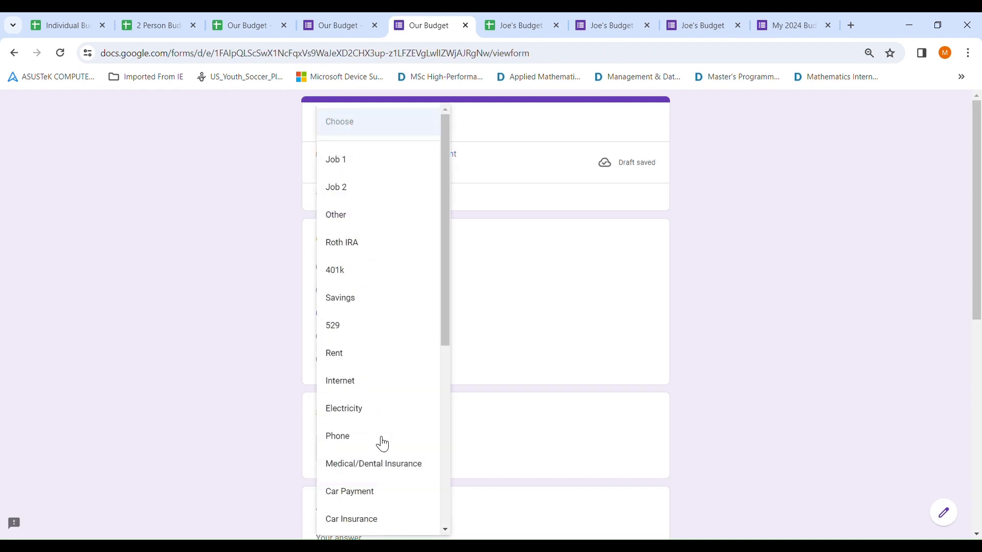
click(366, 361)
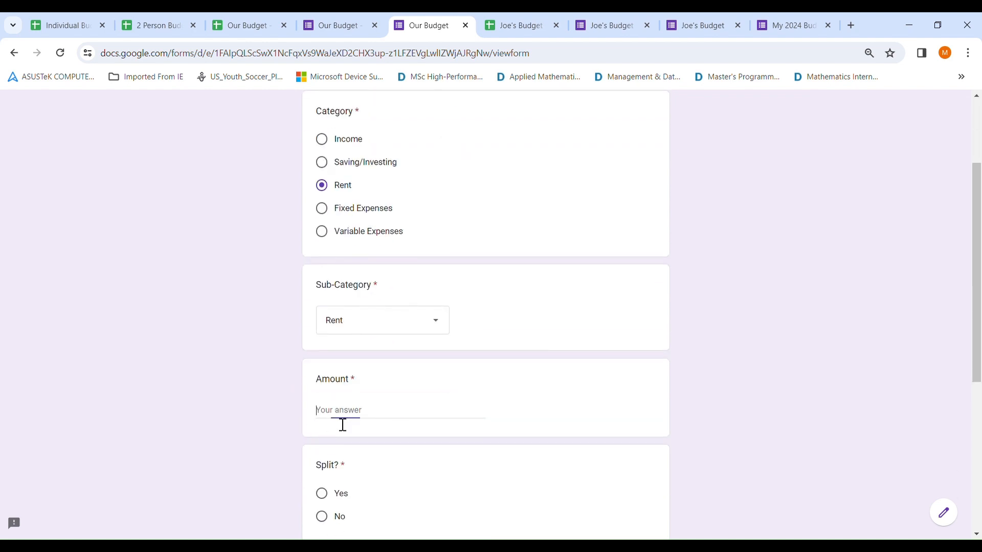
- Complete the rent response with Amount 1500, Split? Yes and the first person under Who's Entered, submit it, and start another response
text(1500)
scroll(338, 421, down, 2)
click(323, 365)
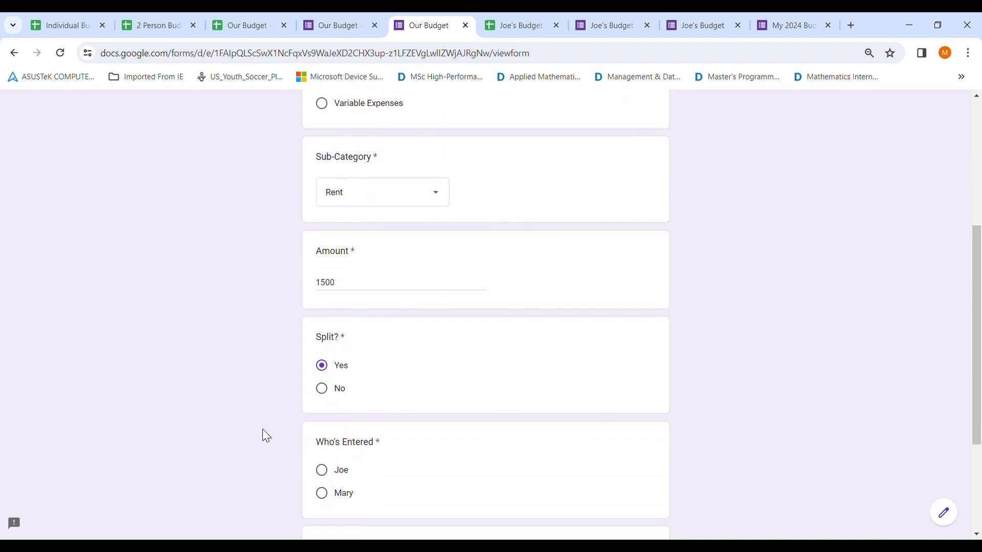
scroll(263, 429, down, 3)
click(330, 344)
click(333, 499)
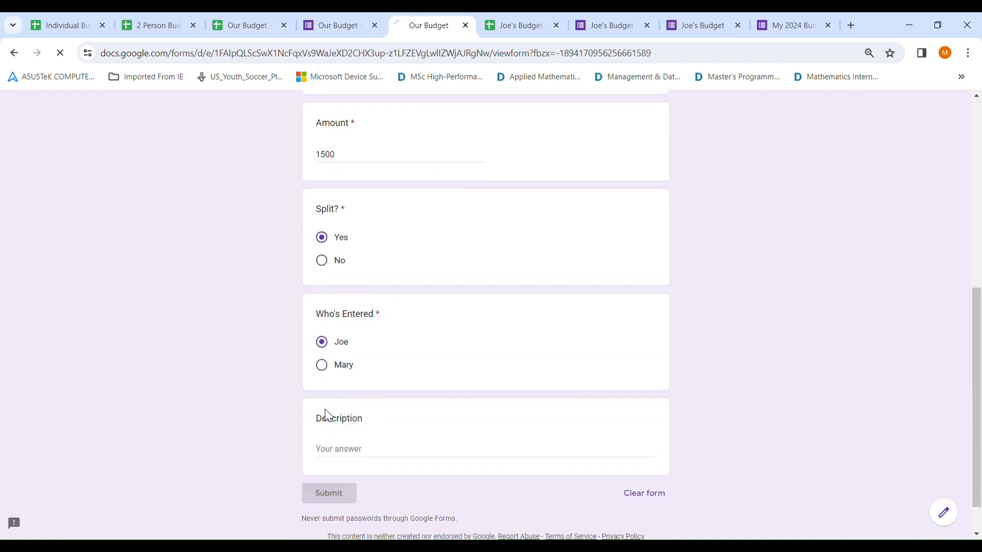
click(356, 181)
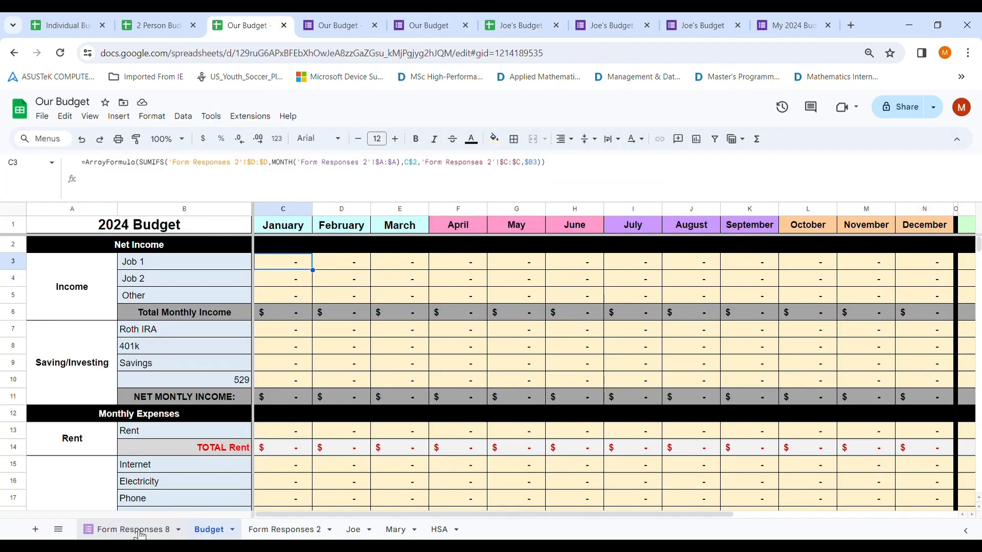
- In the Our Budget spreadsheet, view the entries in Form Responses 8 and delete the old, empty Form Responses 2 sheet
click(139, 531)
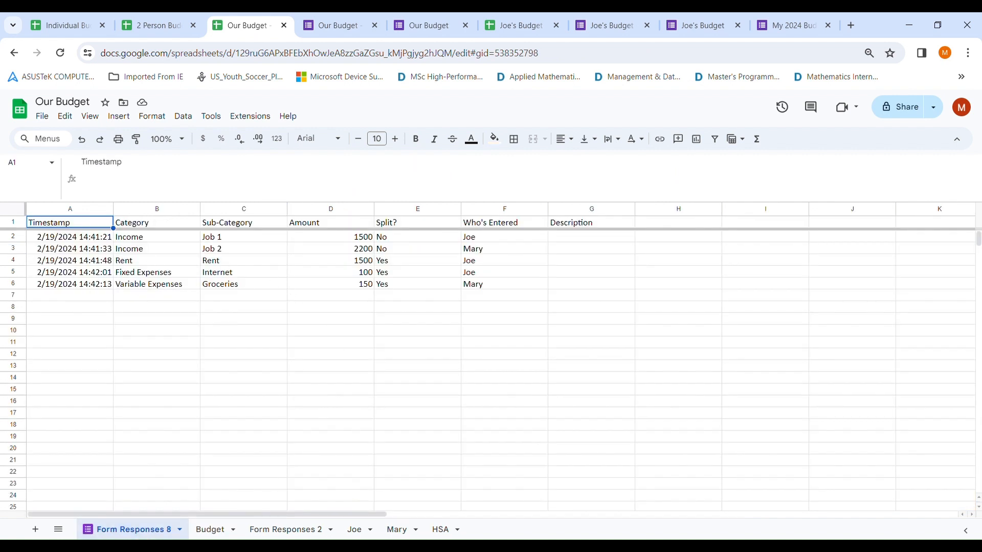
click(302, 533)
click(331, 530)
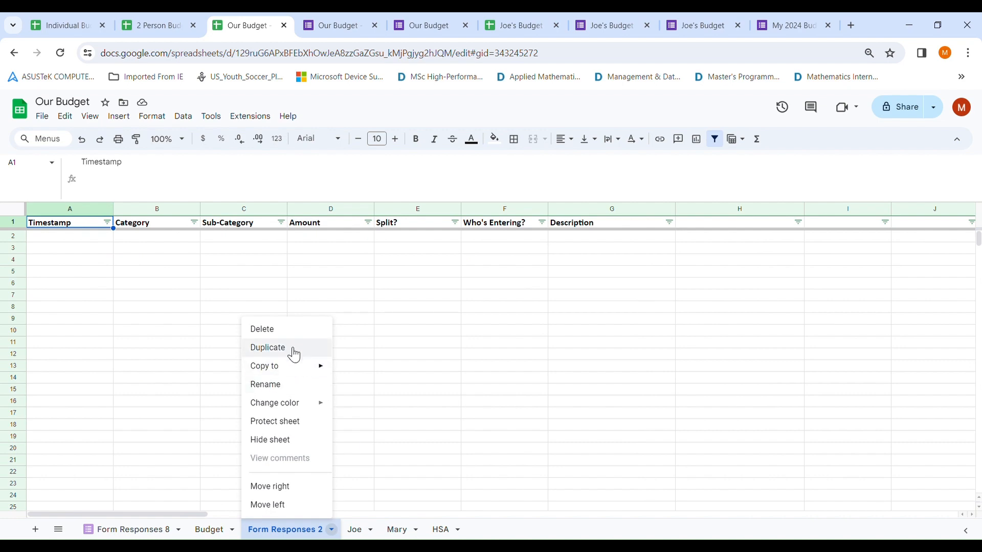
click(287, 331)
click(613, 333)
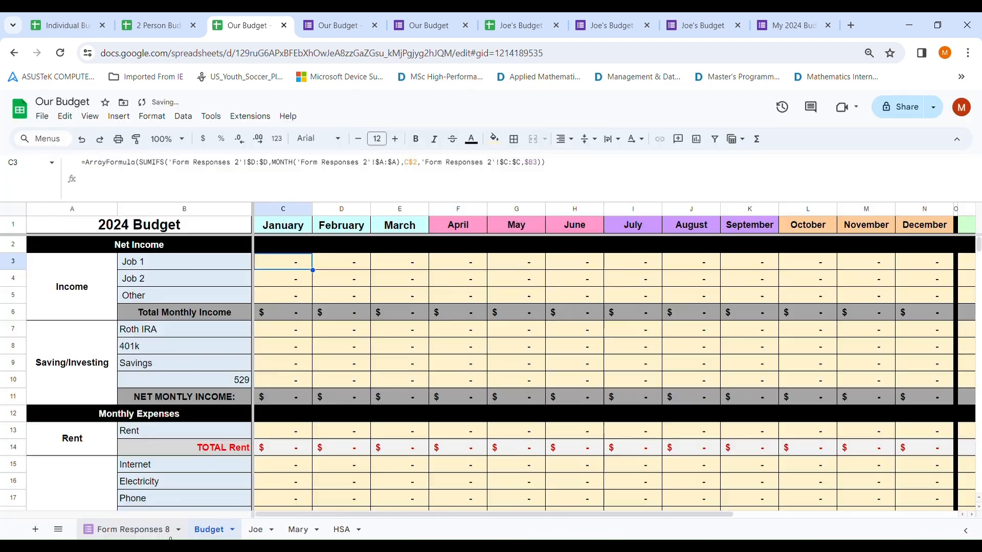
- Rename the Form Responses 8 sheet as Form Responses 2 and move the Budget sheet ahead of it
double_click(164, 536)
click(176, 534)
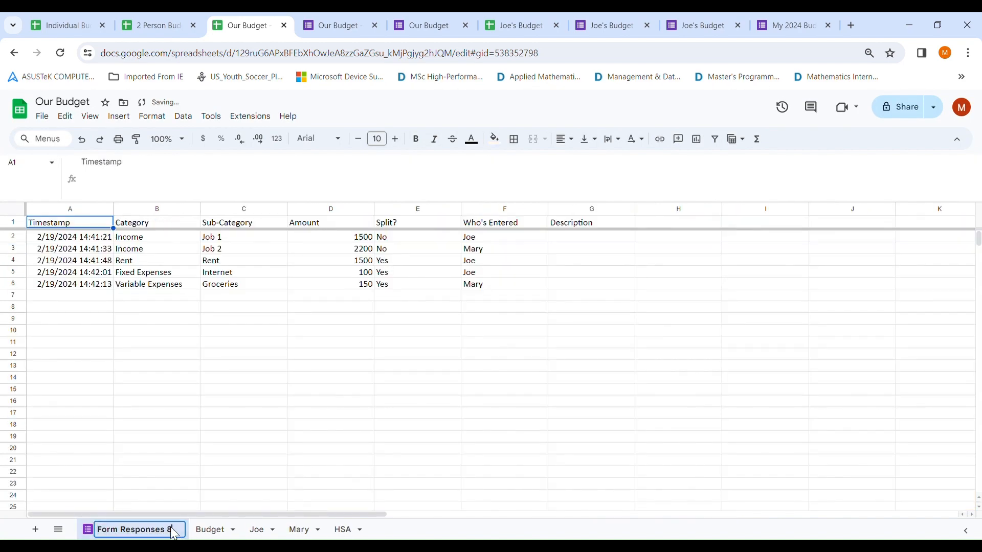
key(BackSpace)
text(2)
key(Return)
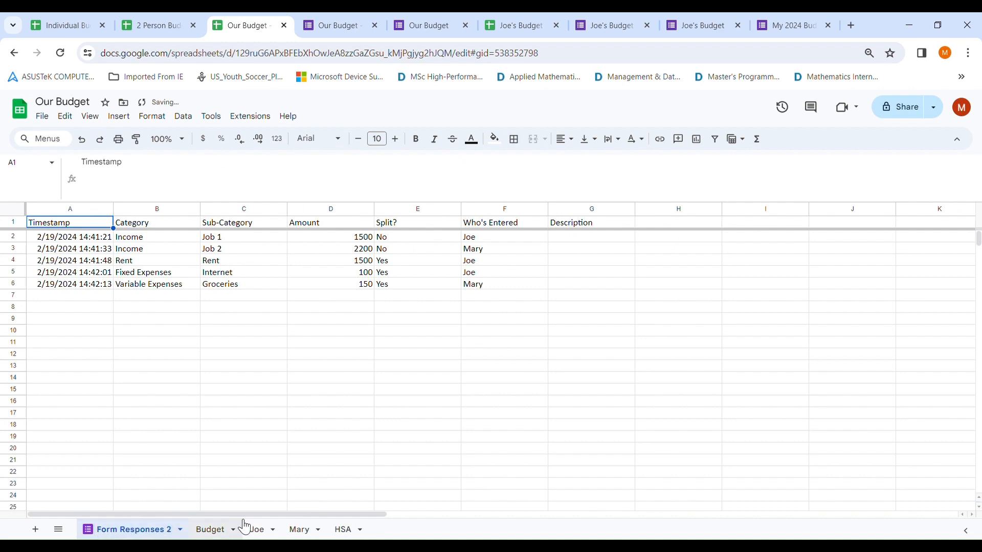
drag(221, 535, 99, 533)
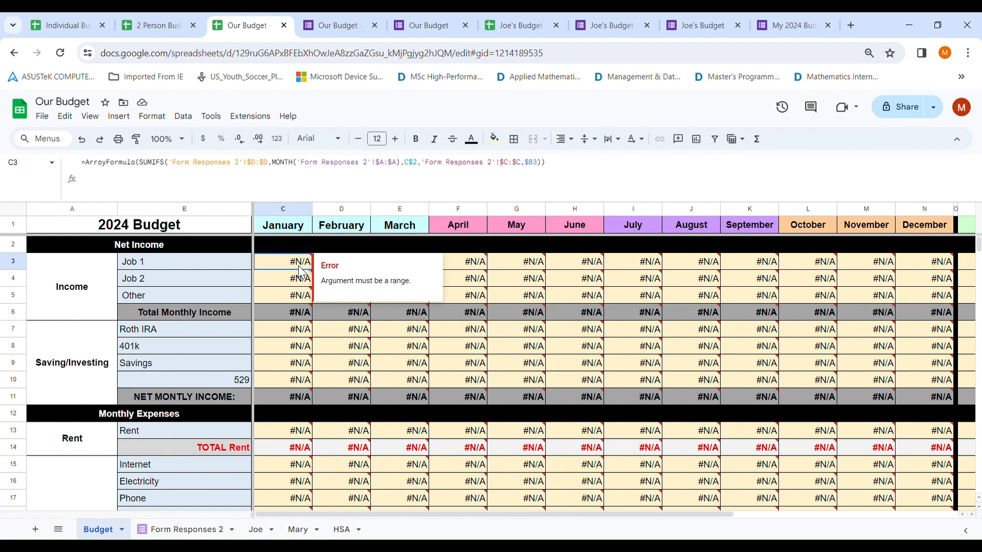
- Re-enter the existing January Job 1 formula on the Budget sheet and fill it through December for the Job 1, Job 2 and Other rows
double_click(299, 265)
key(Return)
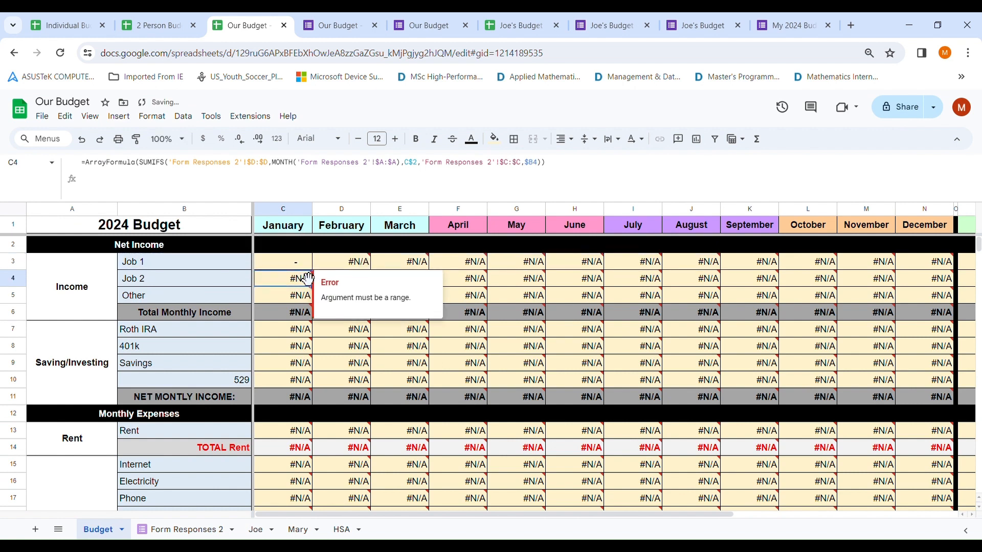
click(300, 267)
drag(313, 270, 963, 307)
- Re-enter the existing January formula for Roth IRA in the Saving/Investing section and select that cell again
mouse_move(297, 338)
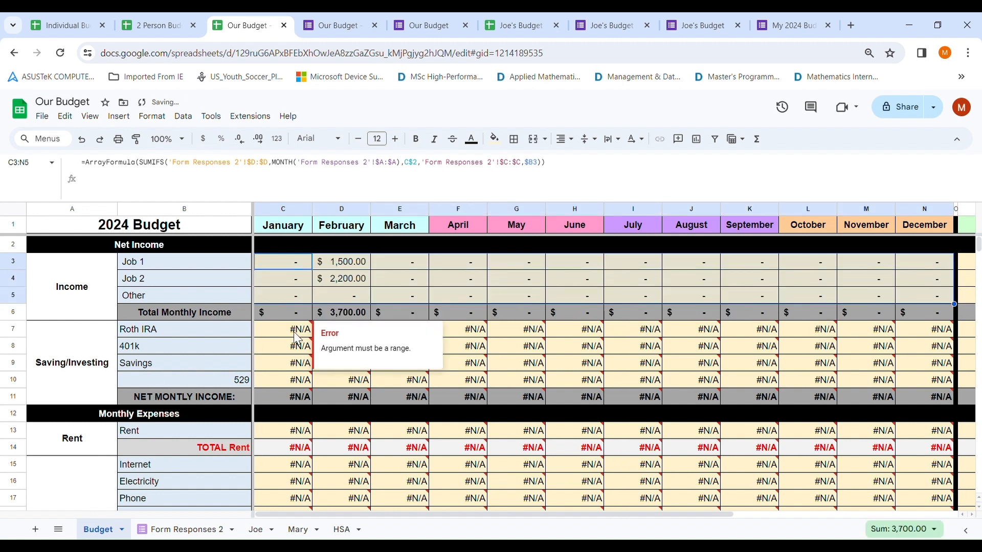
click(301, 336)
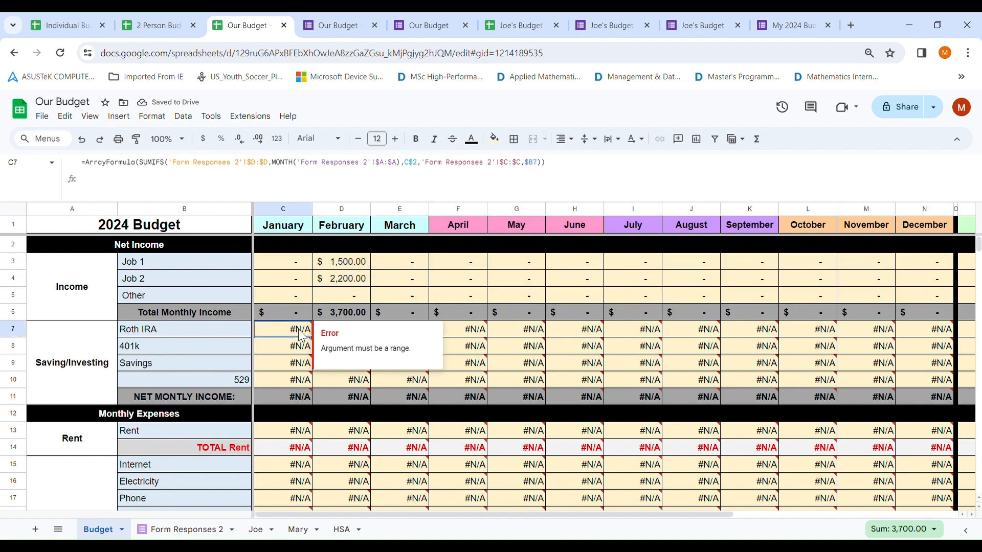
double_click(301, 335)
key(Return)
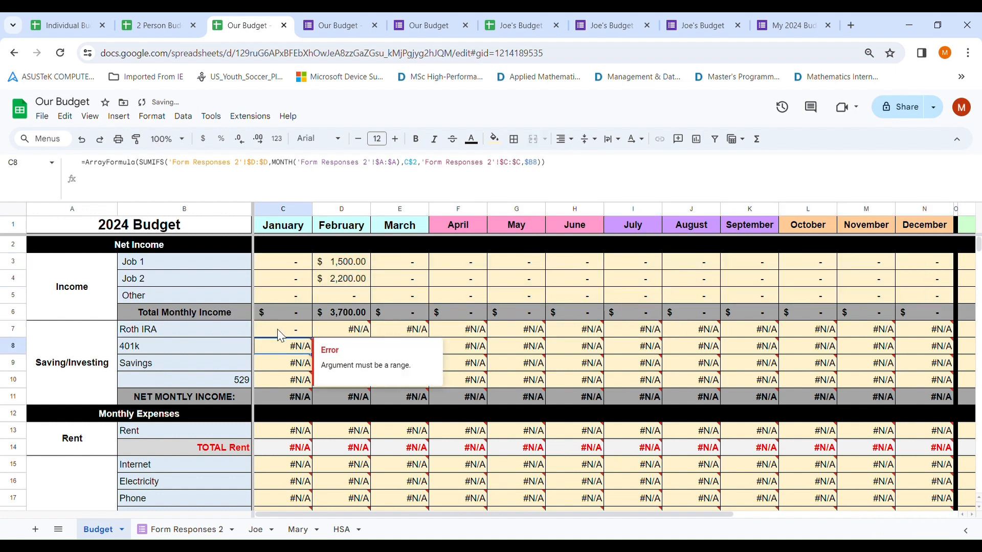
click(279, 331)
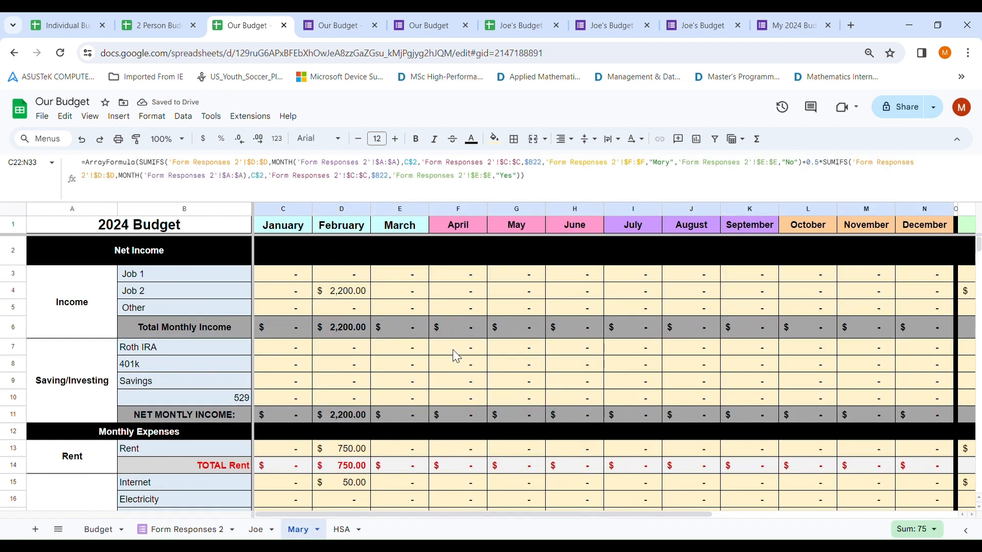
- Compare the February income, rent and internet amounts on the two individual sheets with the combined amounts on the Budget sheet
click(332, 296)
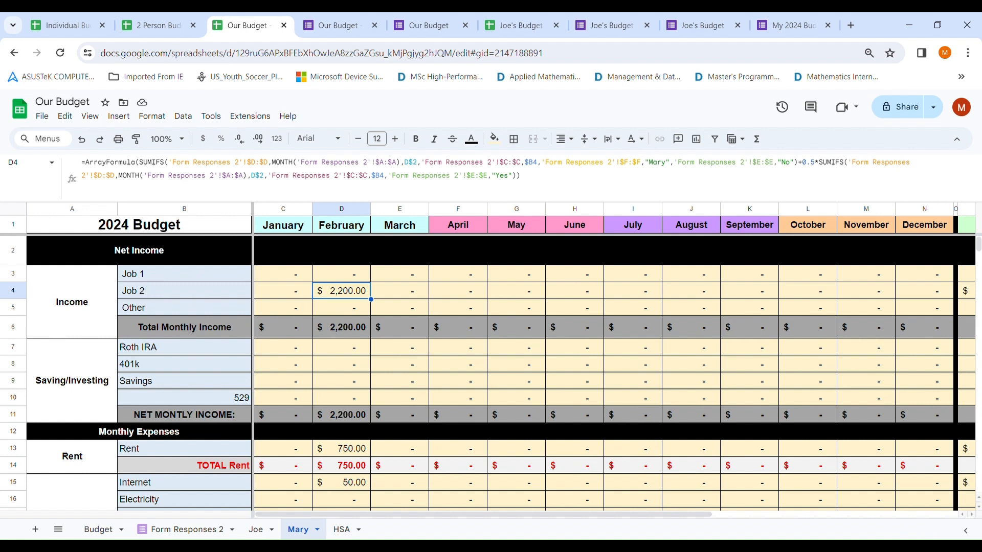
key(ctrl+shift+Page_Up)
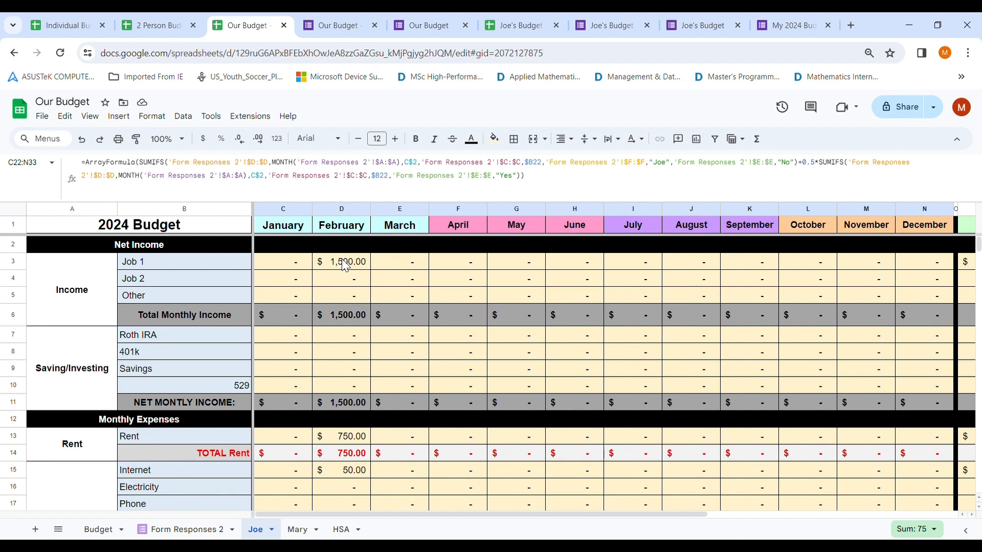
scroll(344, 299, down, 1)
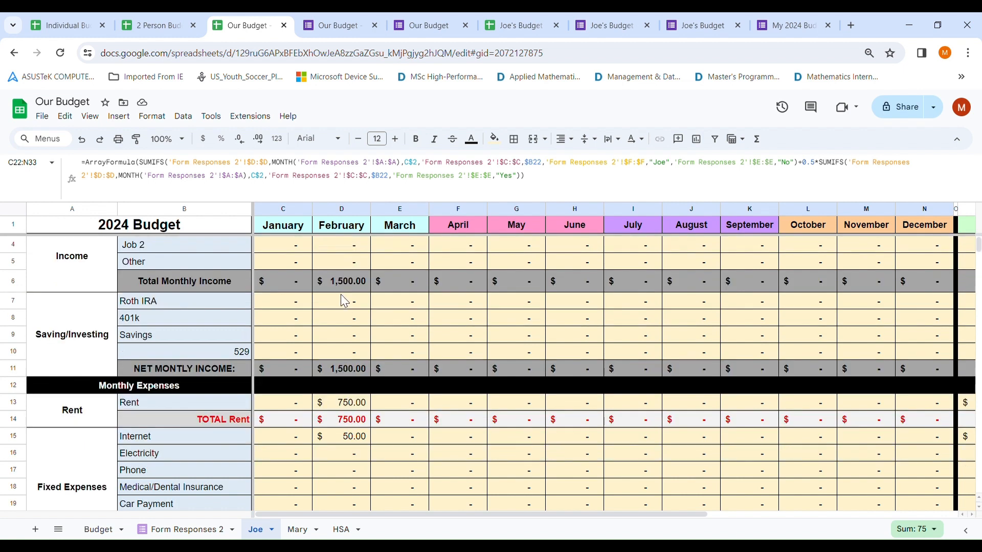
click(307, 530)
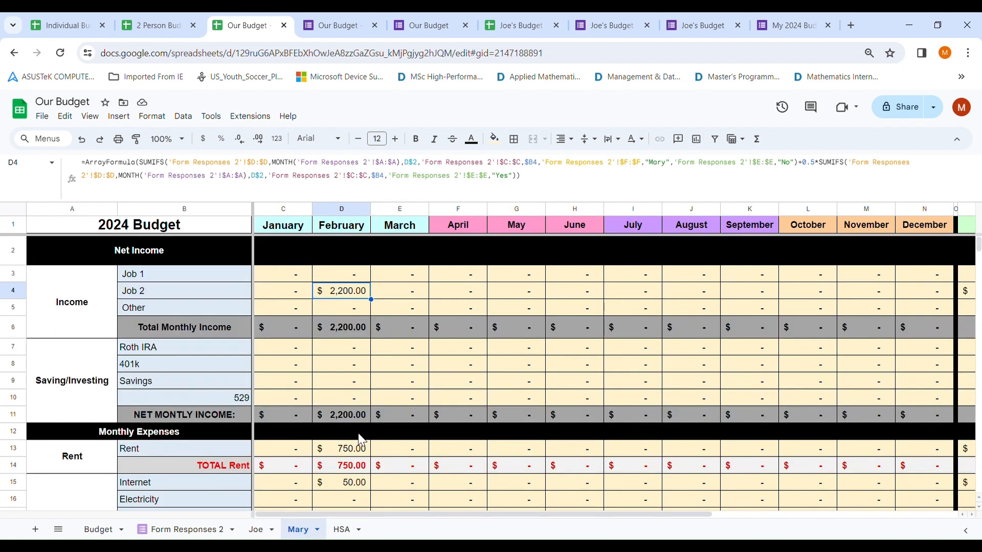
click(116, 531)
scroll(345, 394, down, 2)
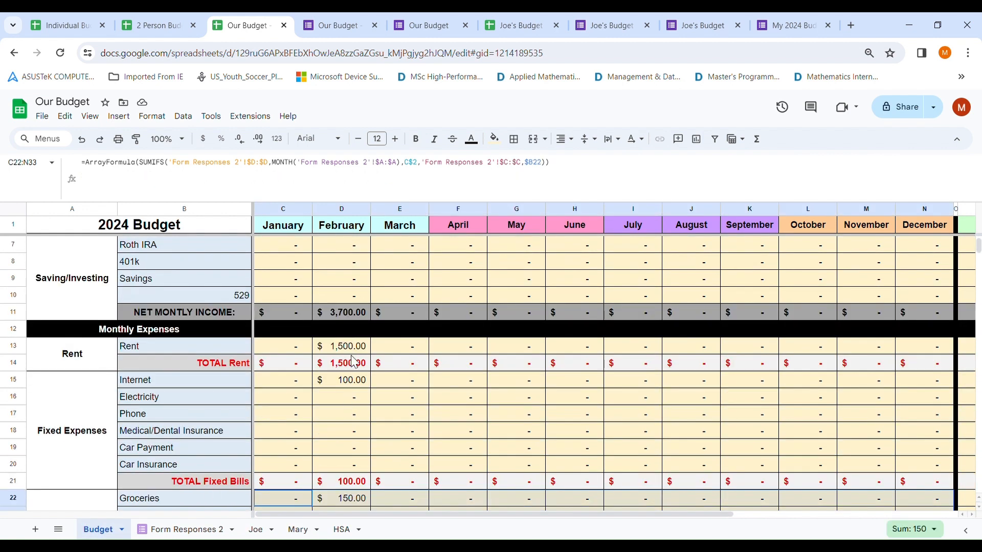
click(355, 401)
scroll(493, 423, down, 2)
scroll(491, 424, up, 5)
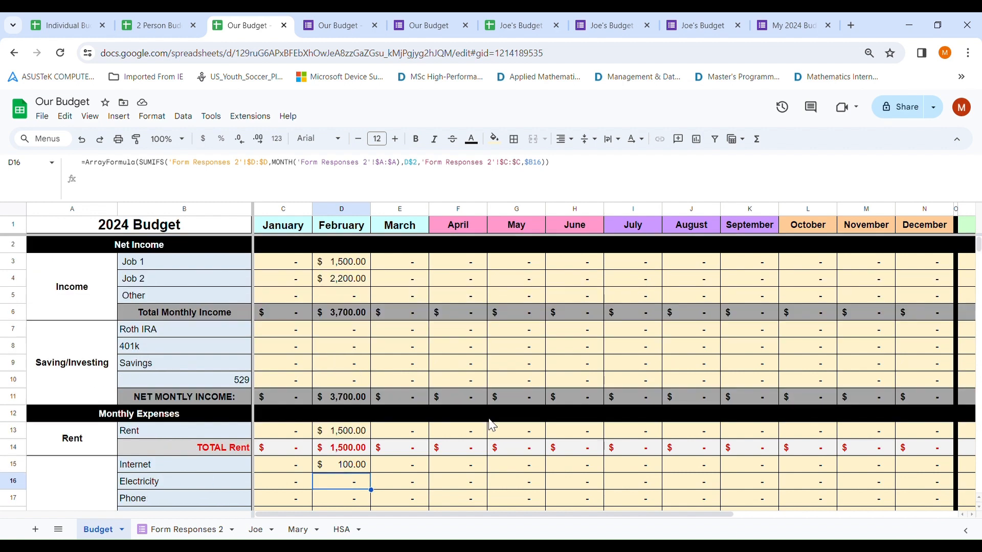